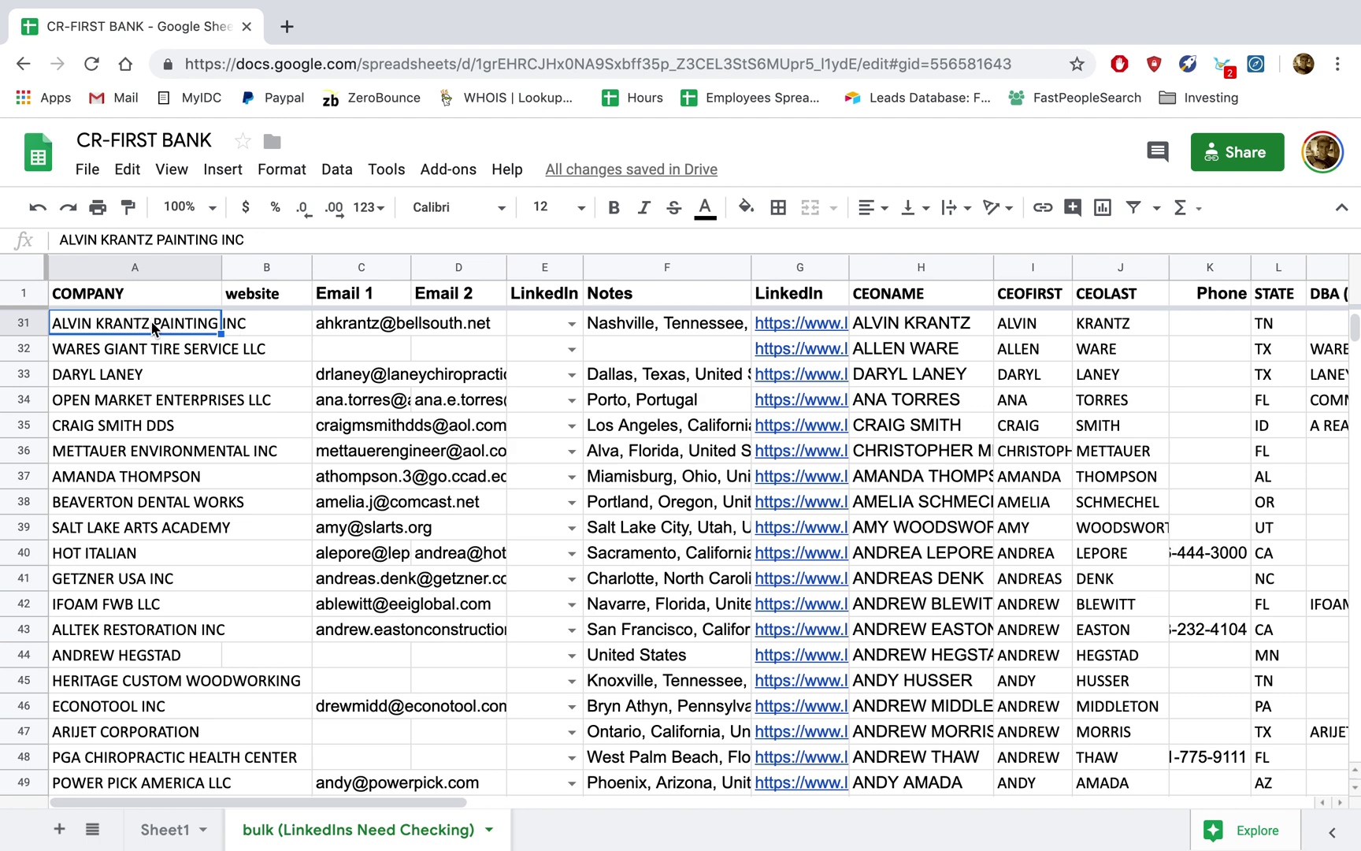
Review row 31's CEO, state, location note, LinkedIn link, both emails and phone number
left_click(941, 323)
left_click(1284, 321)
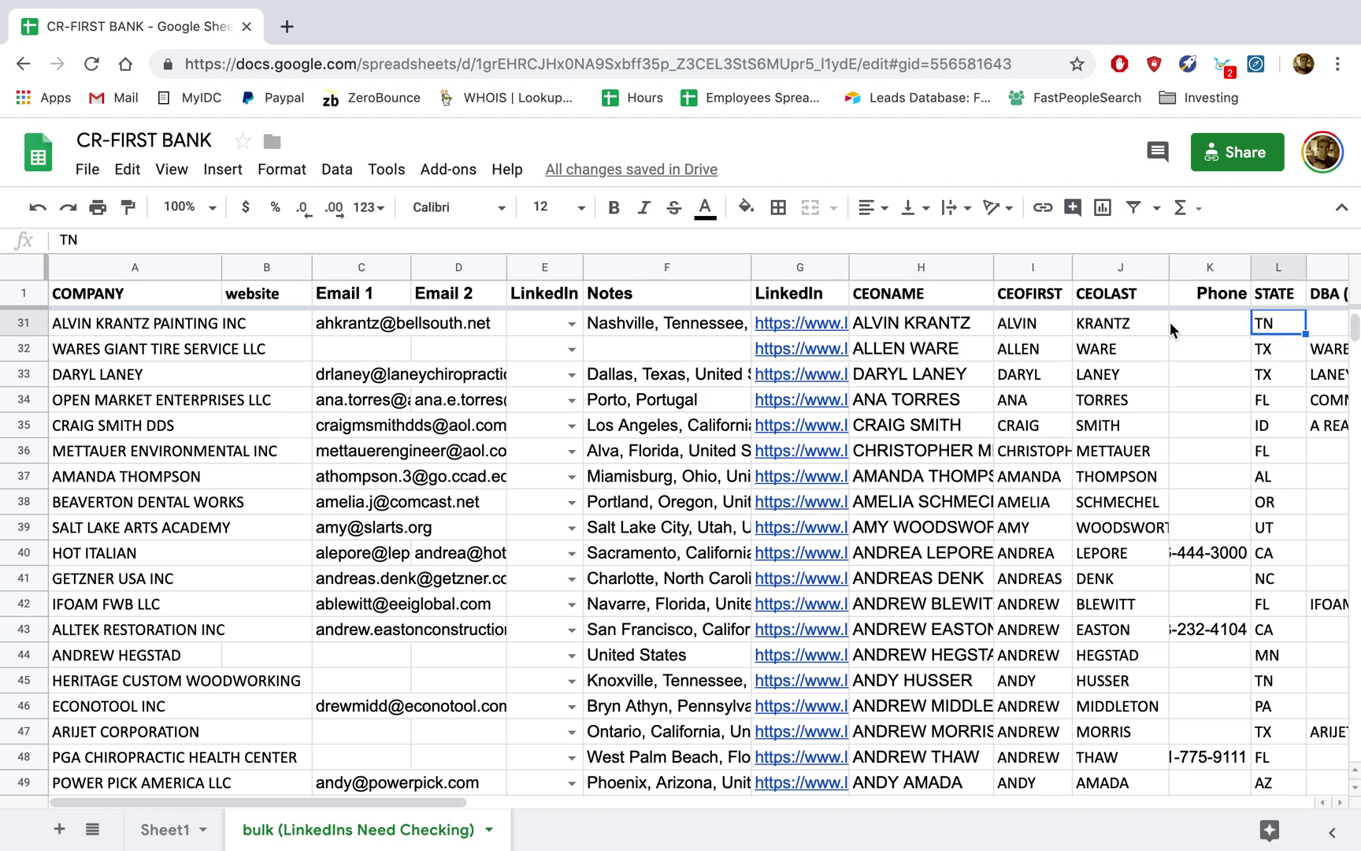
left_click(668, 268)
key("shift+Right")
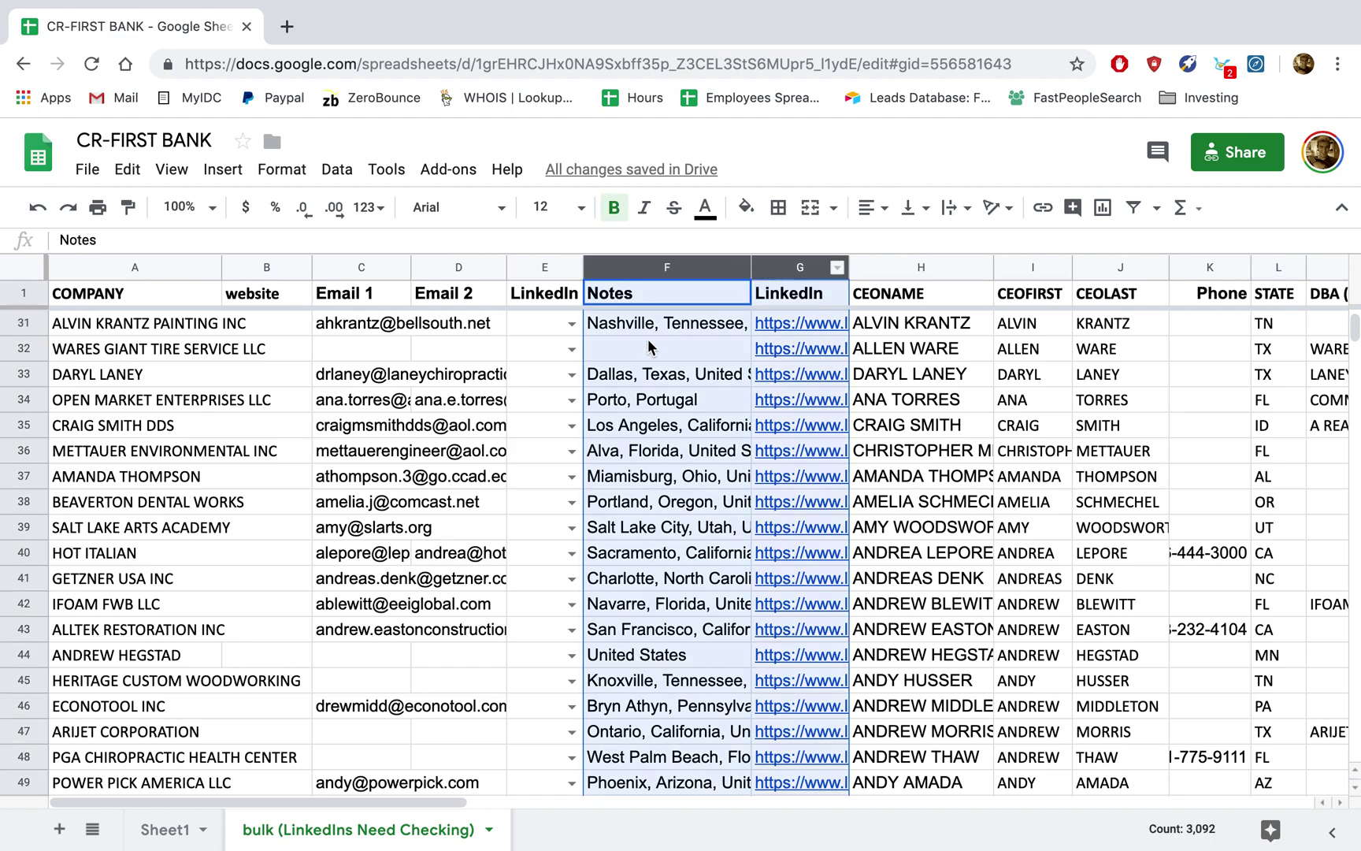
left_click(665, 326)
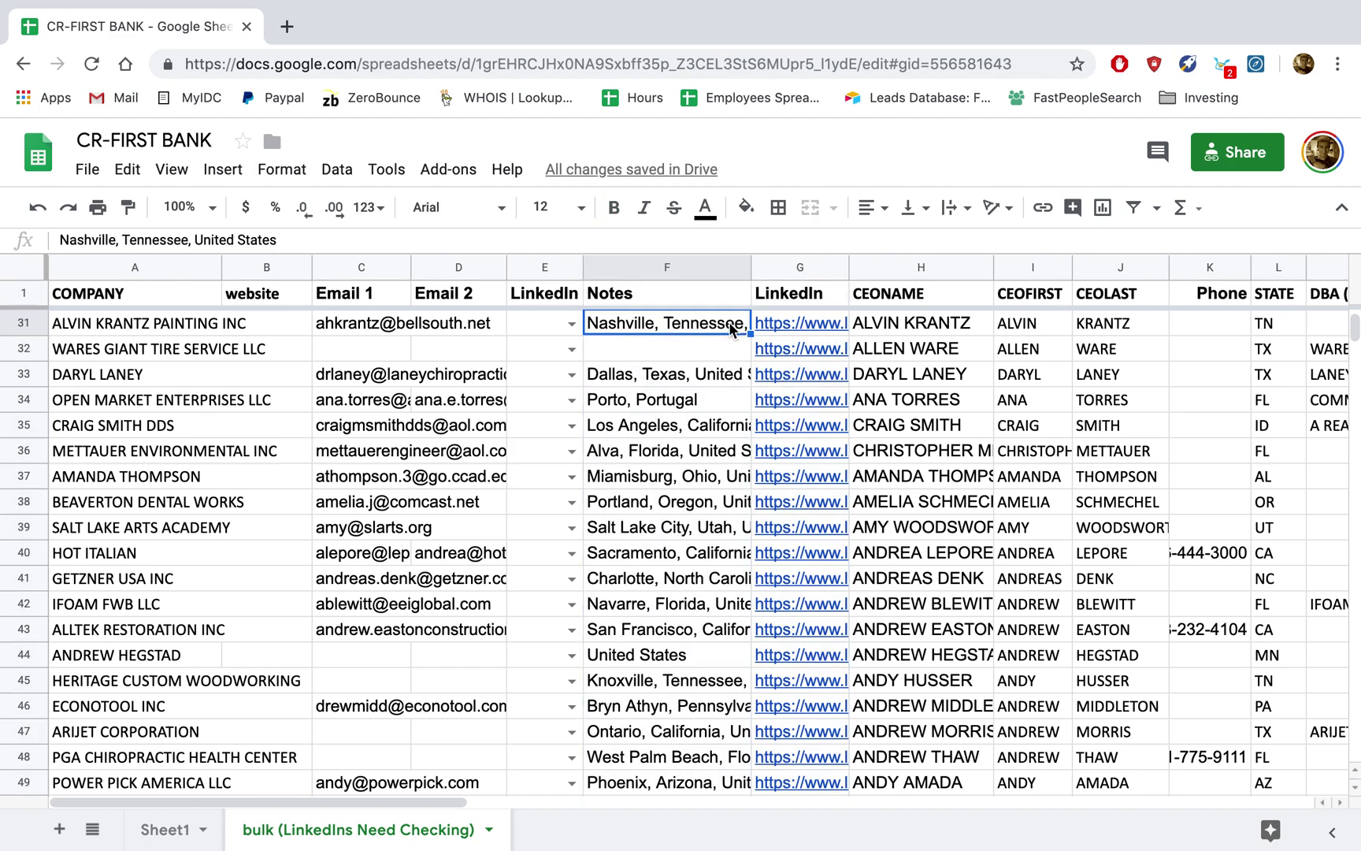
left_click(792, 326)
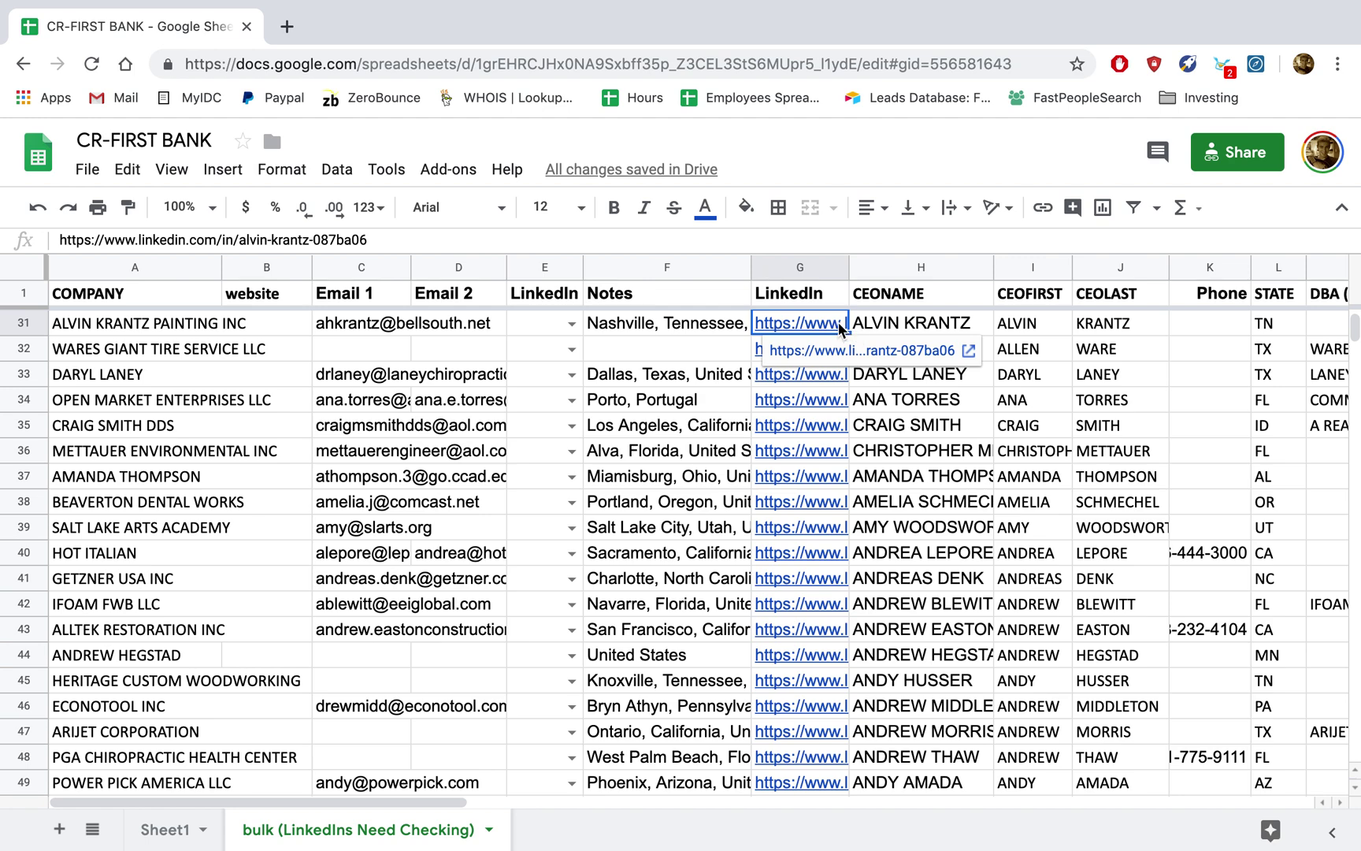
left_click_drag(367, 327, 432, 330)
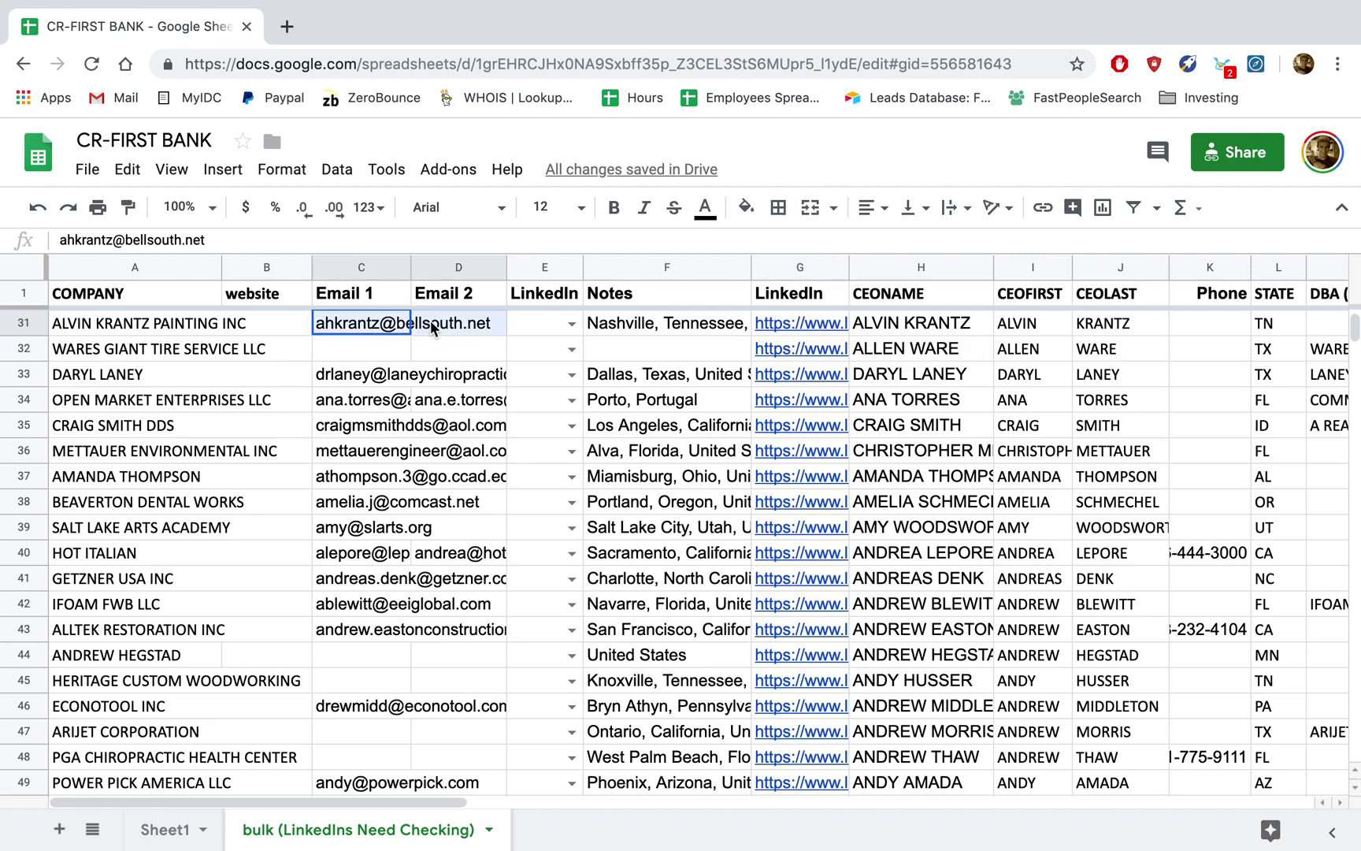
left_click(1180, 326)
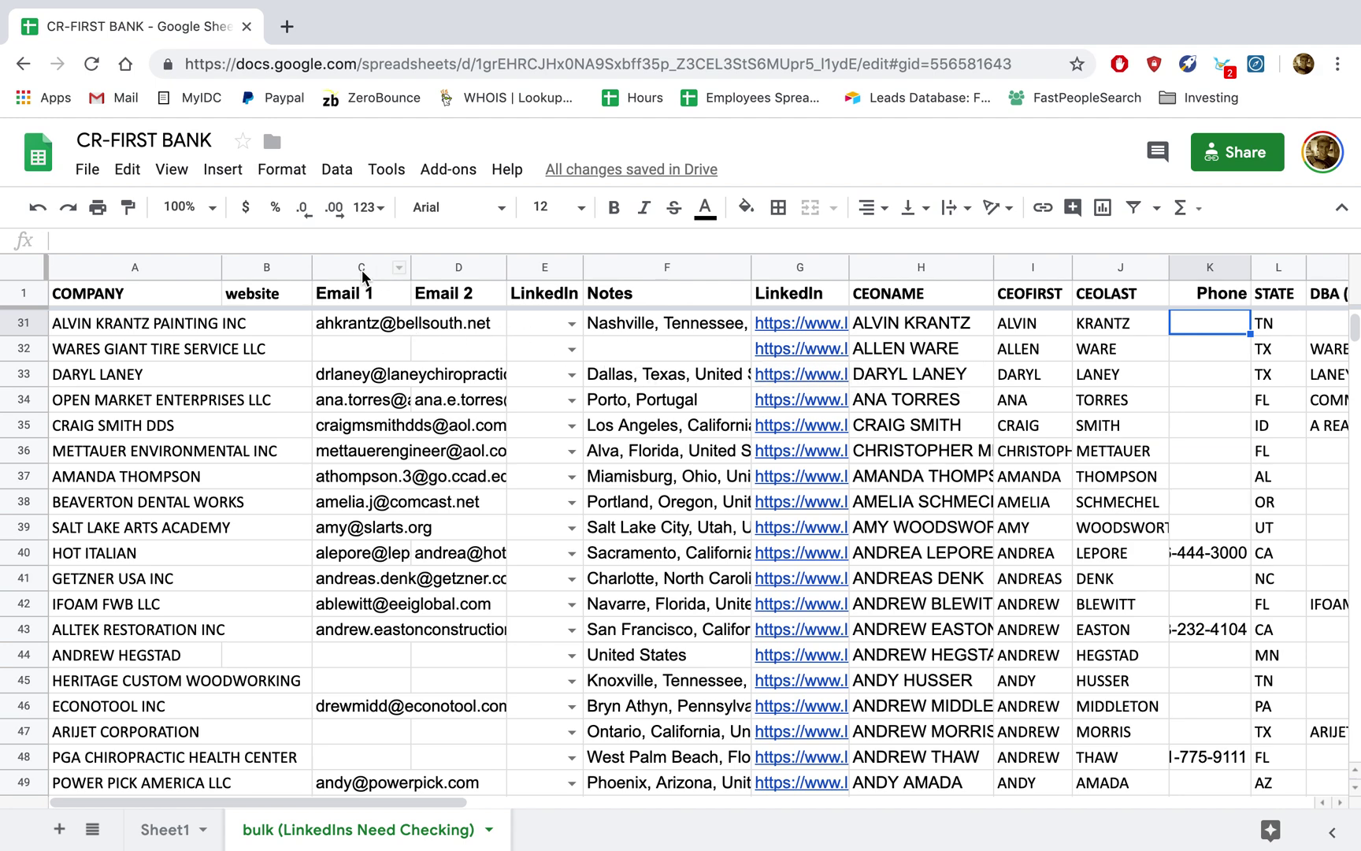
Recheck row 31's company, CEO and state, and confirm on LinkedIn that the CEO owns the painting company
left_click(97, 326)
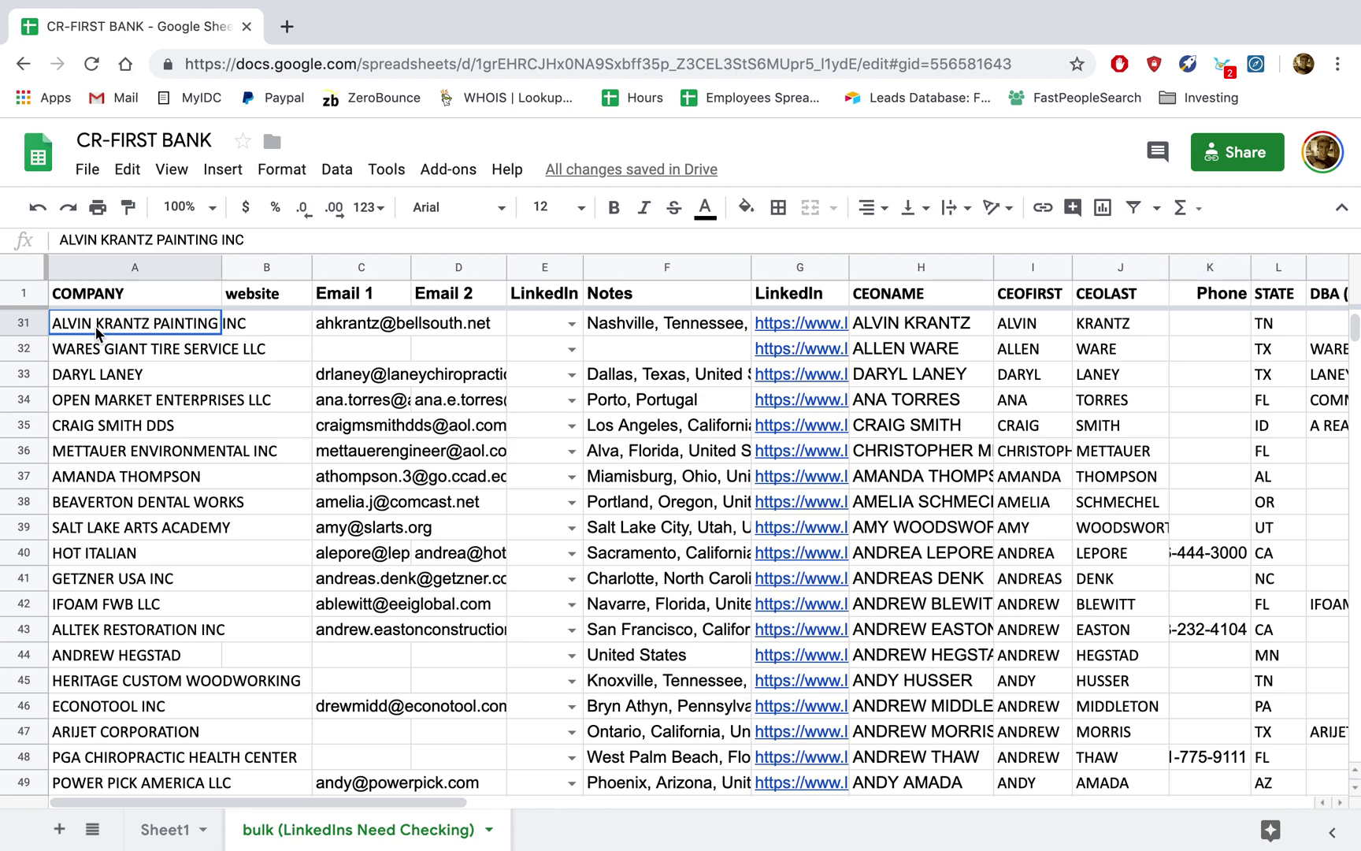
left_click(933, 322)
left_click(1285, 323)
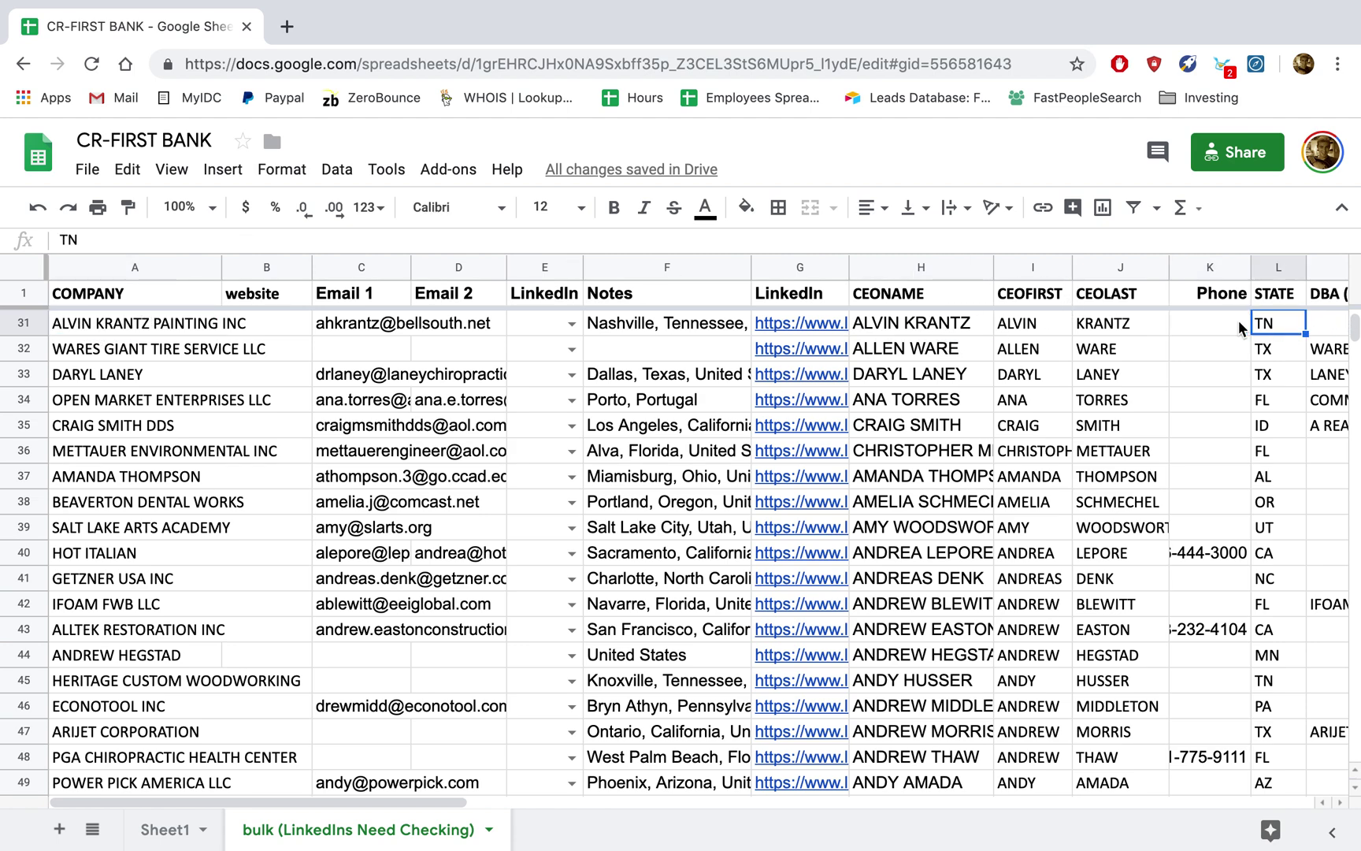
mouse_move(778, 321)
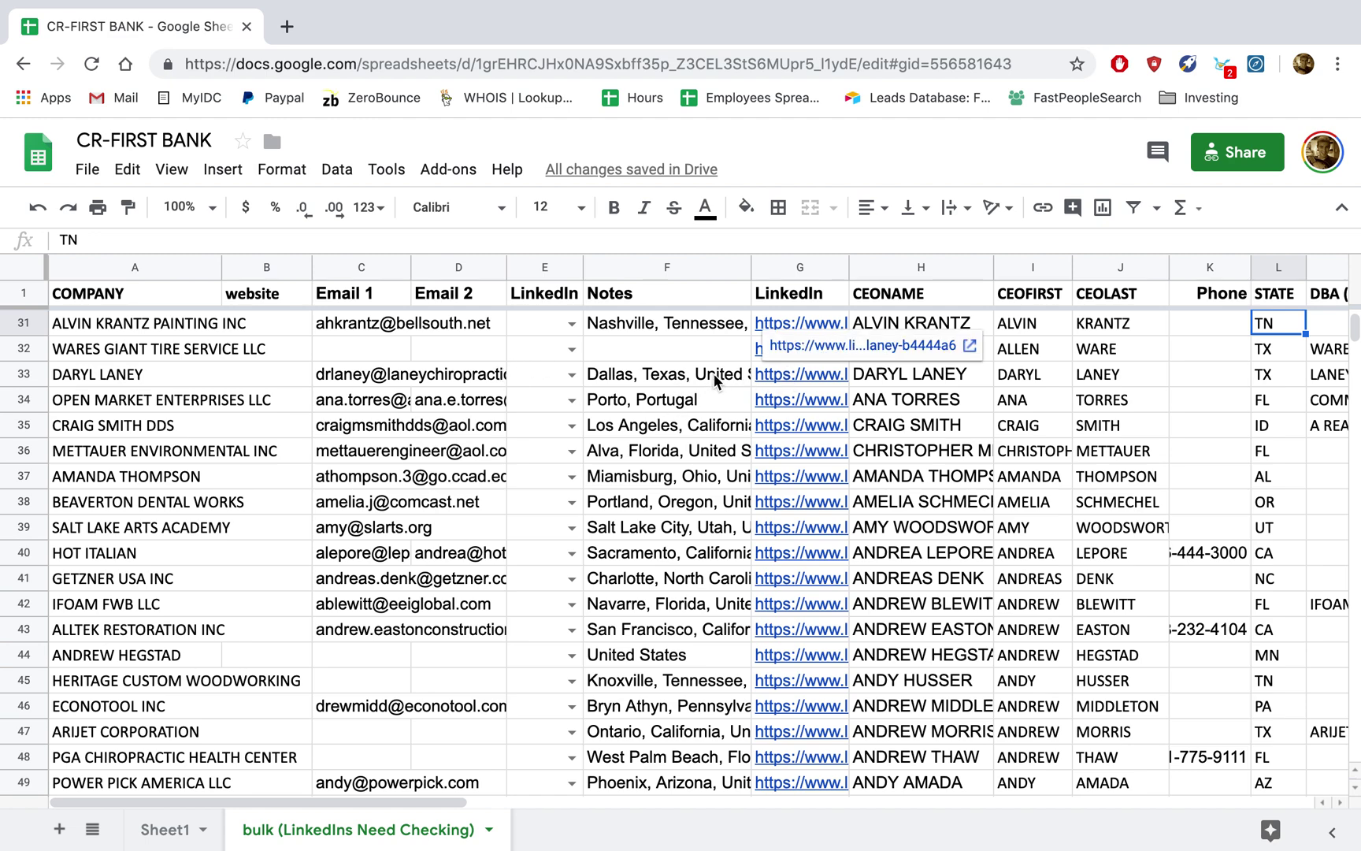
left_click(627, 324)
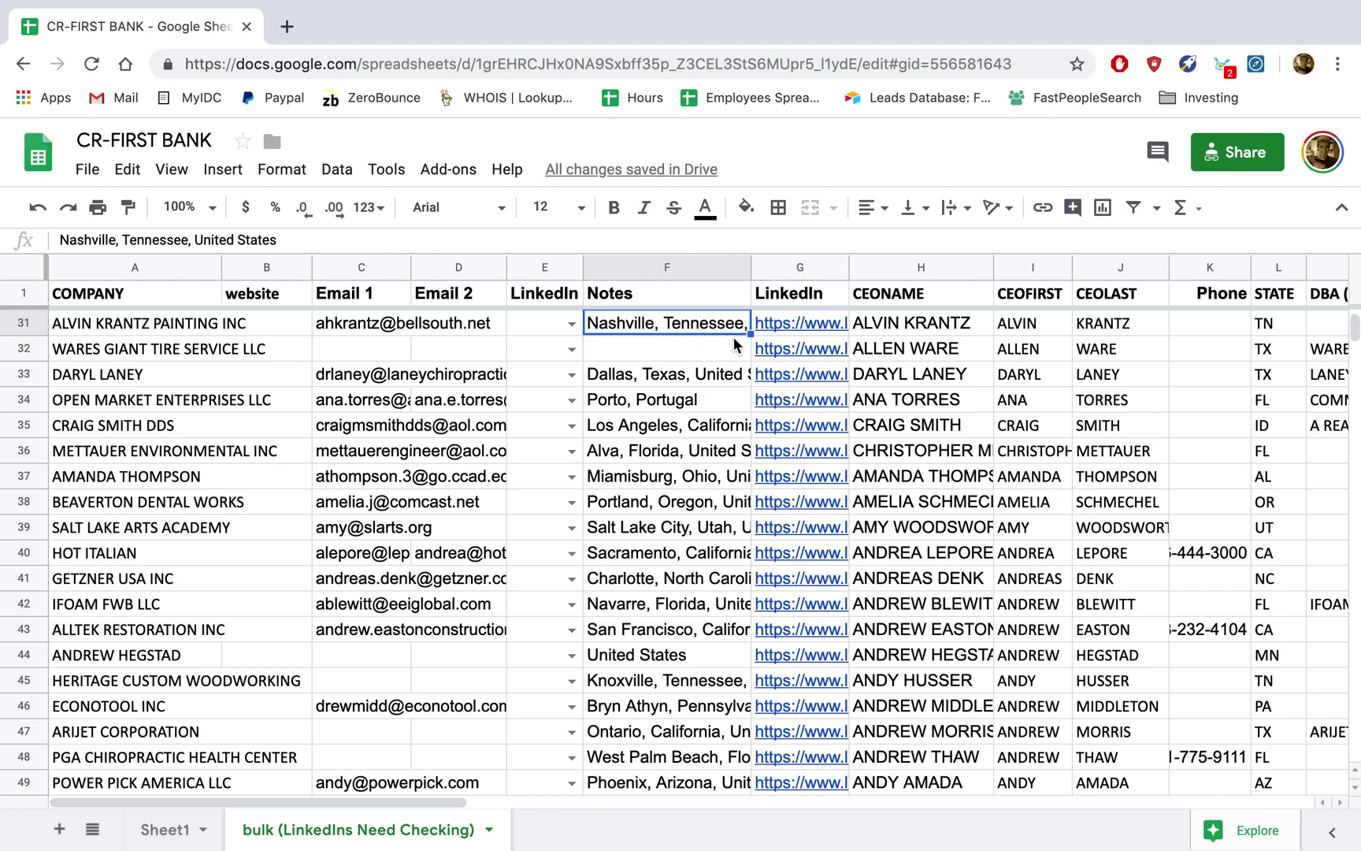
left_click(96, 331)
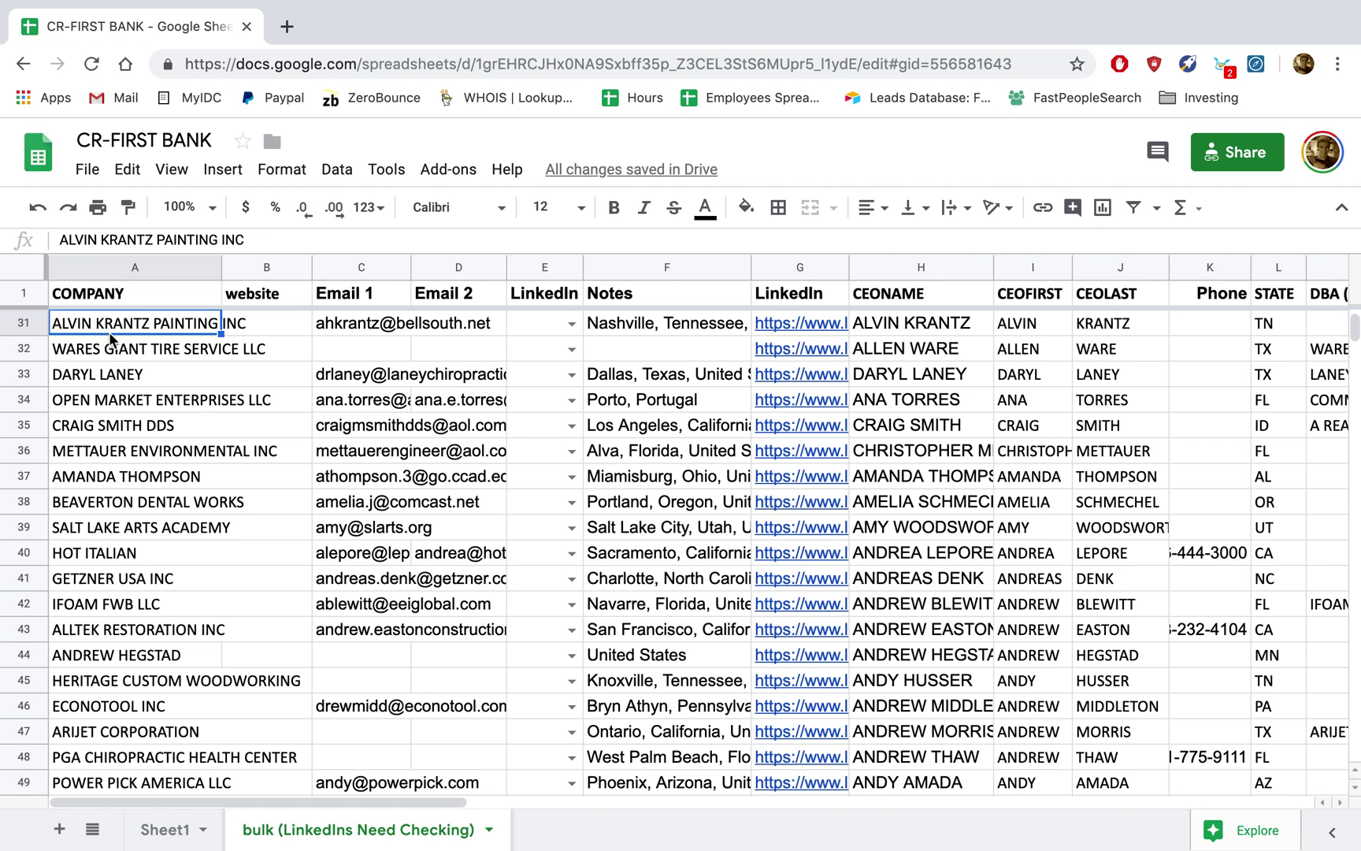
left_click(902, 325)
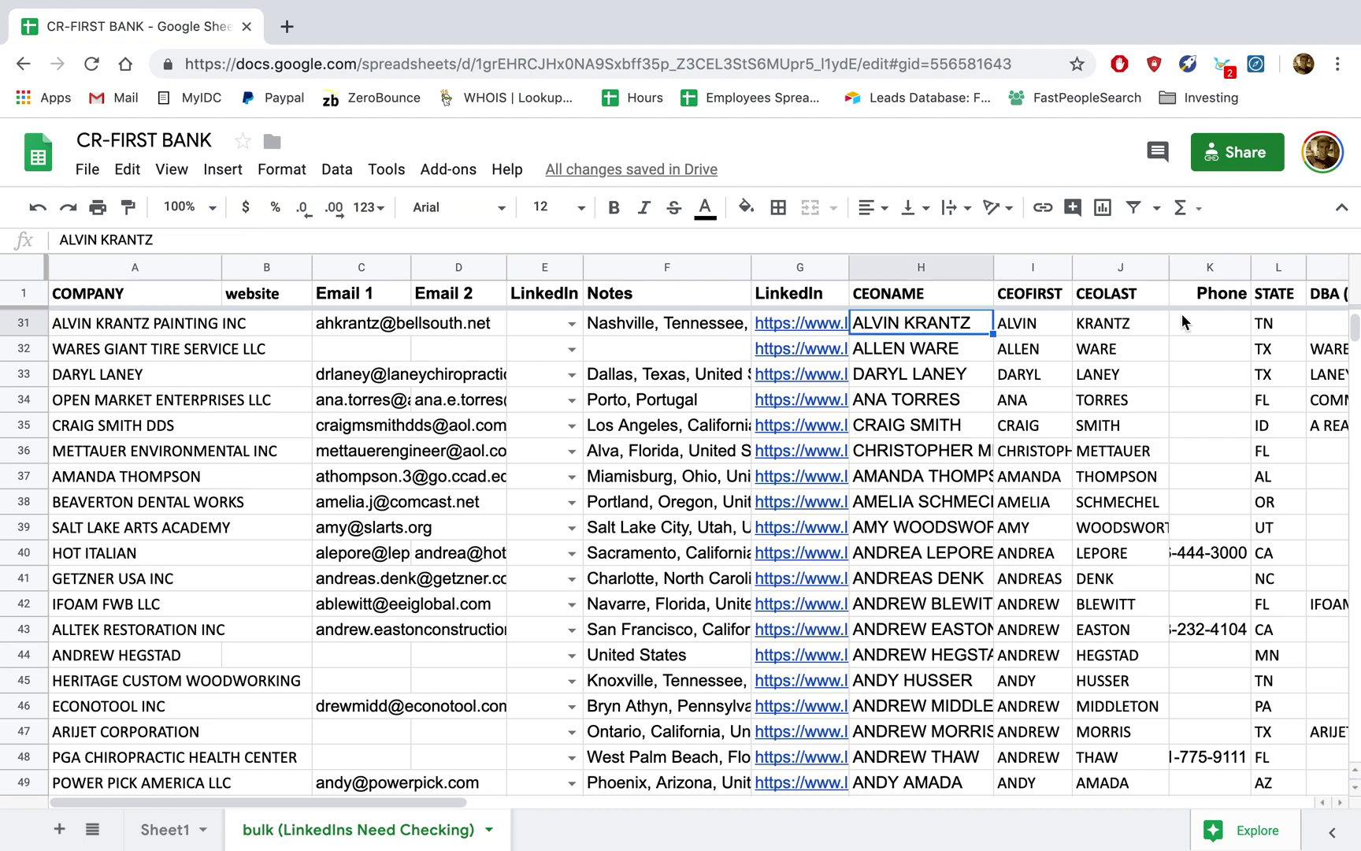
left_click(1262, 325)
left_click(790, 325)
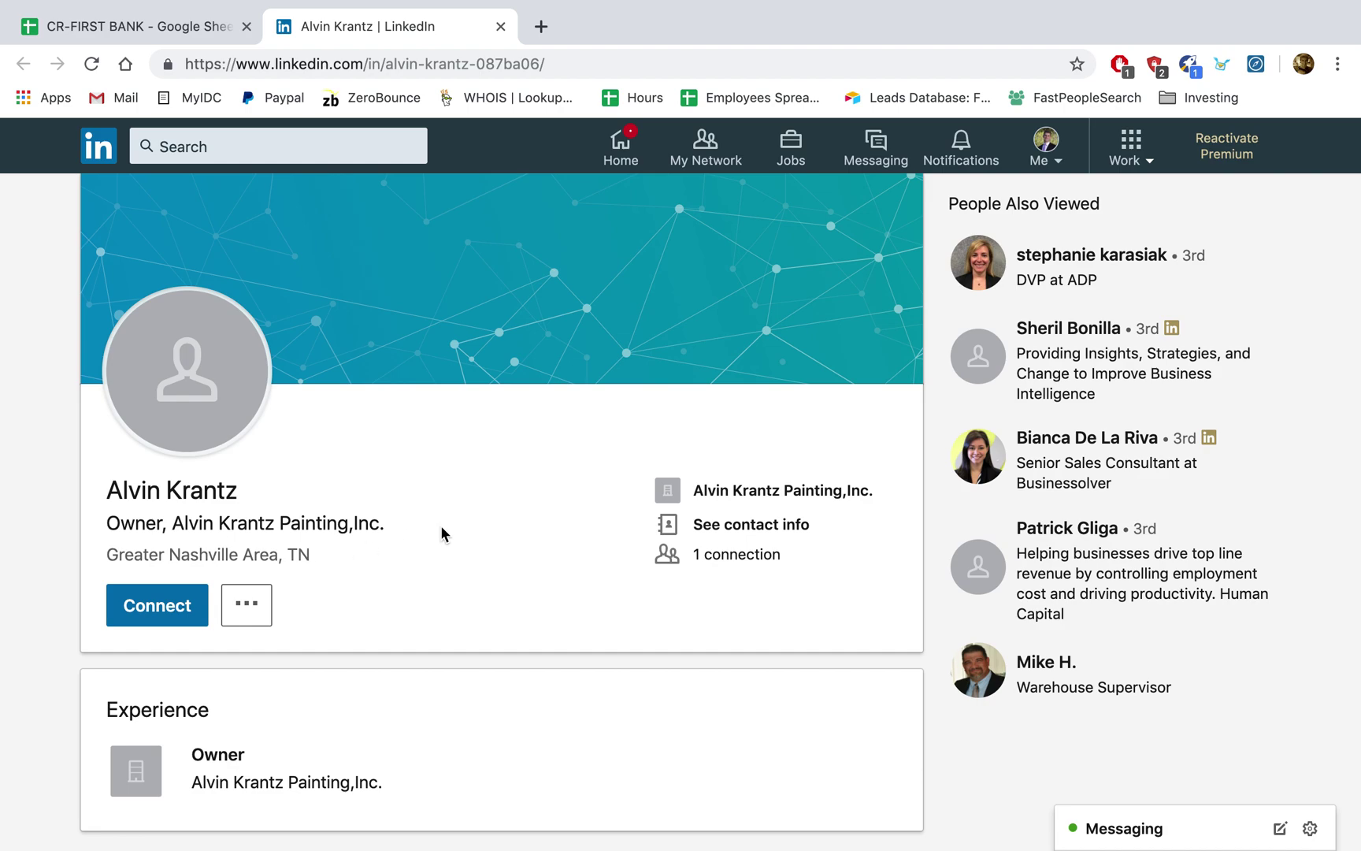
left_click(157, 30)
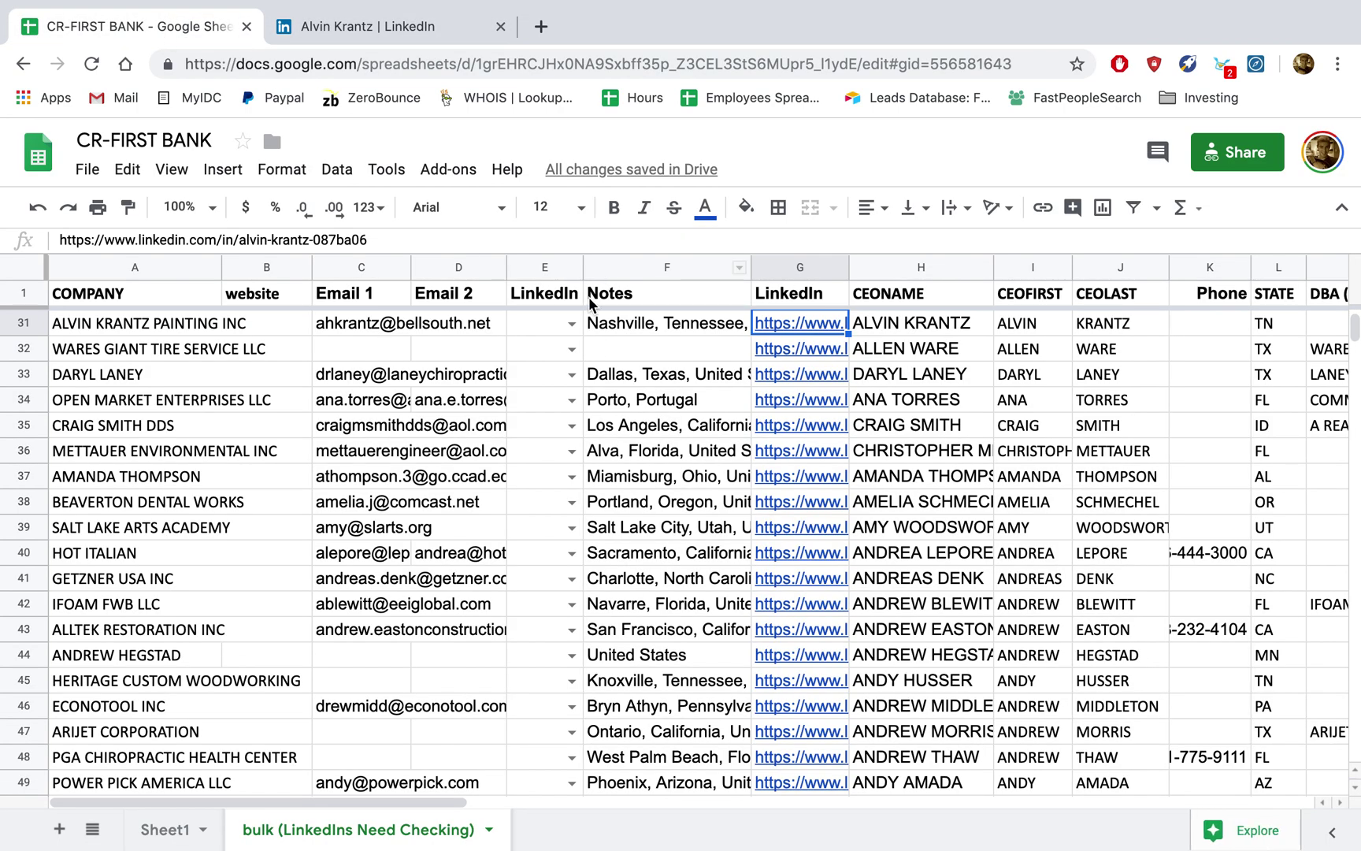
Set E31's LinkedIn status to Good and select row 31's first email in C31
left_click(571, 324)
left_click(533, 349)
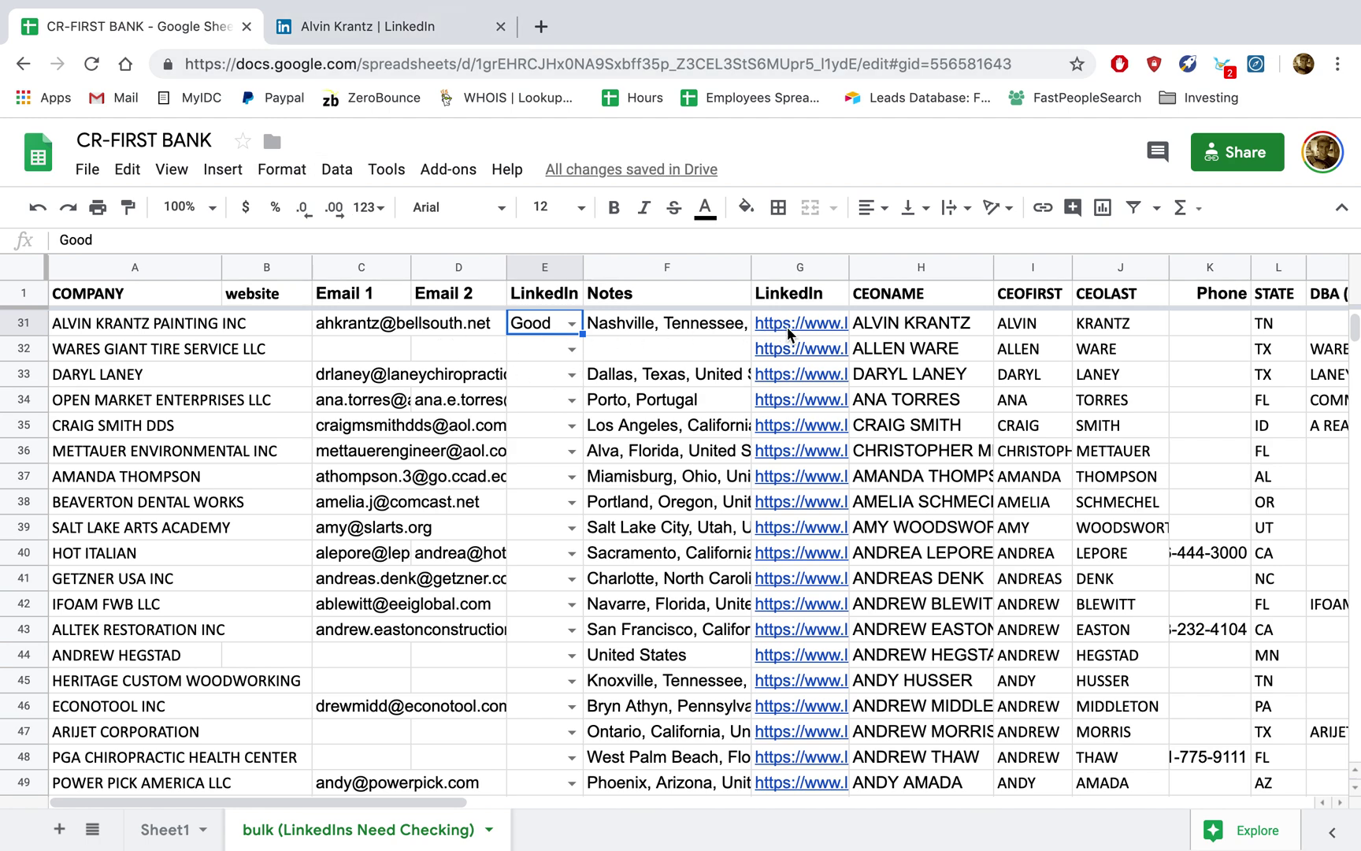
left_click(394, 324)
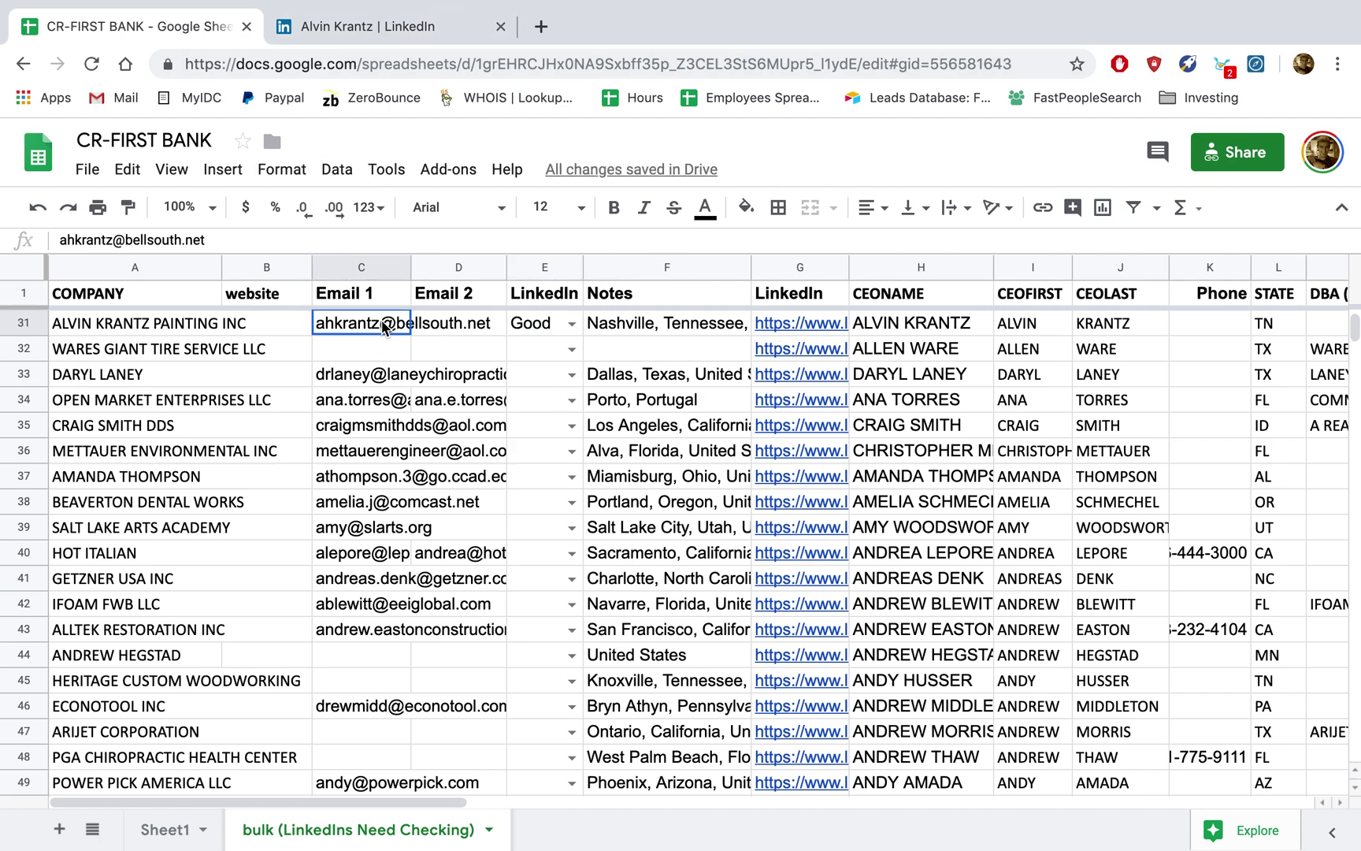
Paste row 31's first email over the old address in ZeroBounce and validate it
key("ctrl+Right")
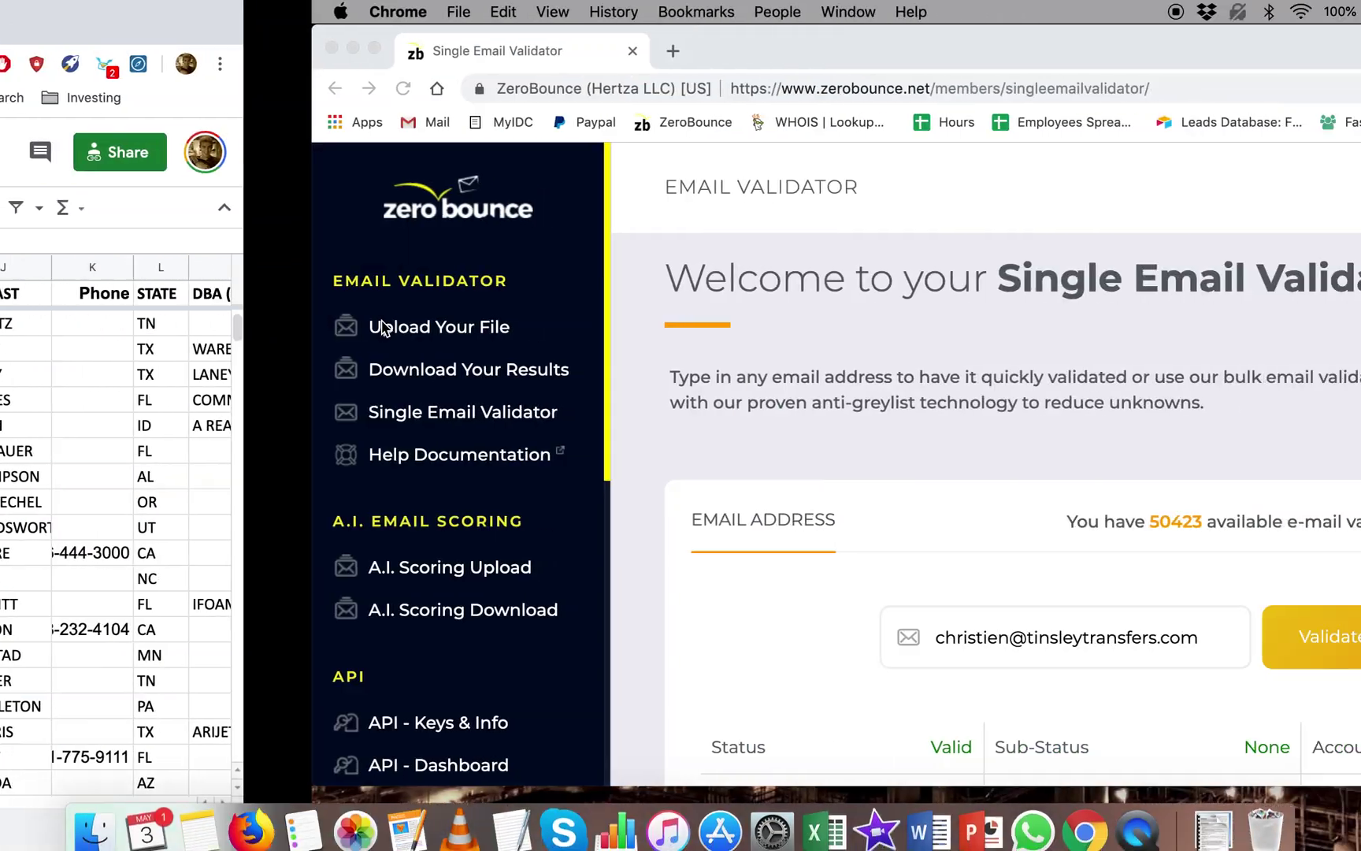
triple_click(834, 648)
key("super+v")
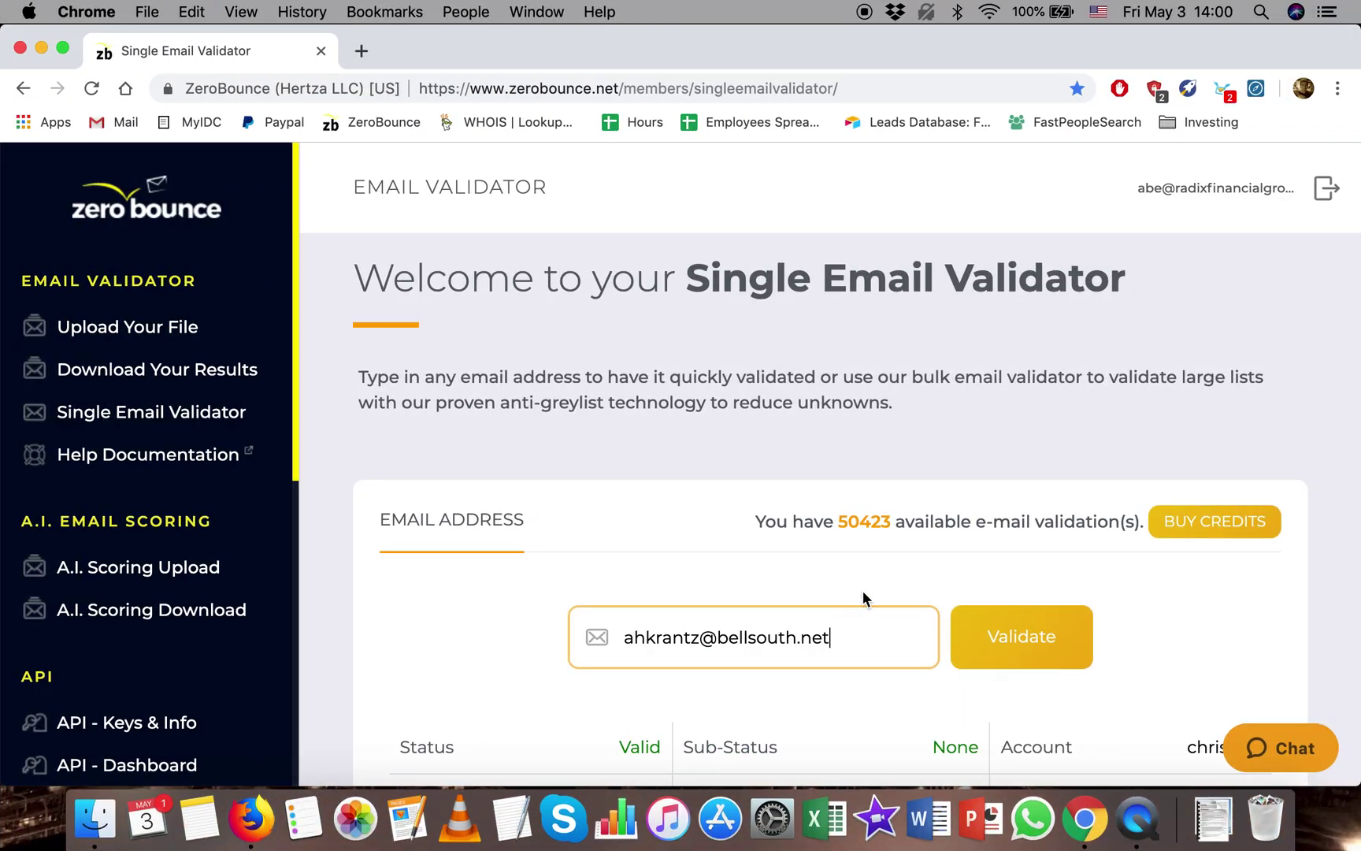
left_click(1055, 669)
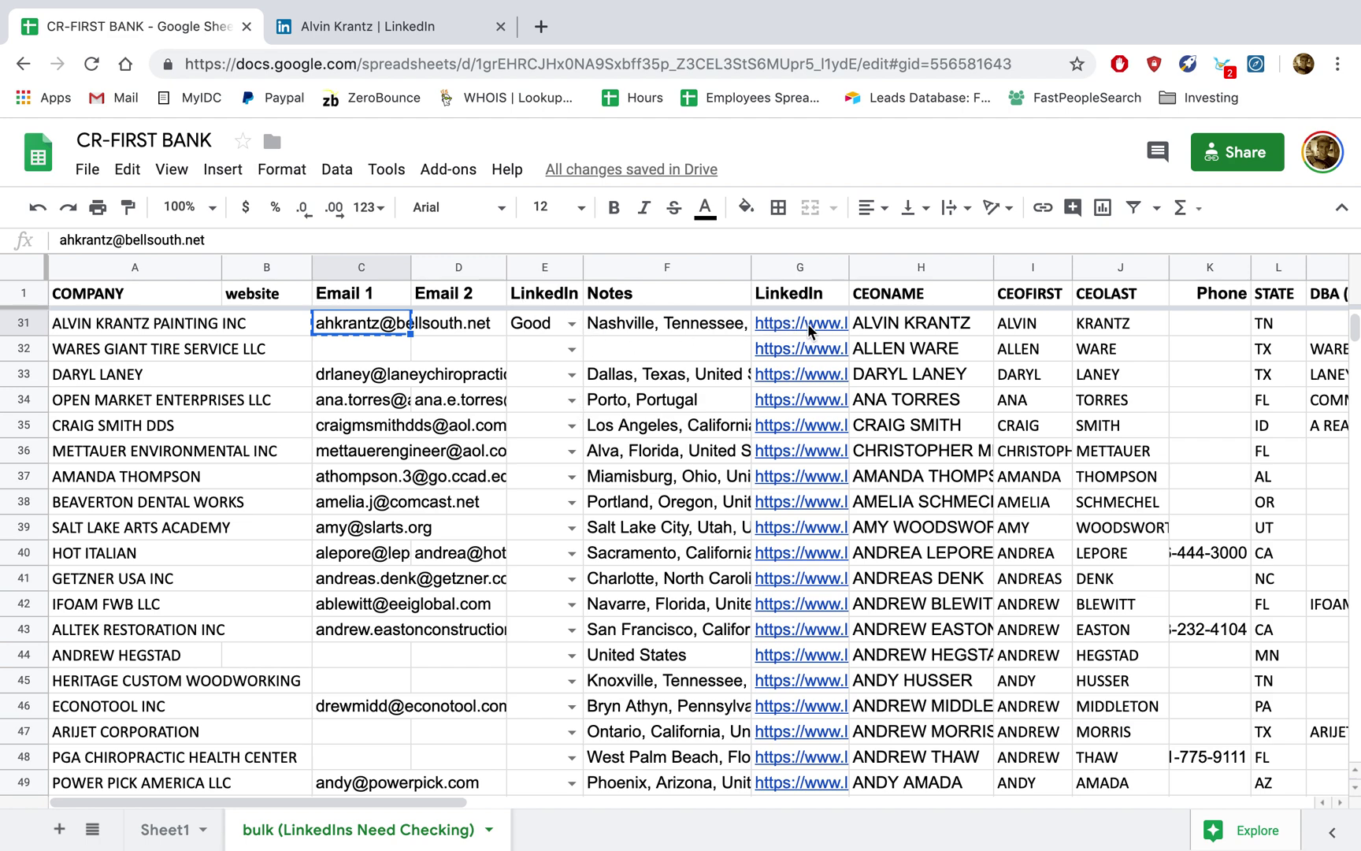
Look for row 31's company website in LinkedIn contact info and RocketReach, then close the profile tab
left_click(290, 321)
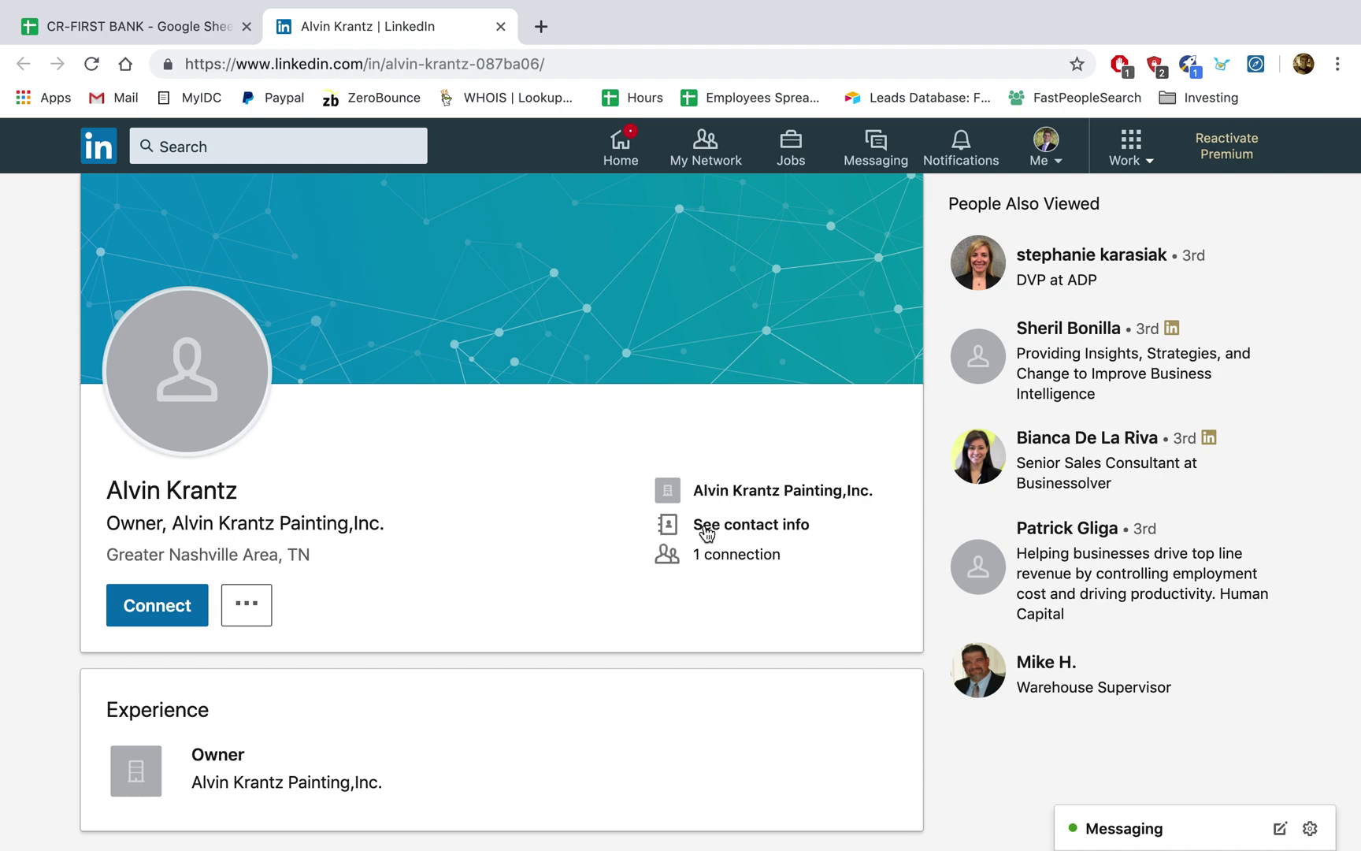
left_click(738, 523)
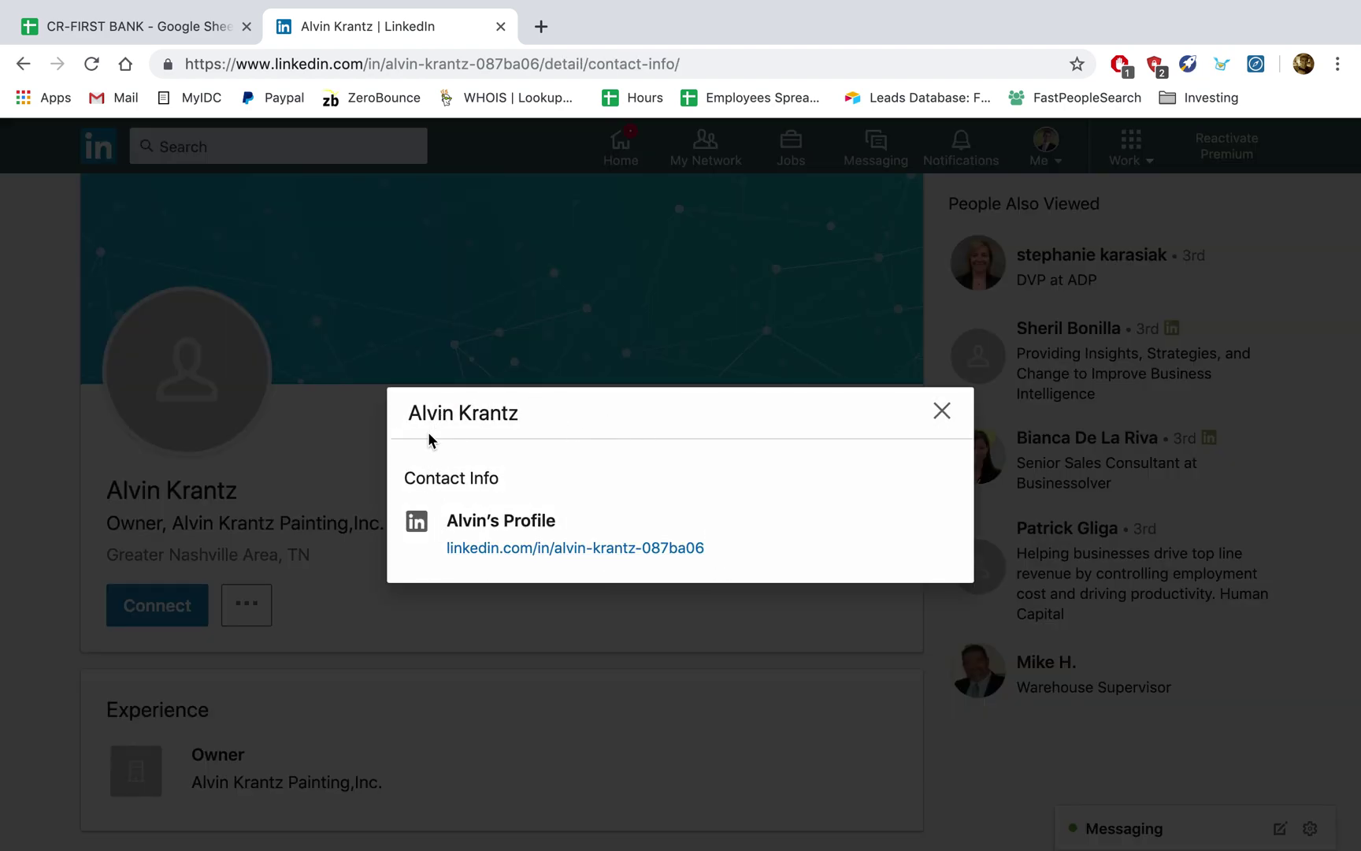
left_click(815, 347)
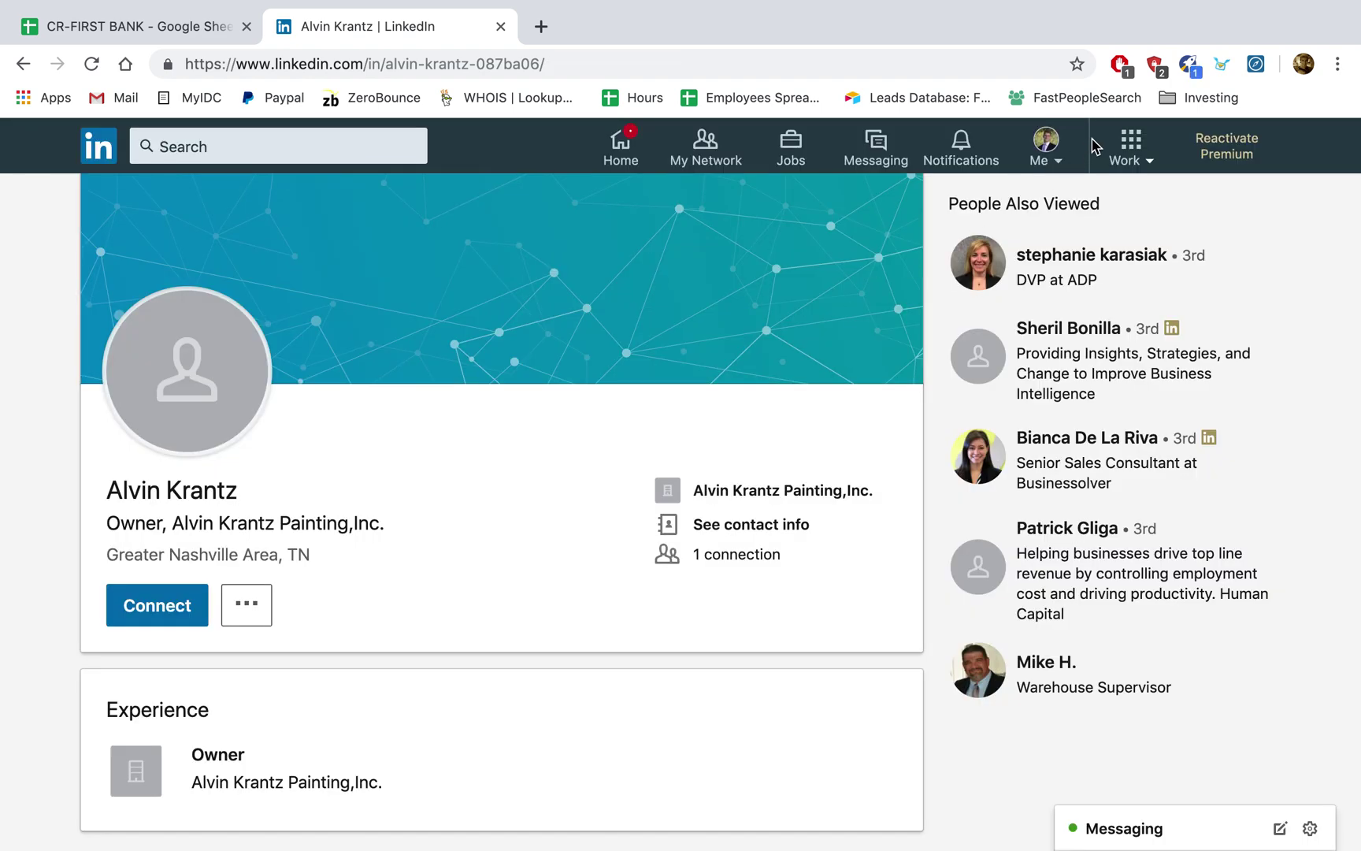
left_click(1187, 65)
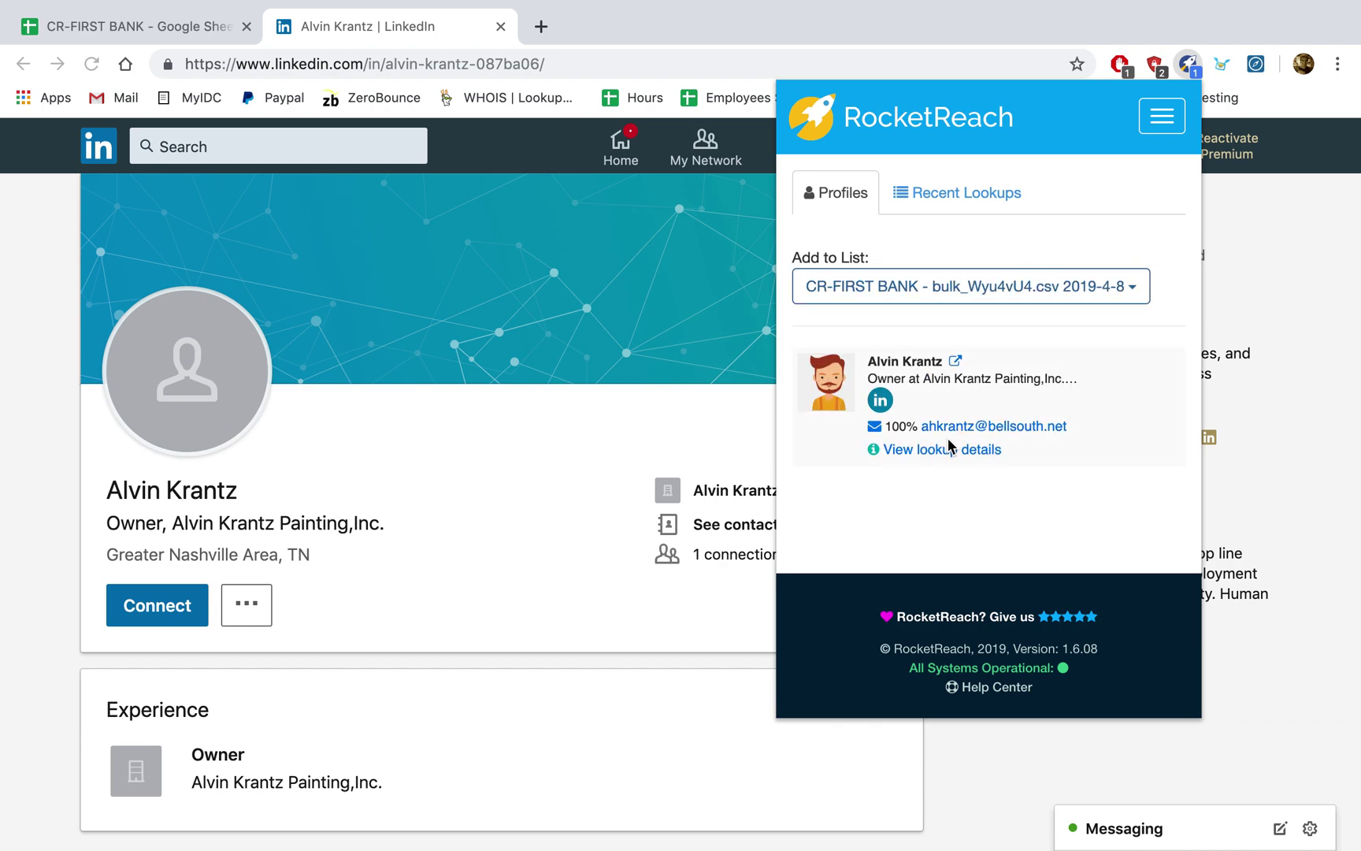
left_click(500, 27)
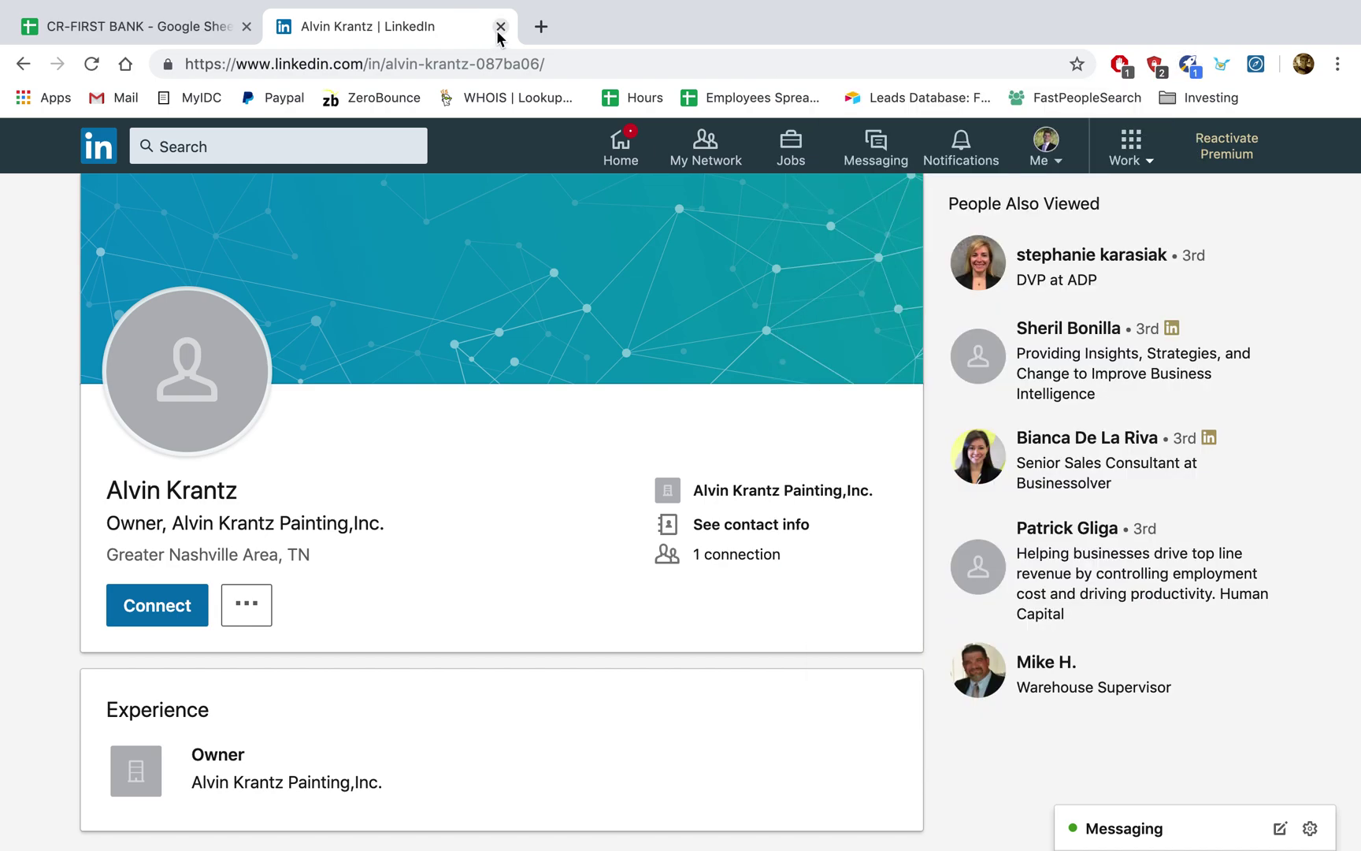
Fill the whole of row 31 light green
left_click(386, 328)
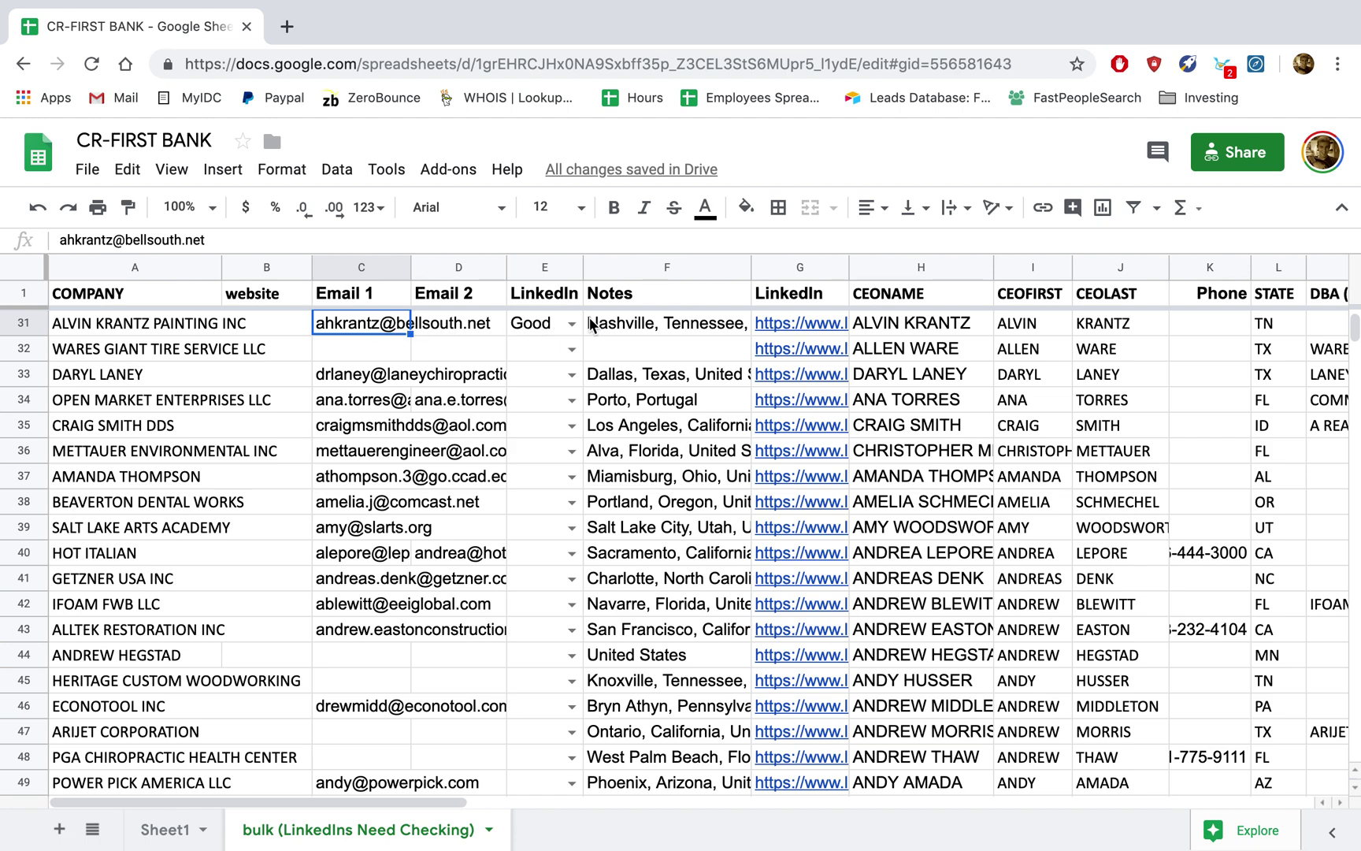
left_click(20, 323)
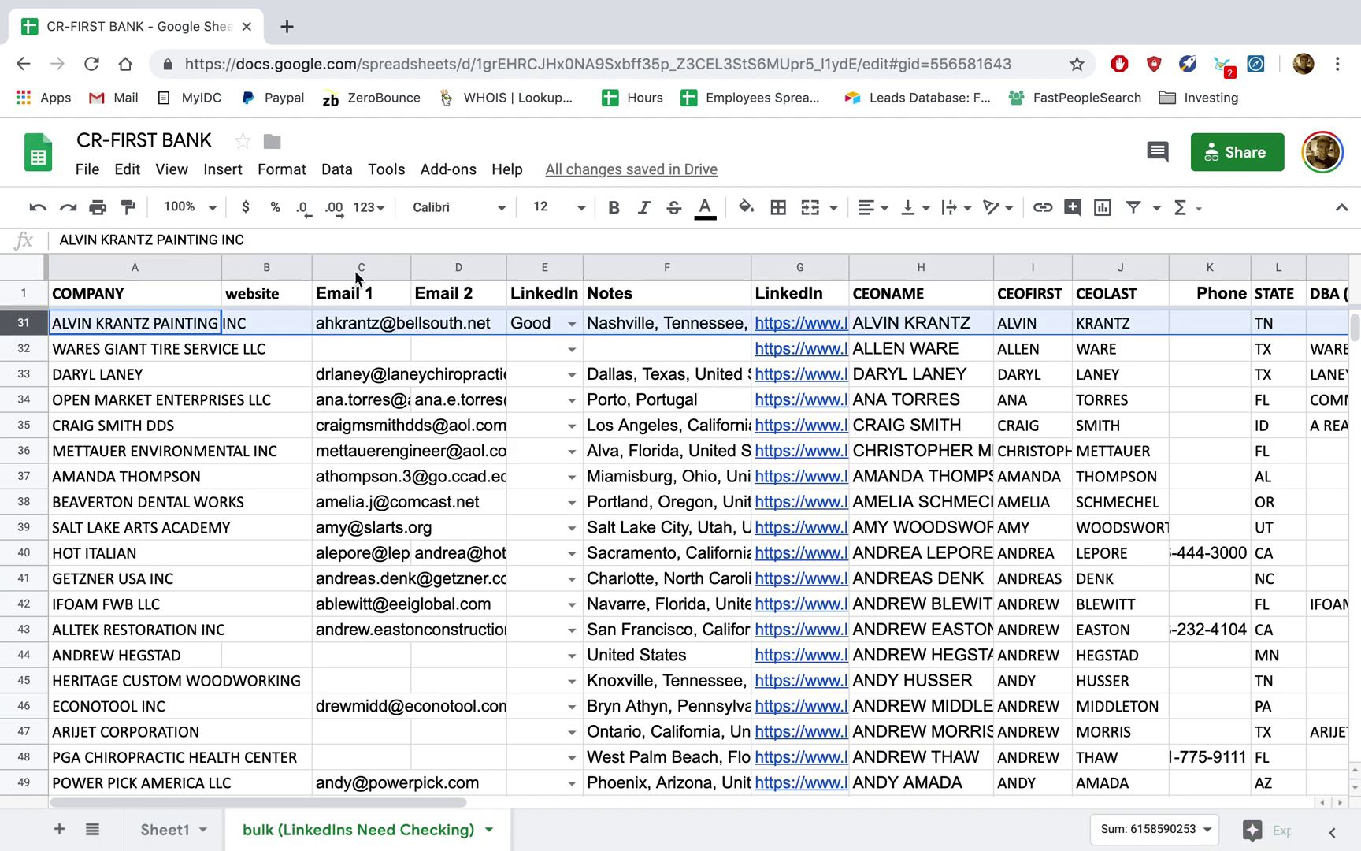
left_click(745, 207)
left_click(833, 337)
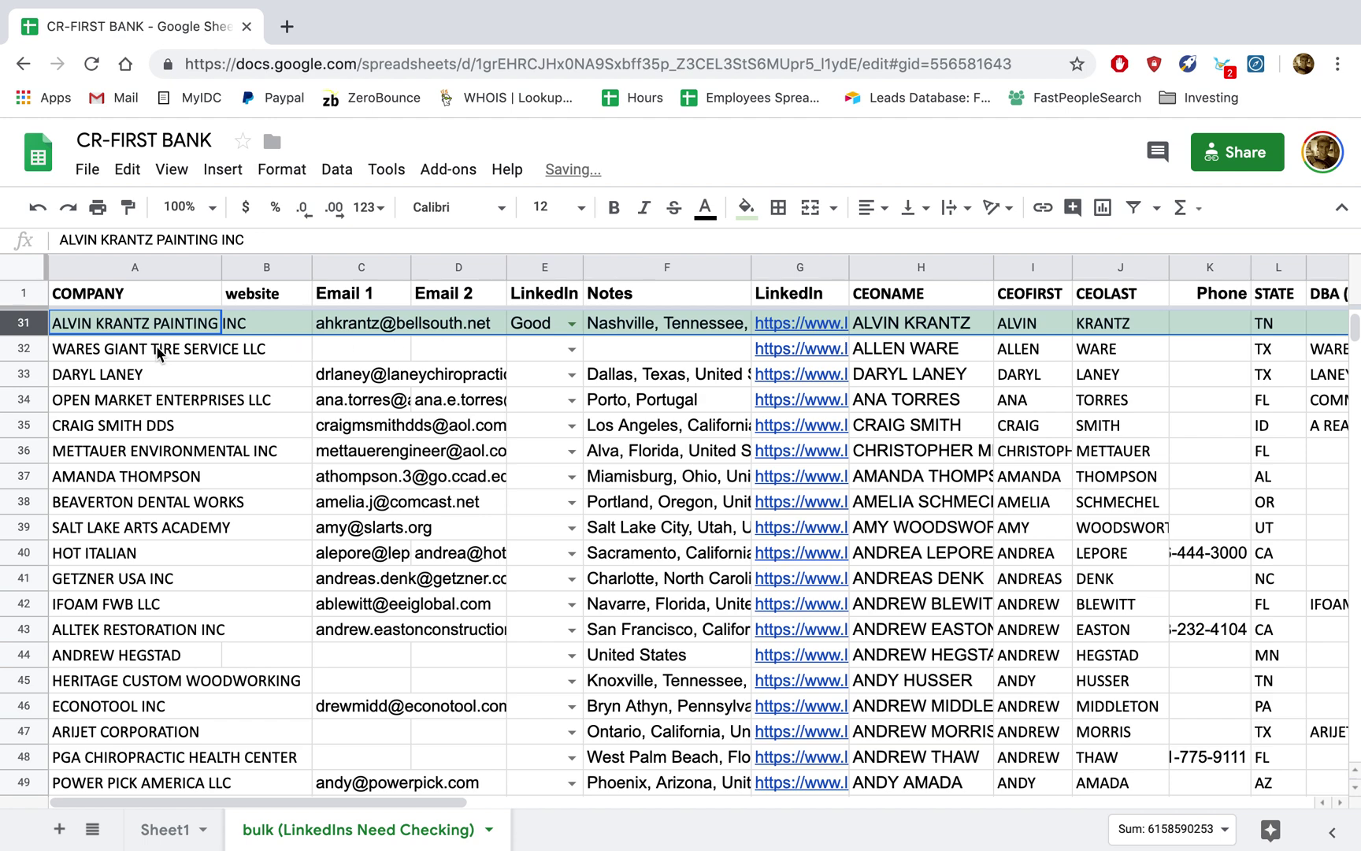
Review row 32's company, DBA name and CEO, then open its LinkedIn profile link from G32
left_click(123, 349)
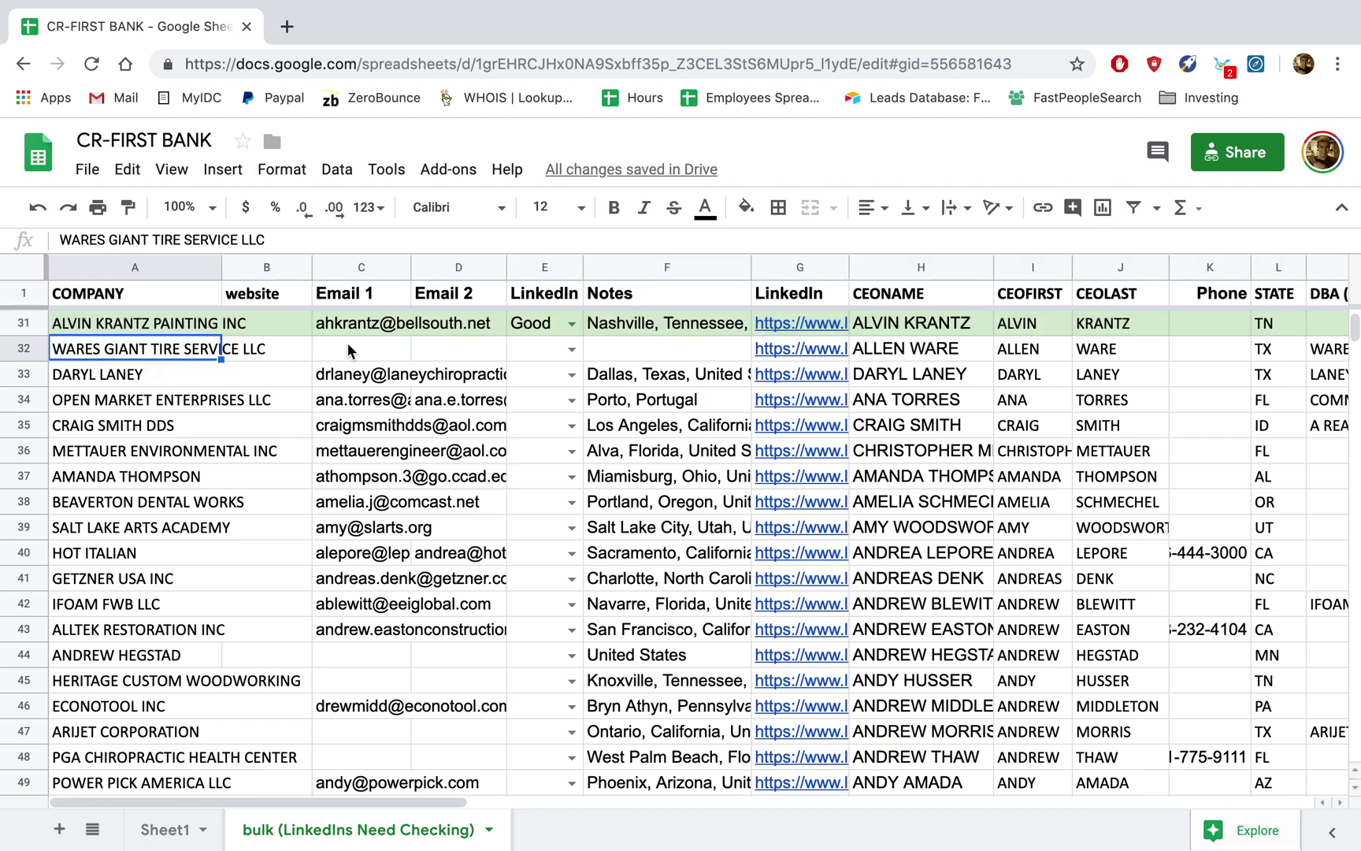
left_click(1327, 348)
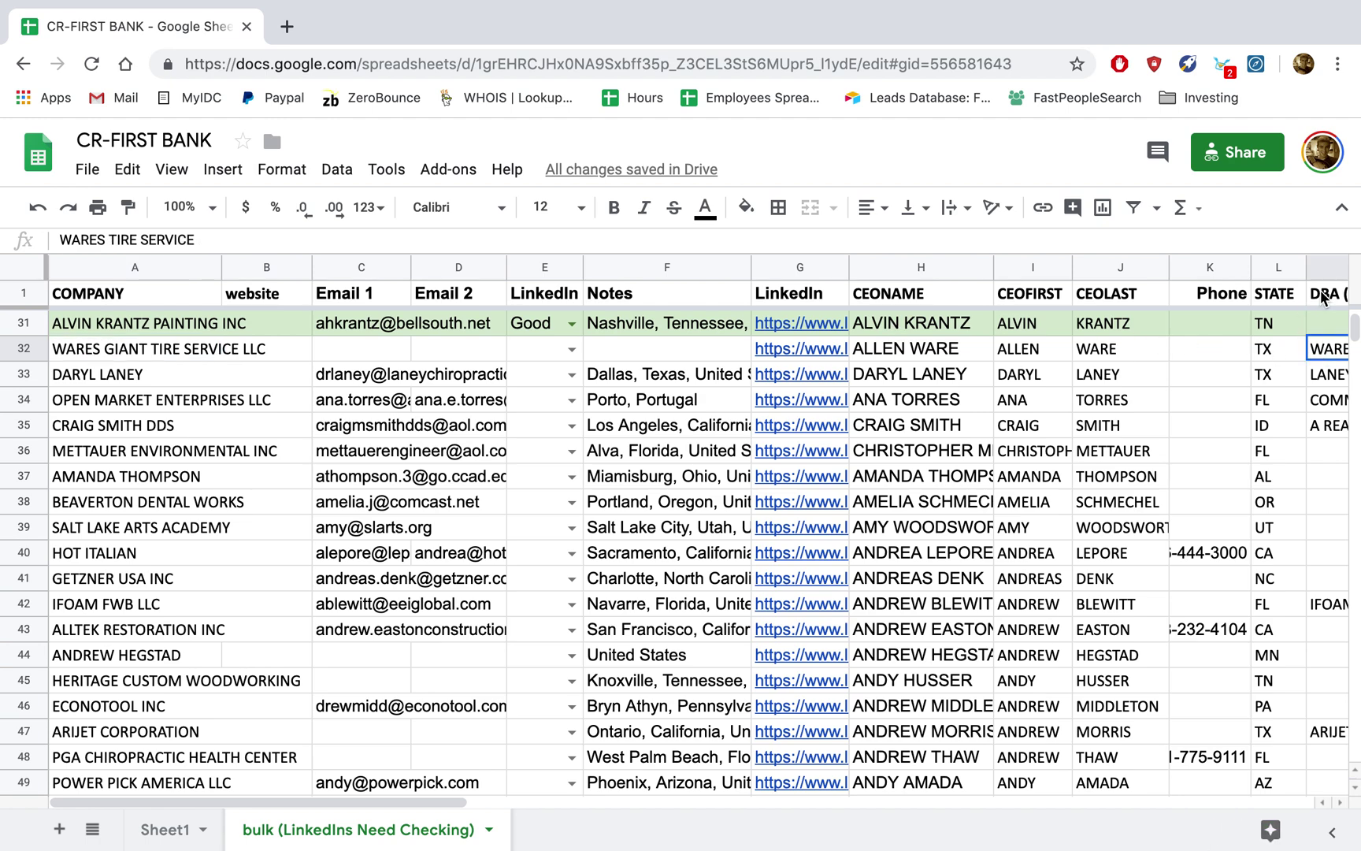
scroll(1324, 402, "right", 3)
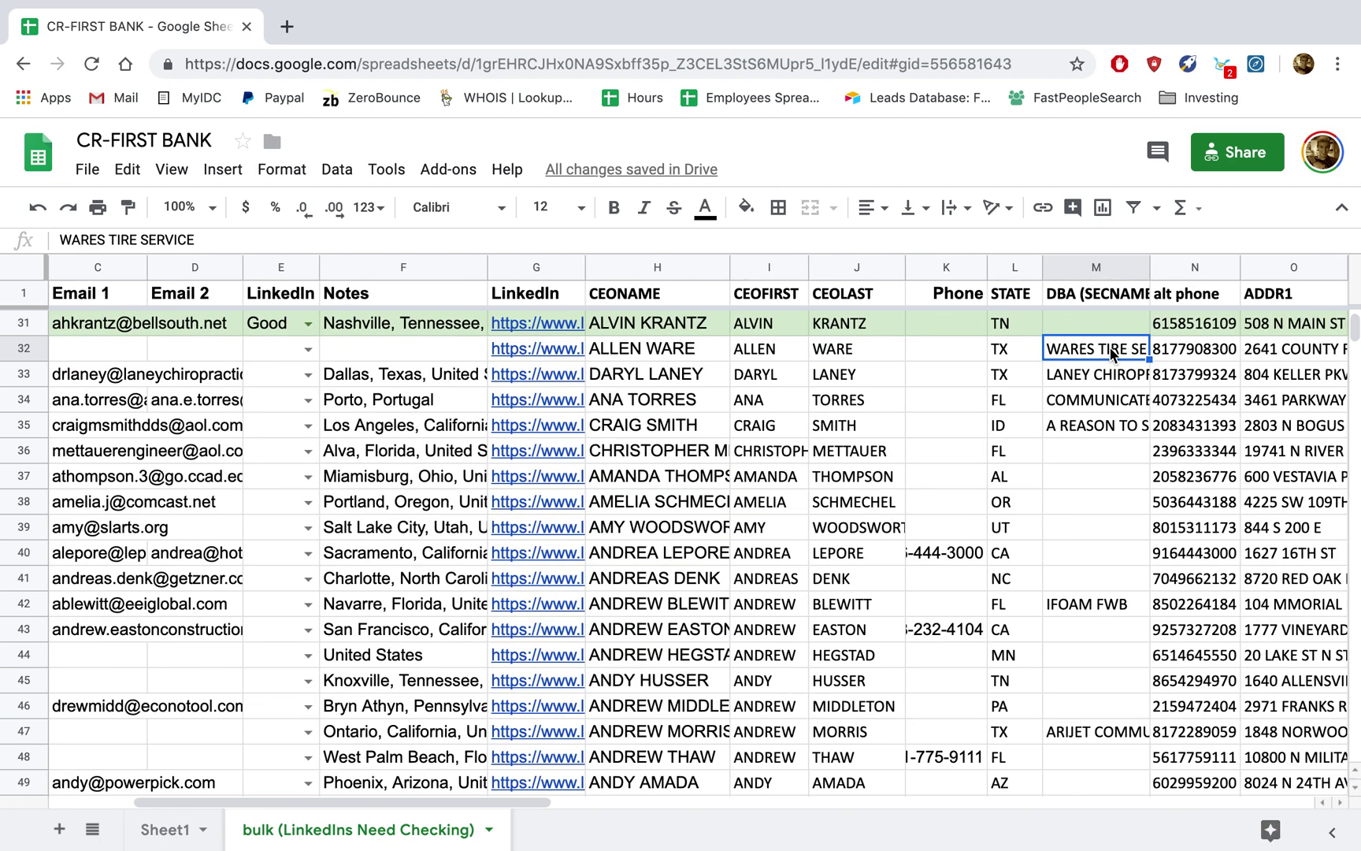
scroll(1096, 350, "left", 3)
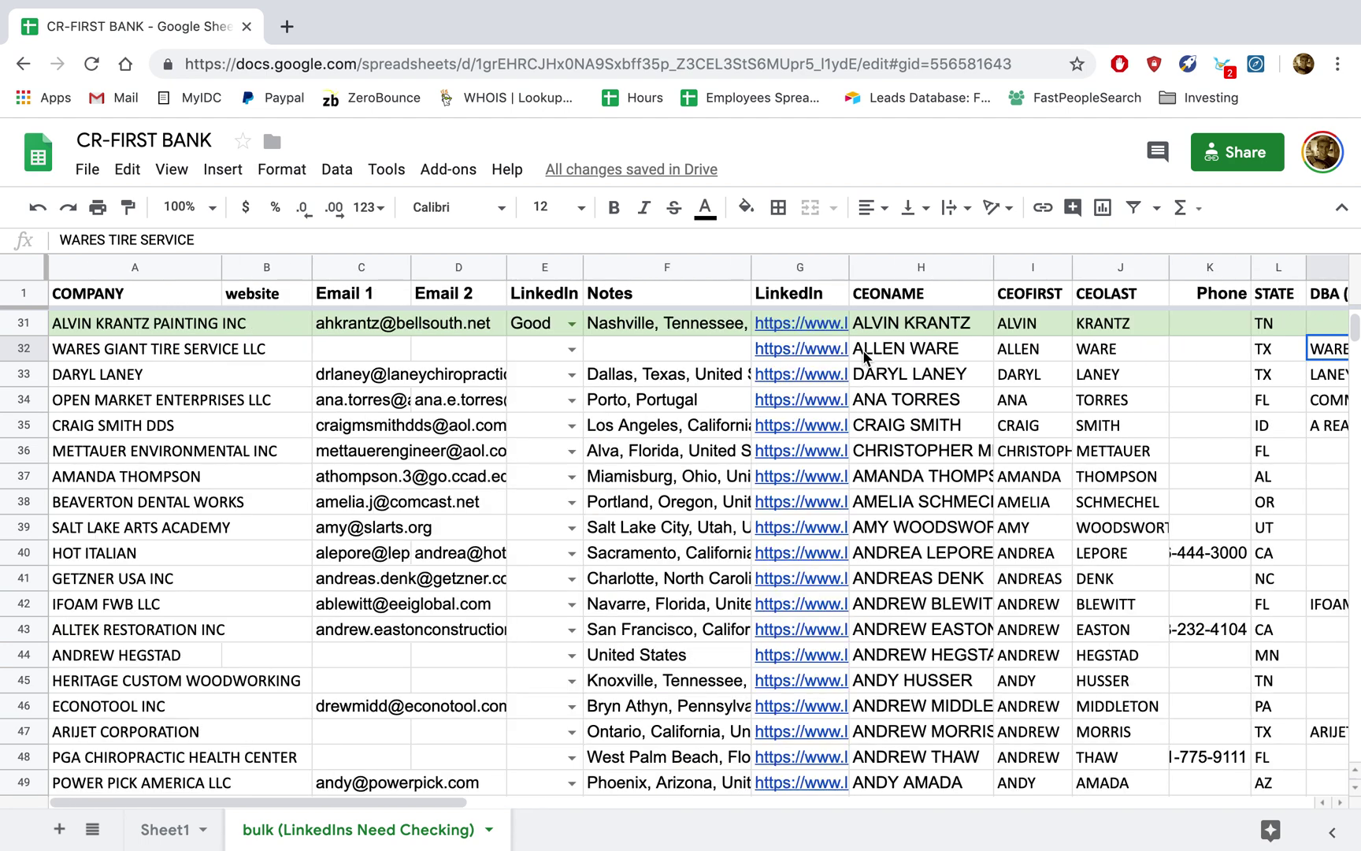
left_click(160, 354)
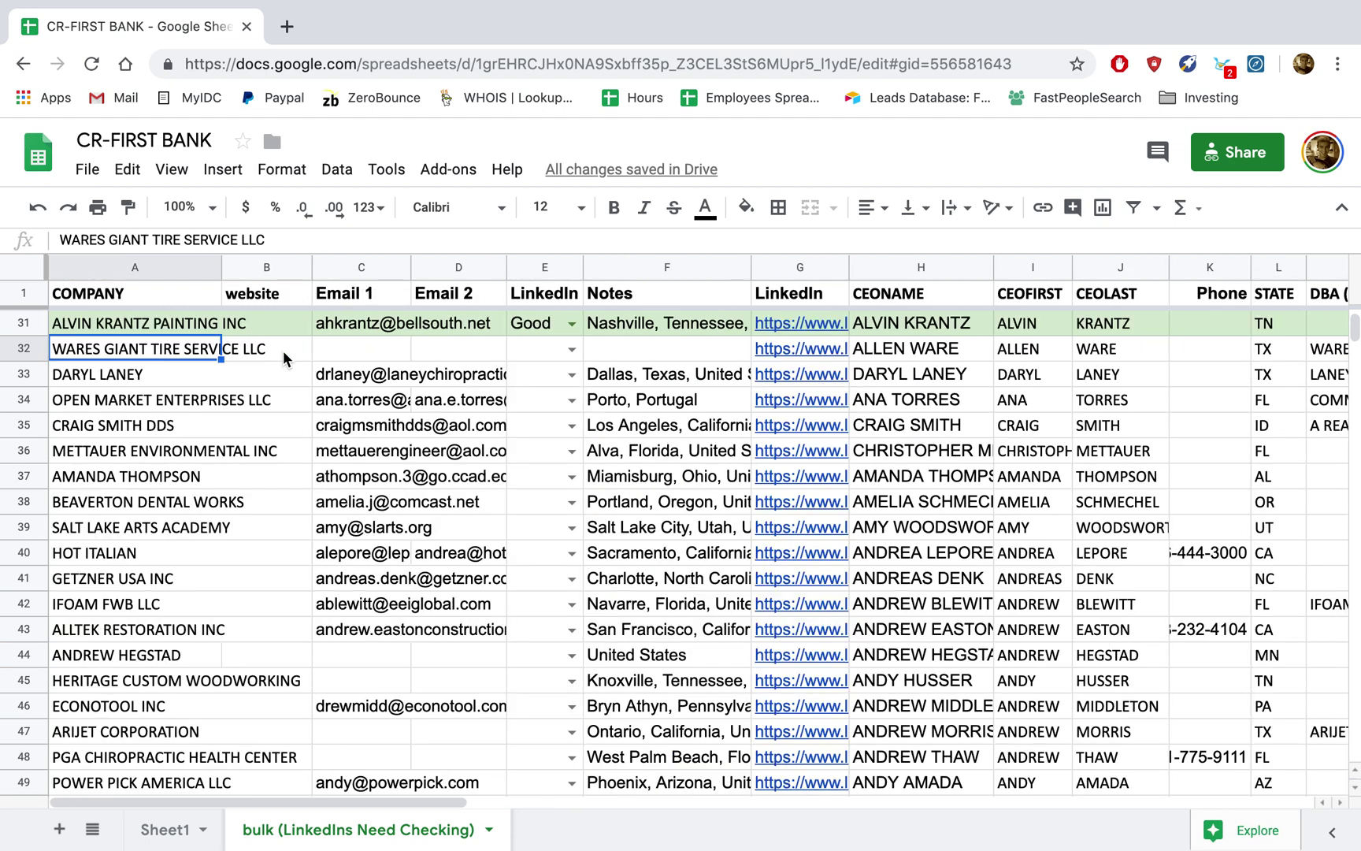
left_click(897, 351)
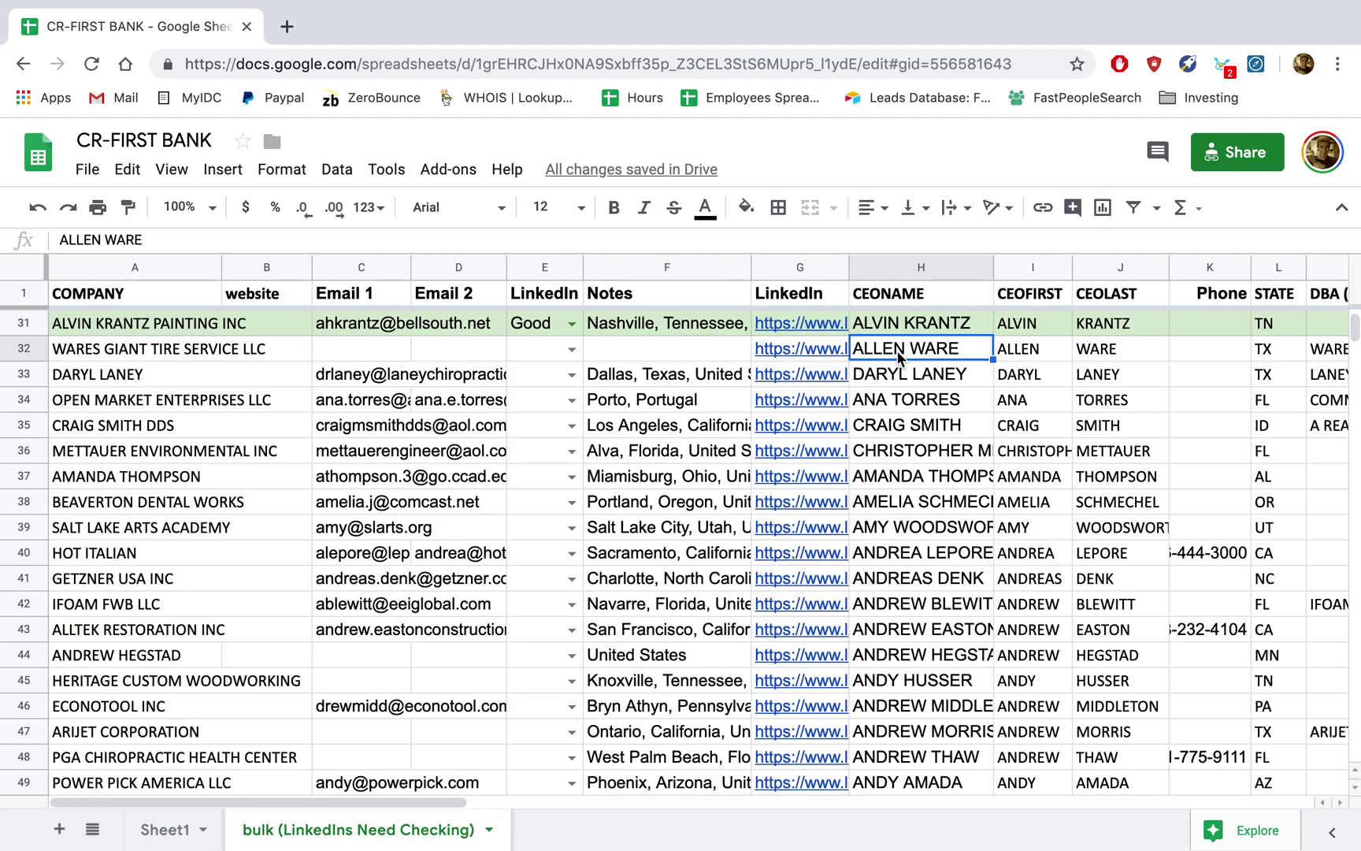
left_click(1273, 349)
left_click(812, 351)
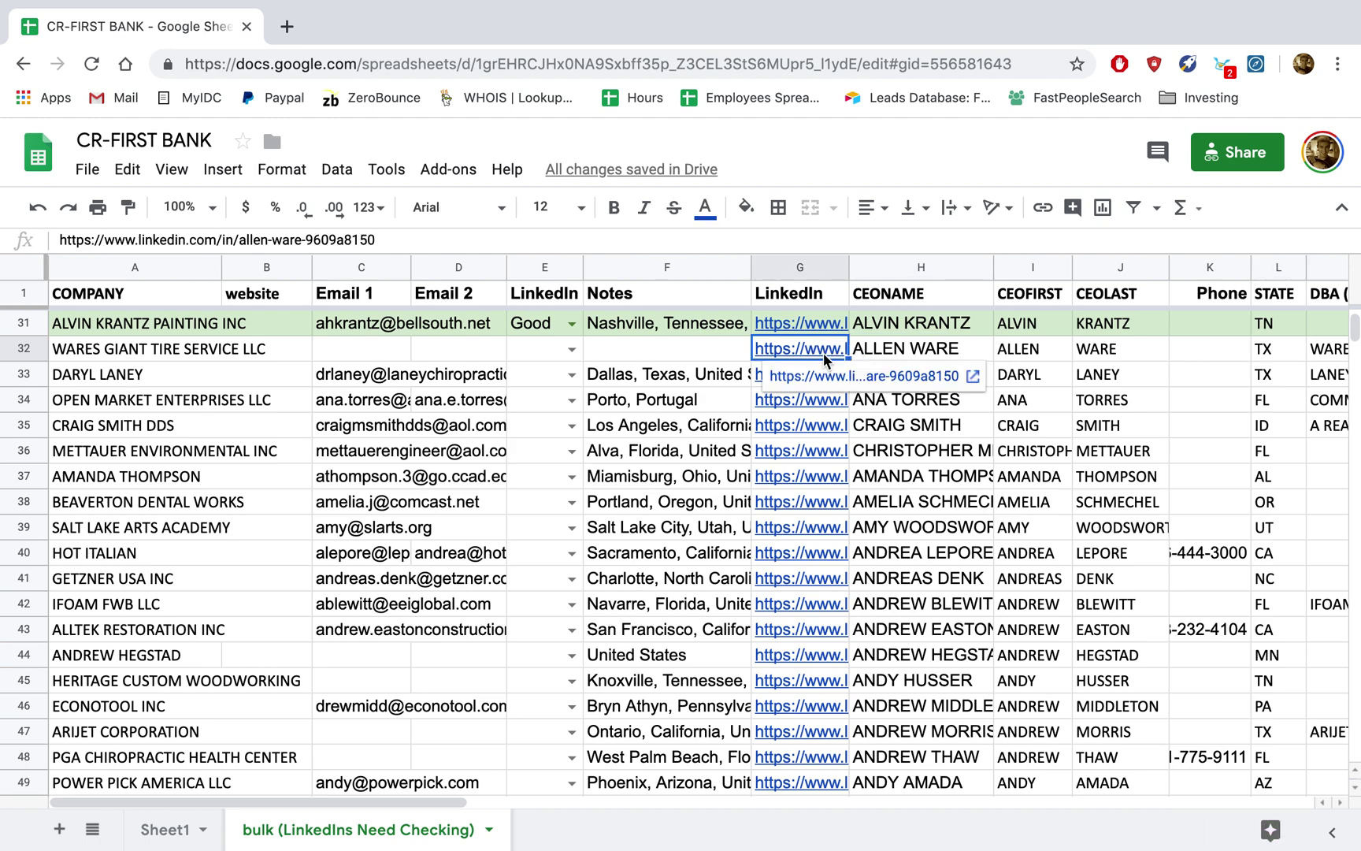
left_click(820, 375)
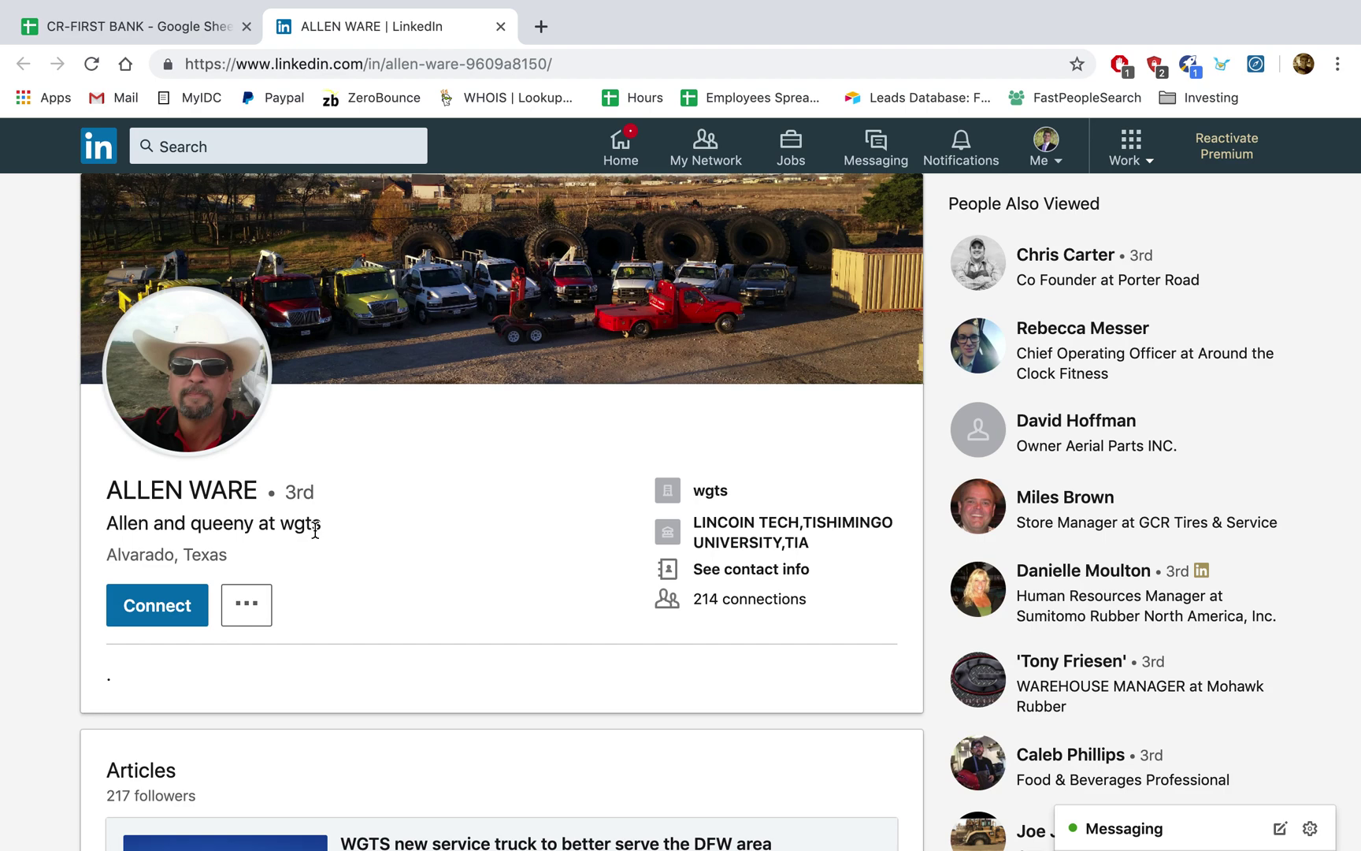
Scroll to the profile's Experience section: Small Business Owner at Wares Giant Tire Service since 1979
scroll(330, 542, "down", 5)
scroll(332, 550, "down", 5)
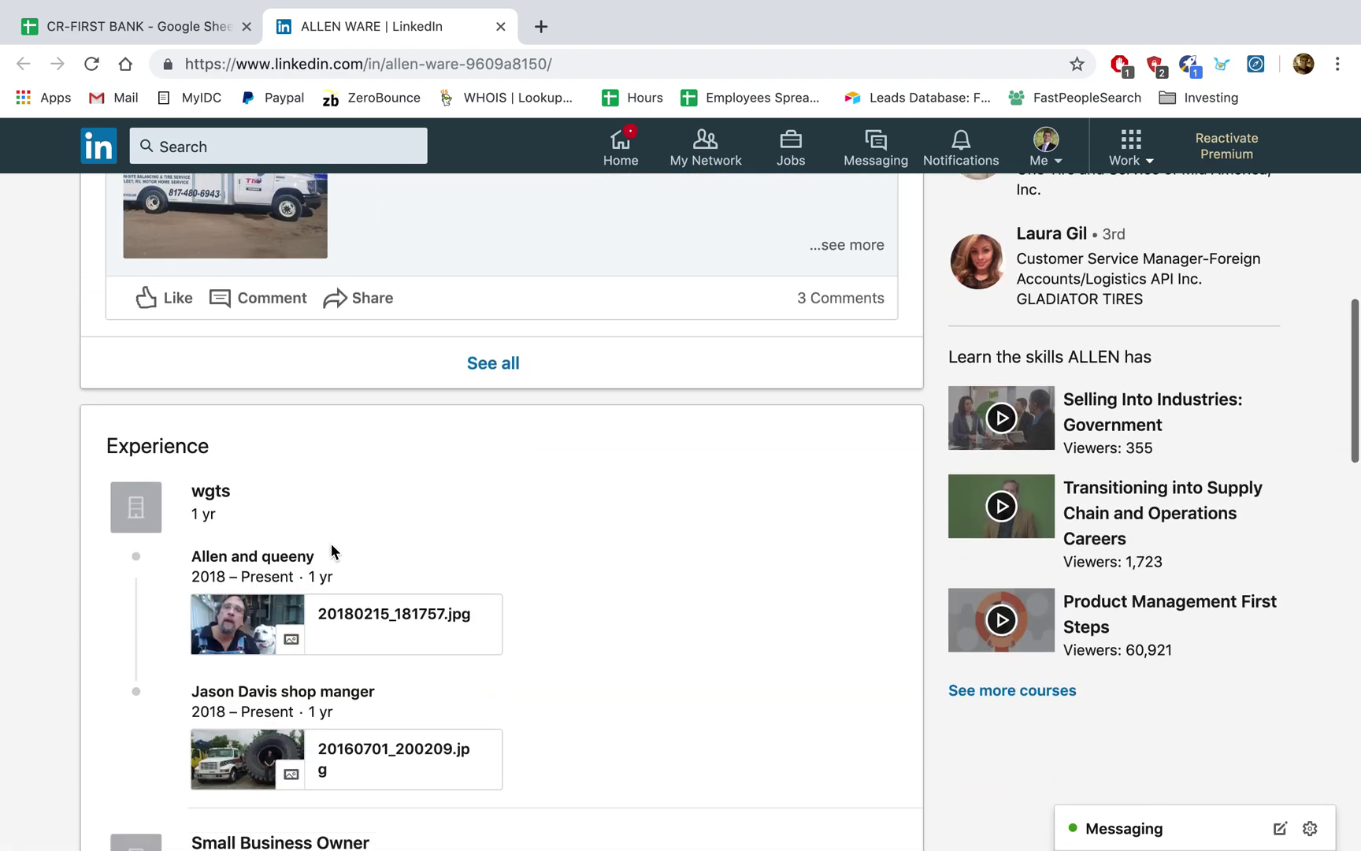
scroll(251, 494, "down", 2)
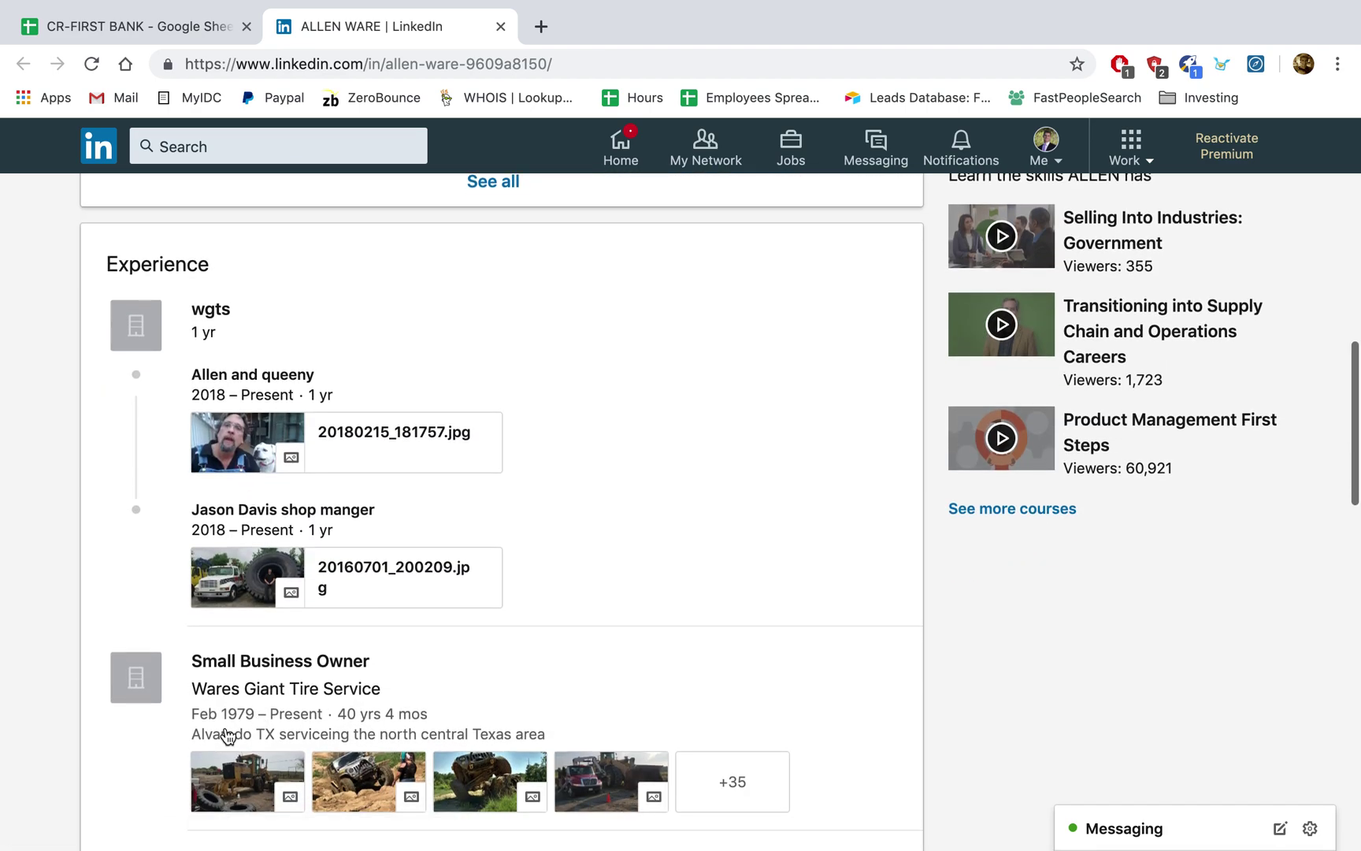
scroll(534, 637, "down", 1)
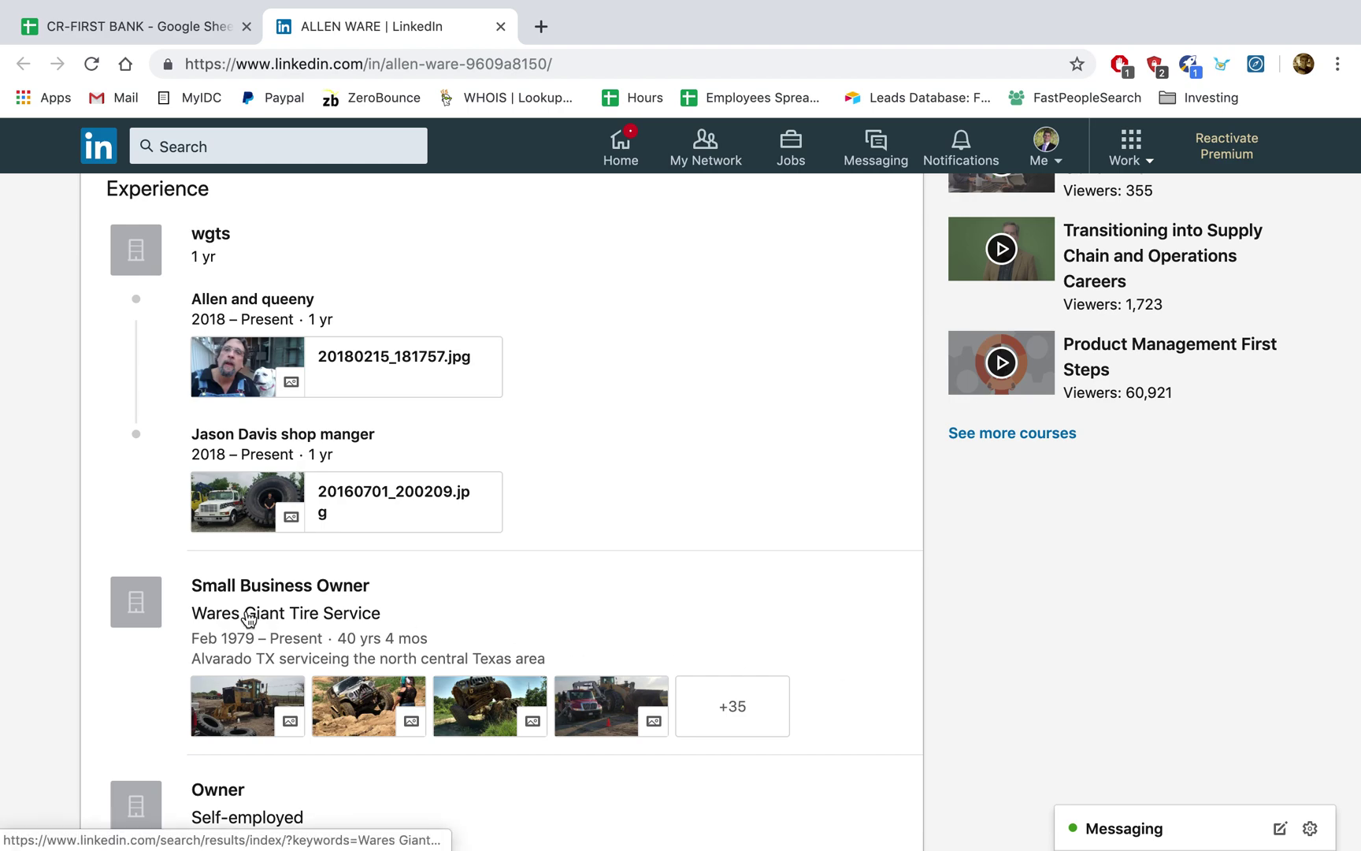
scroll(611, 590, "up", 10)
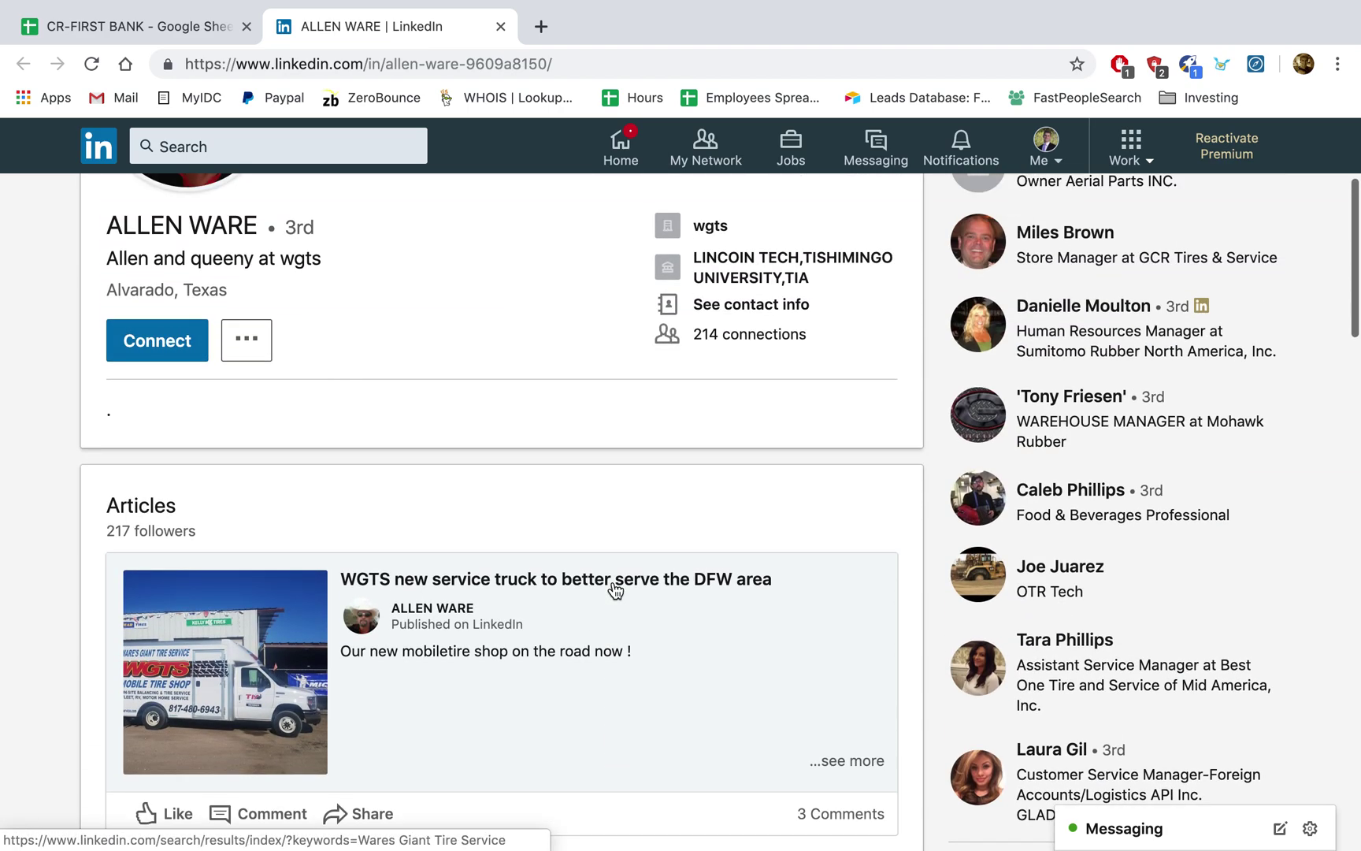
scroll(614, 591, "up", 4)
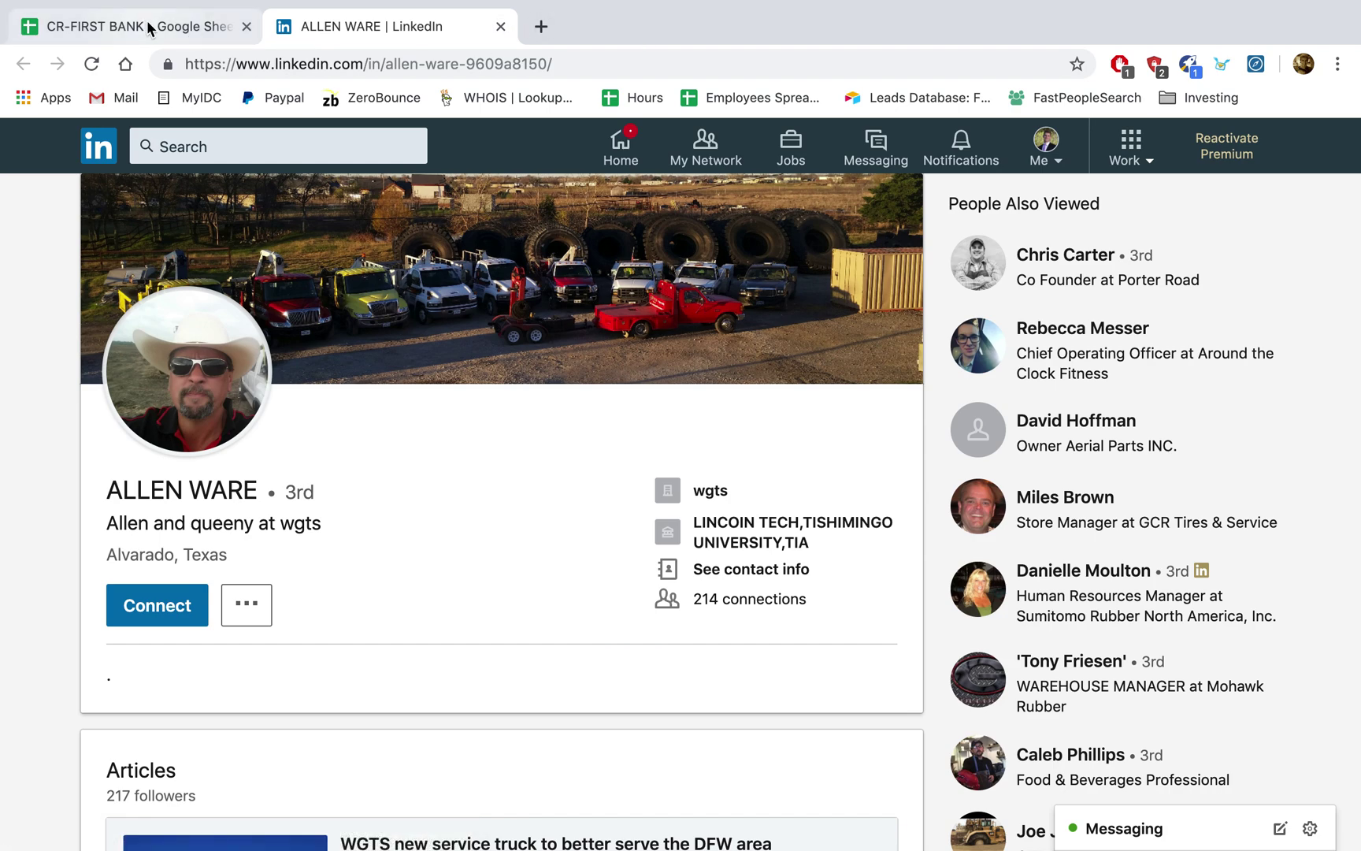
Set row 32's LinkedIn status in E32 to Good
left_click(148, 29)
left_click(571, 348)
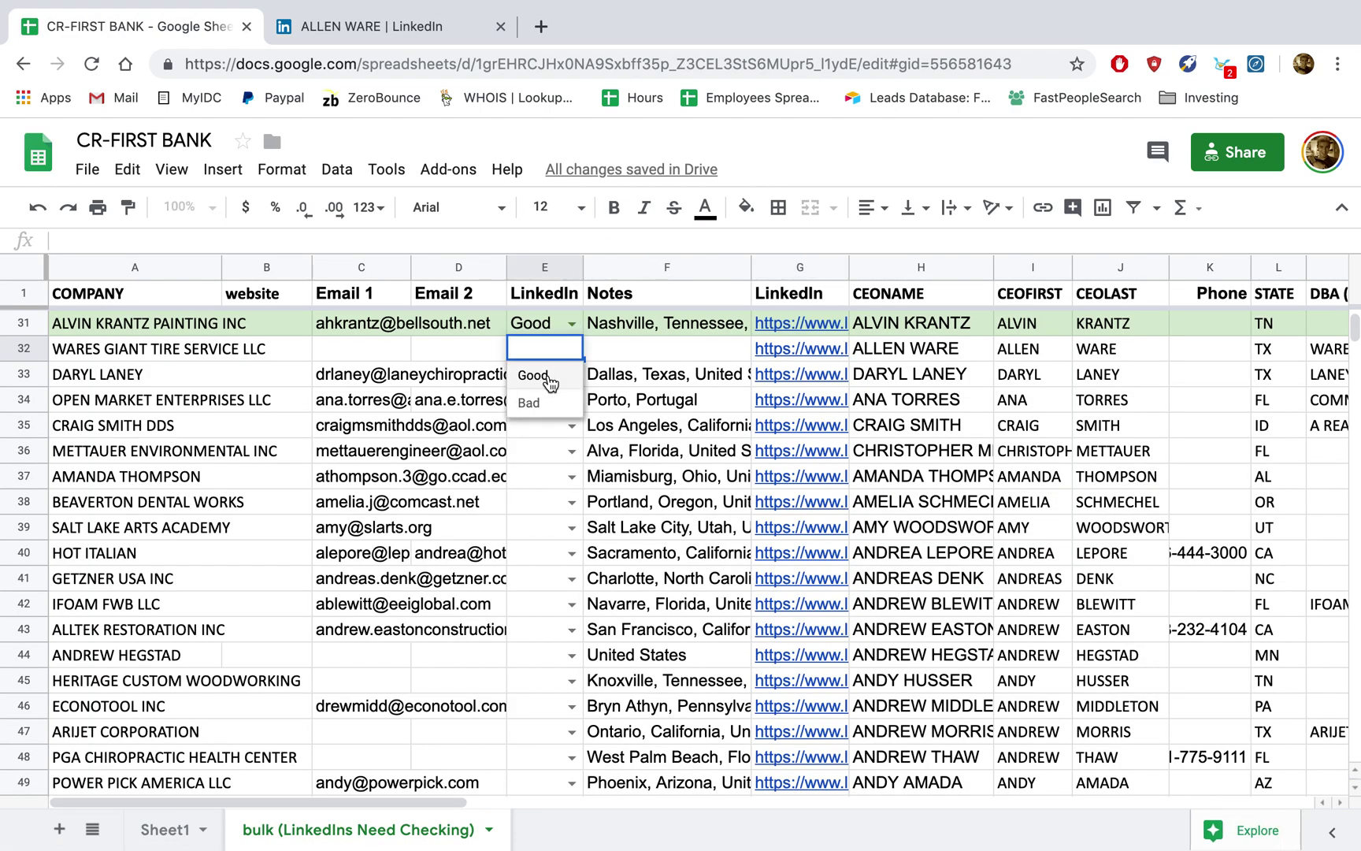
left_click(547, 378)
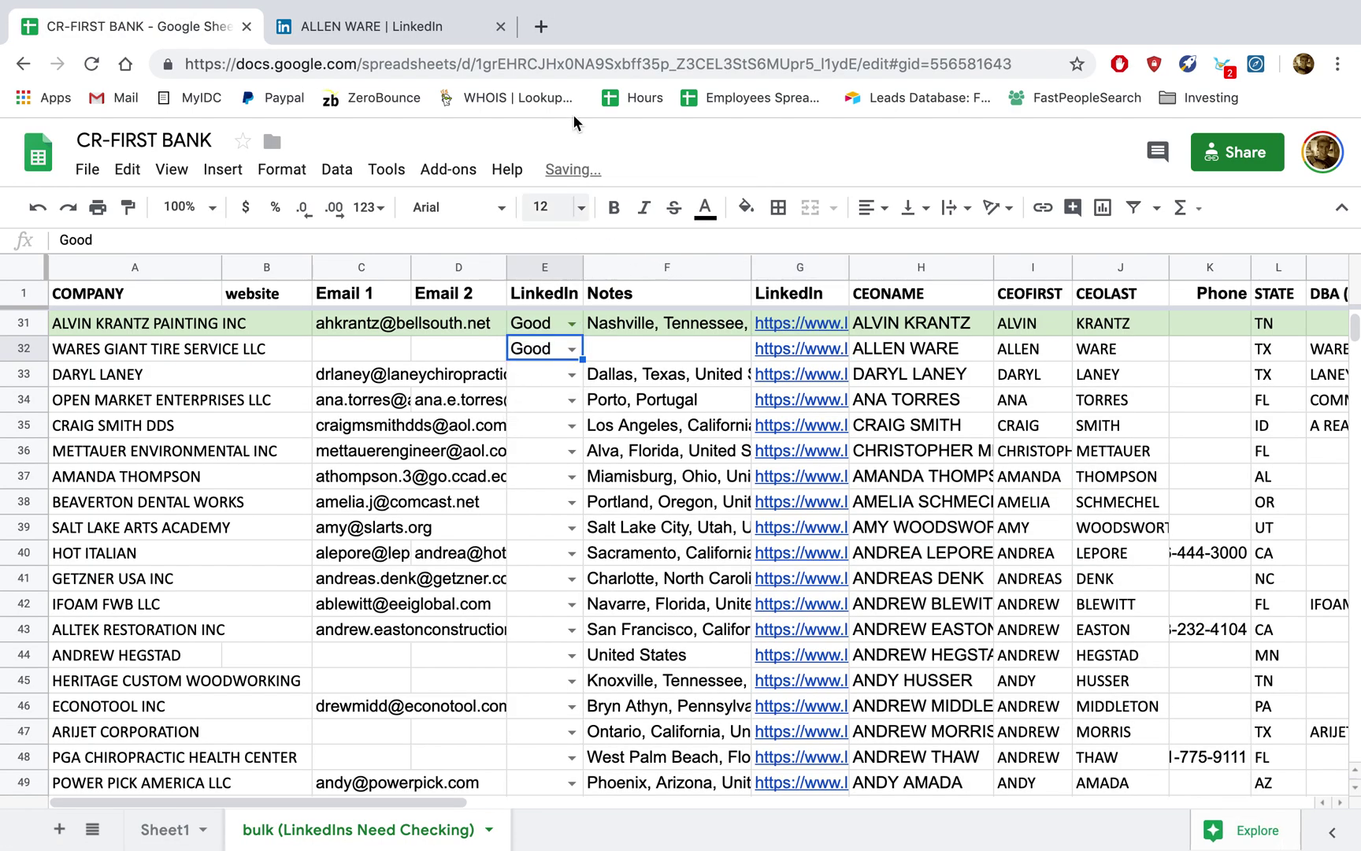
Check the tire-shop CEO's contact info and RocketReach, which finds no emails, then close the profile tab
left_click(390, 39)
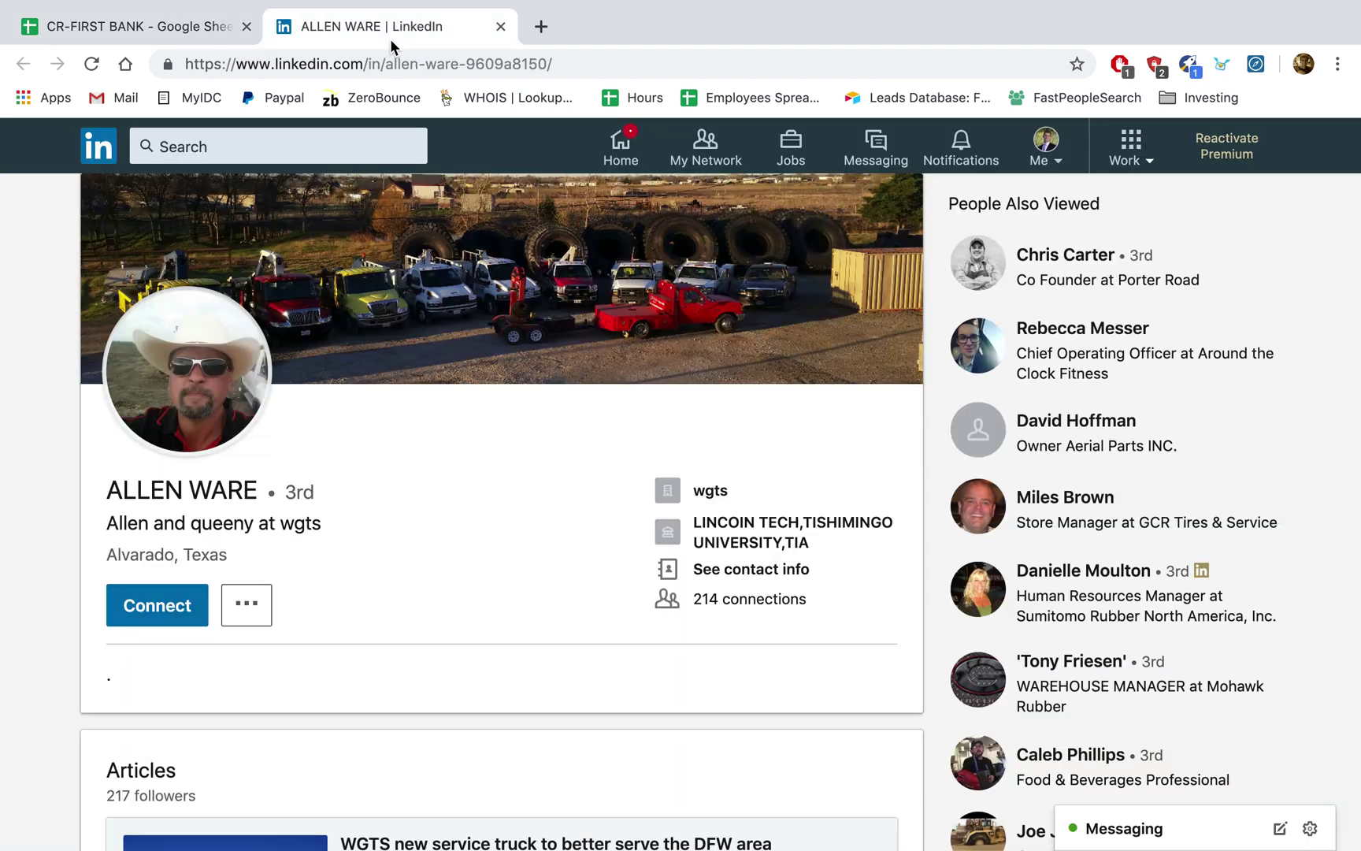
left_click(776, 569)
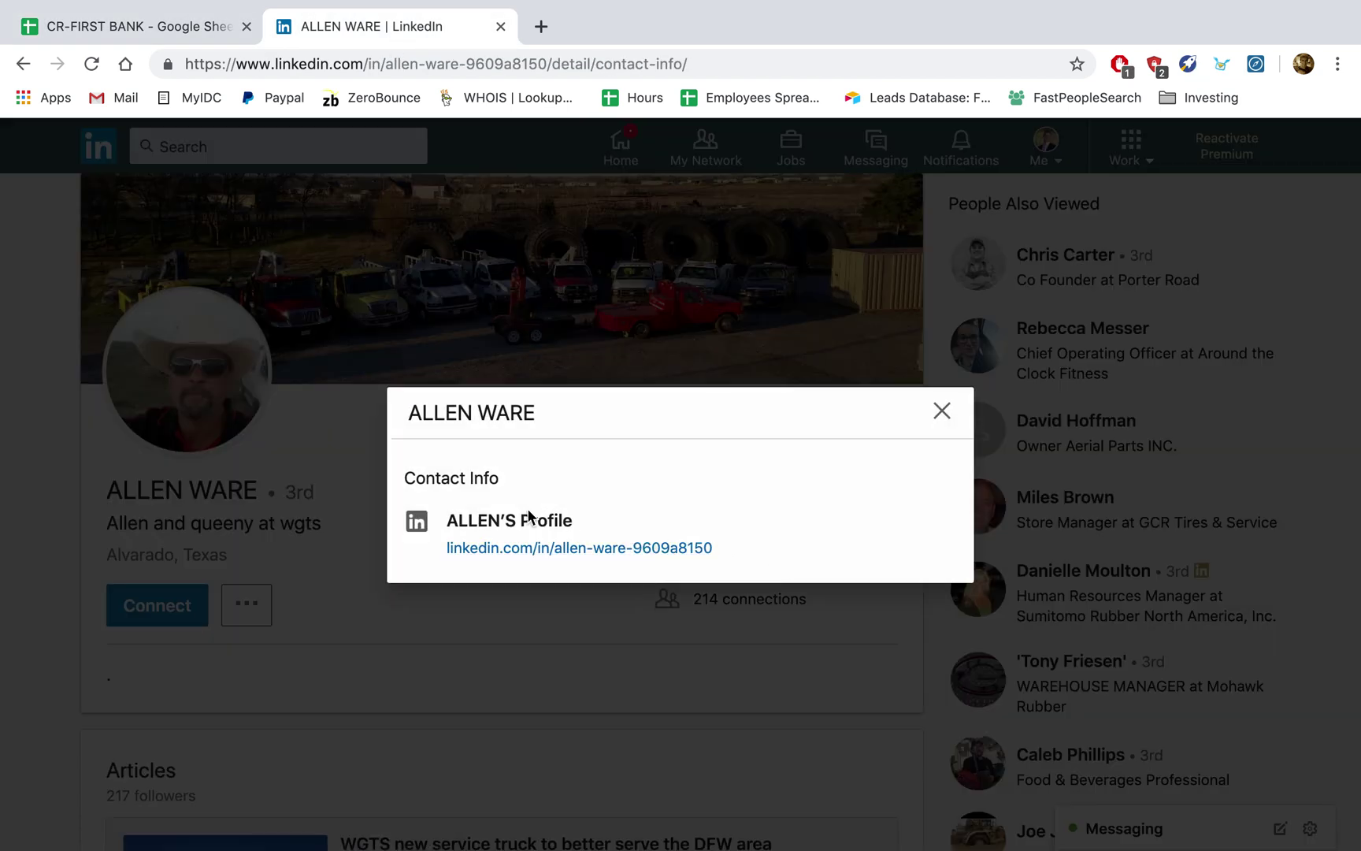
left_click(857, 303)
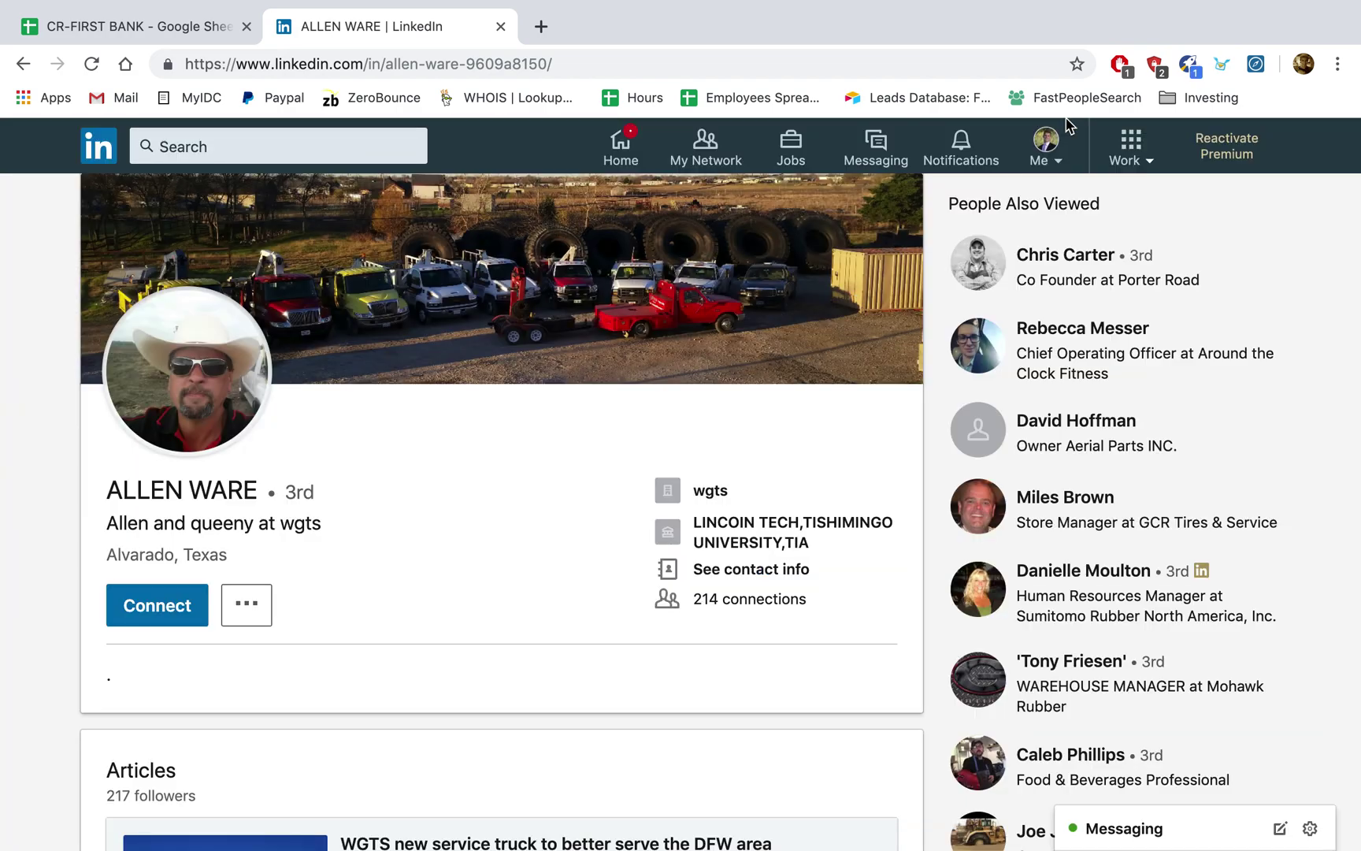
left_click(1189, 66)
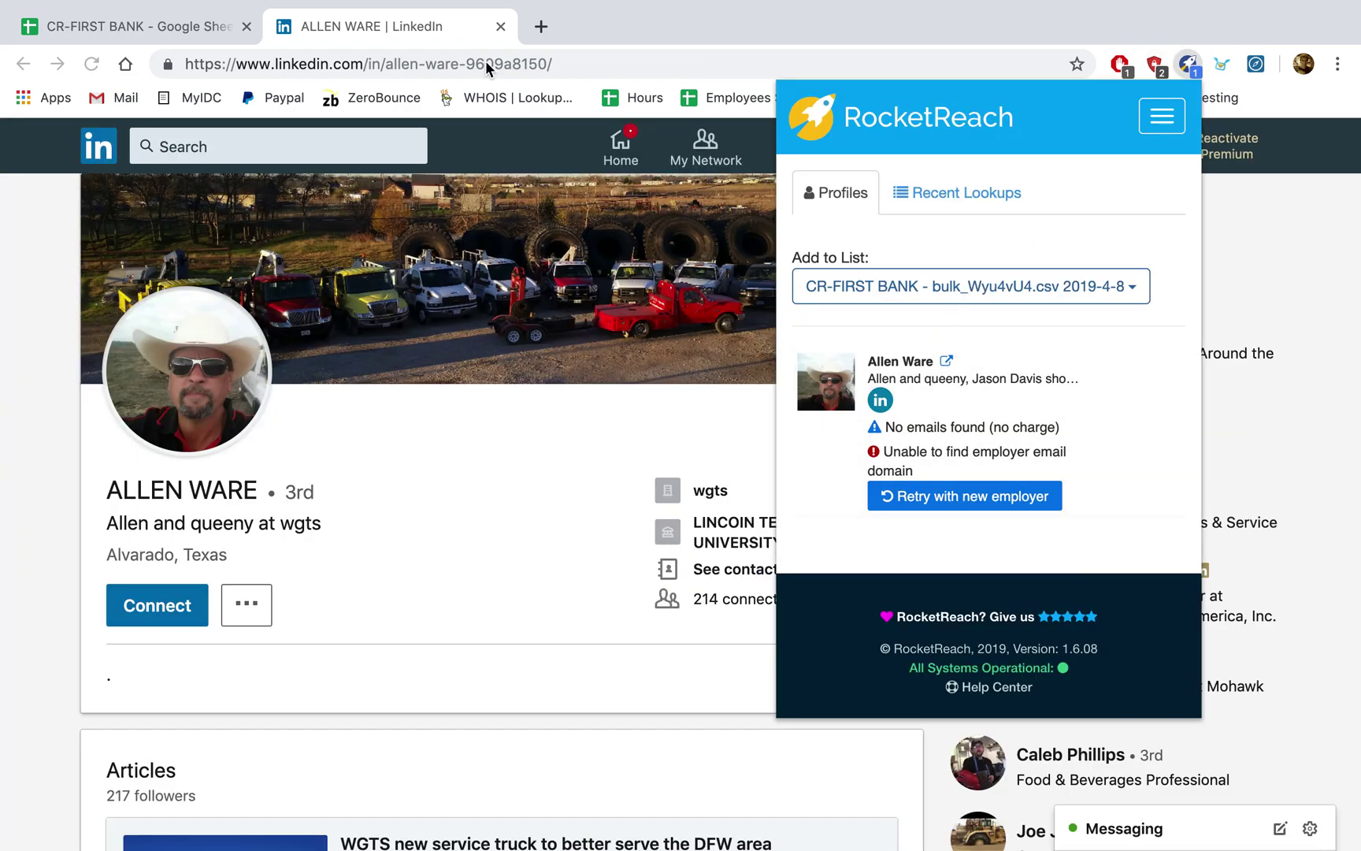
left_click(501, 26)
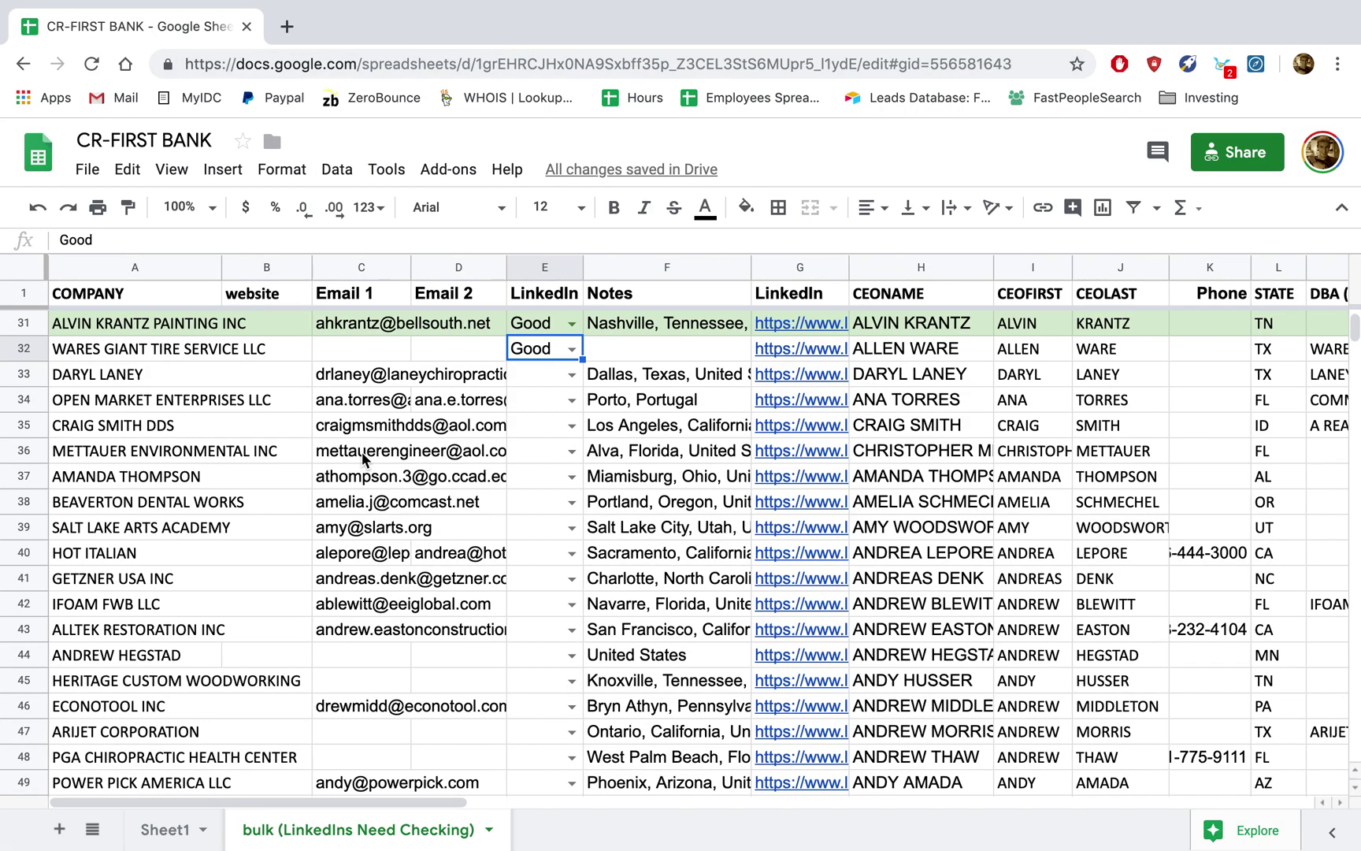
left_click(26, 326)
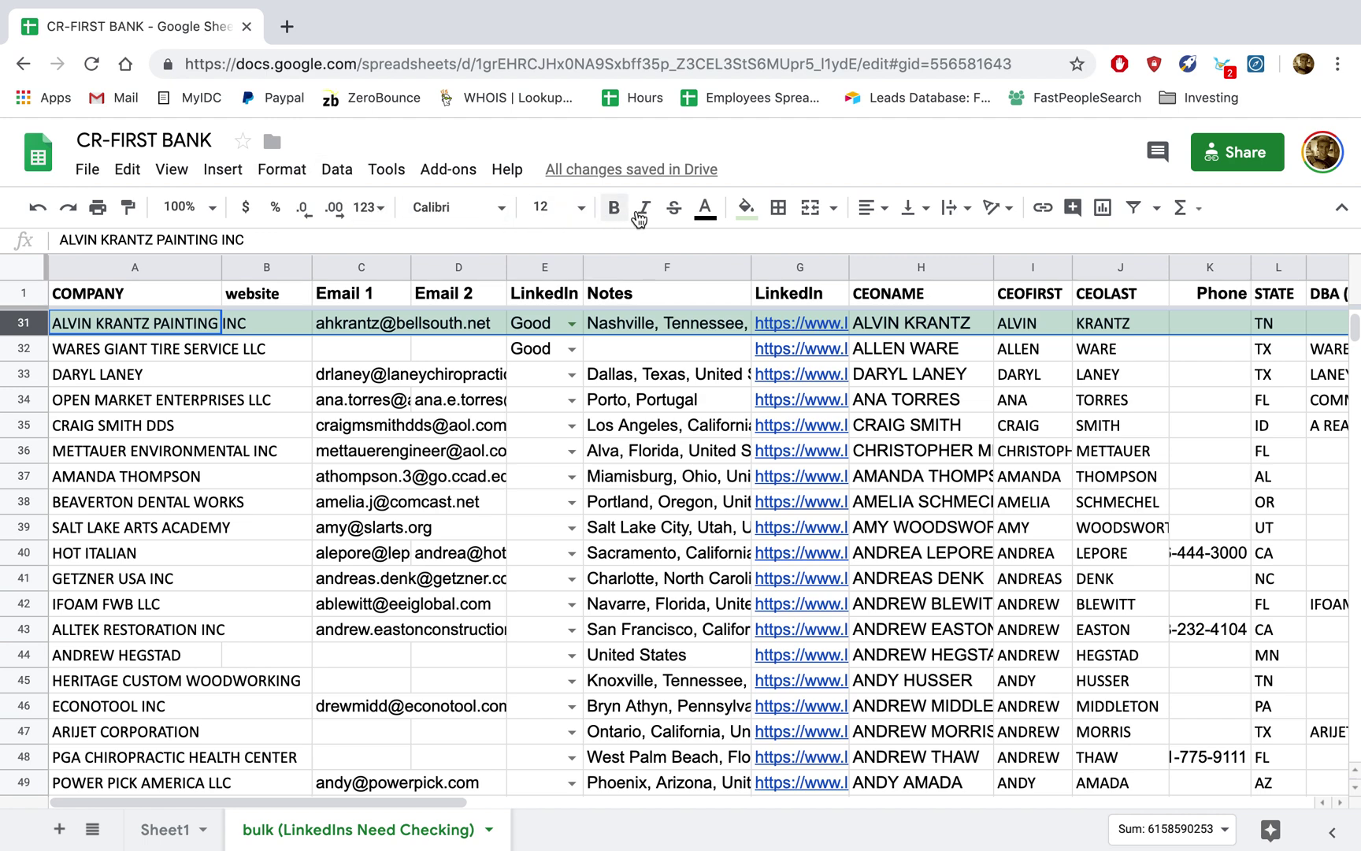
Paint row 32 with row 31's green fill, then review row 33's CEO, company and DBA name
left_click(22, 349)
left_click(108, 378)
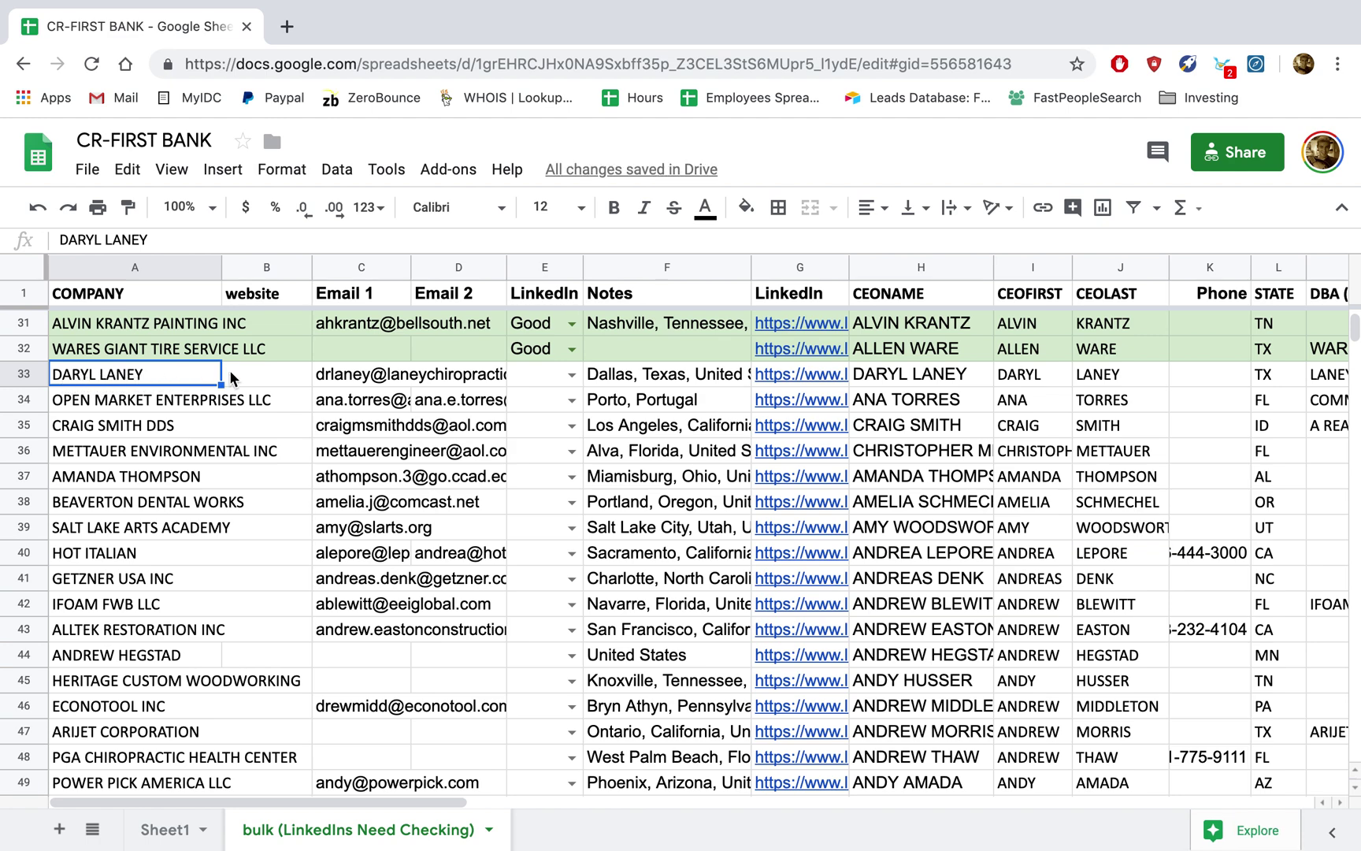
left_click(925, 377)
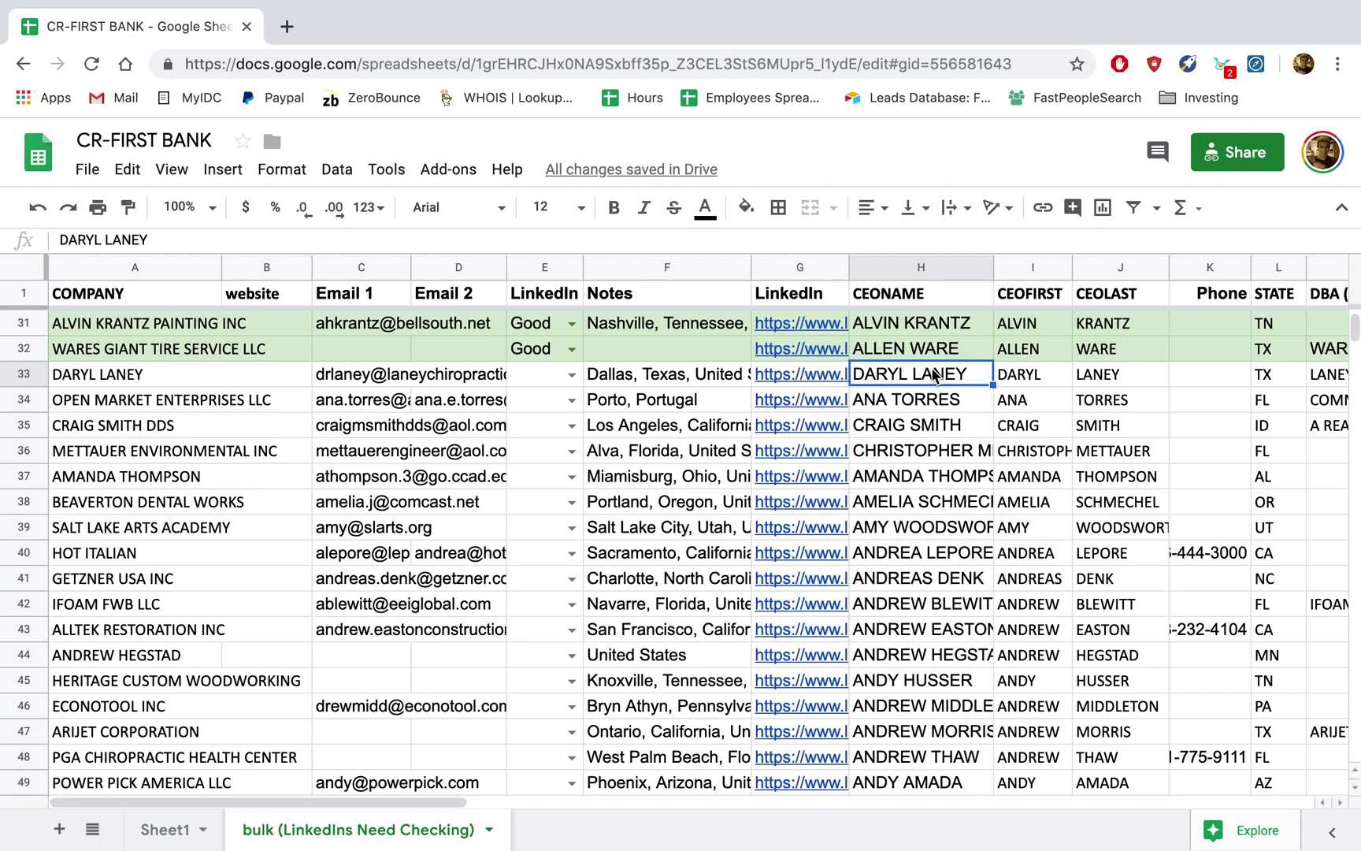
left_click(122, 377)
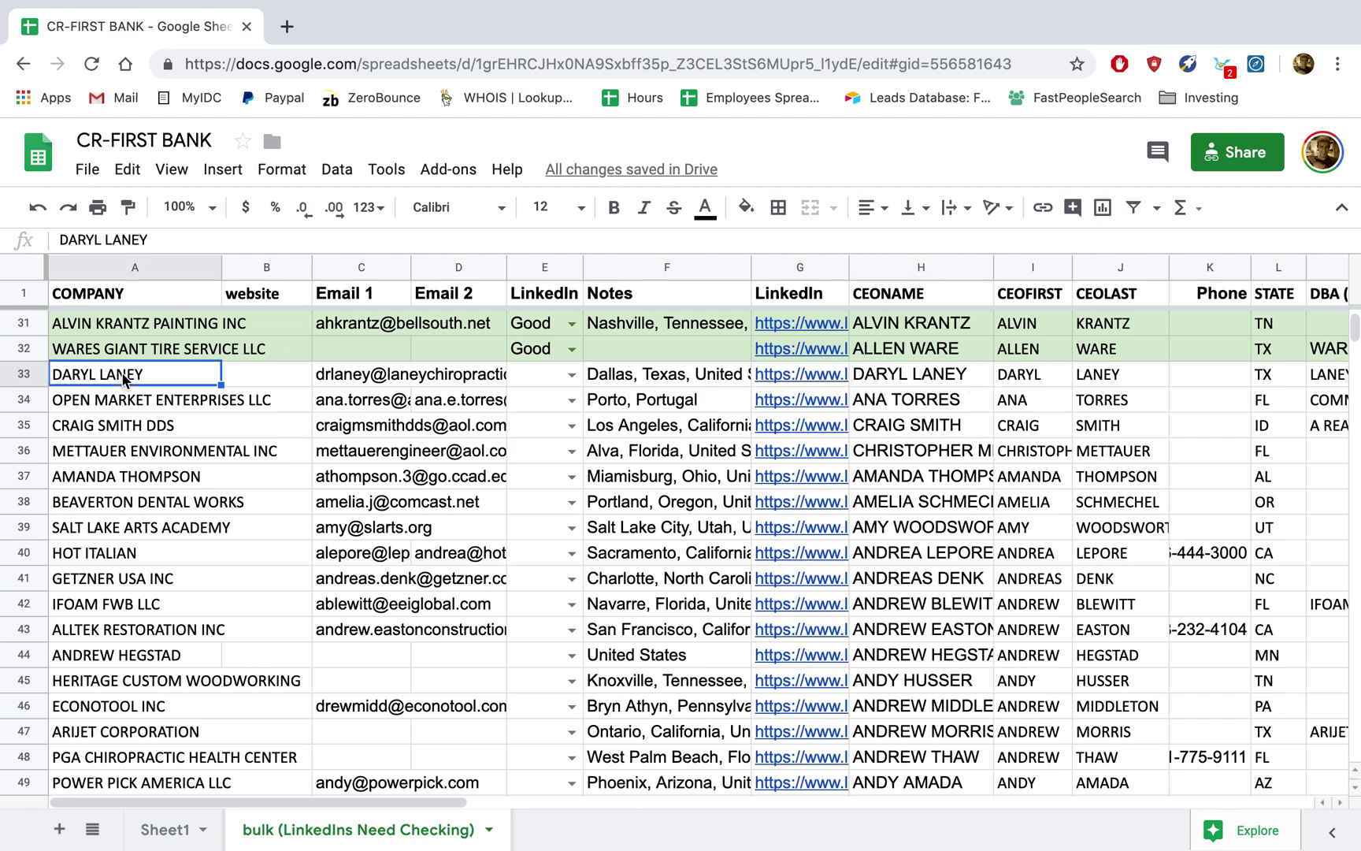
left_click(1319, 384)
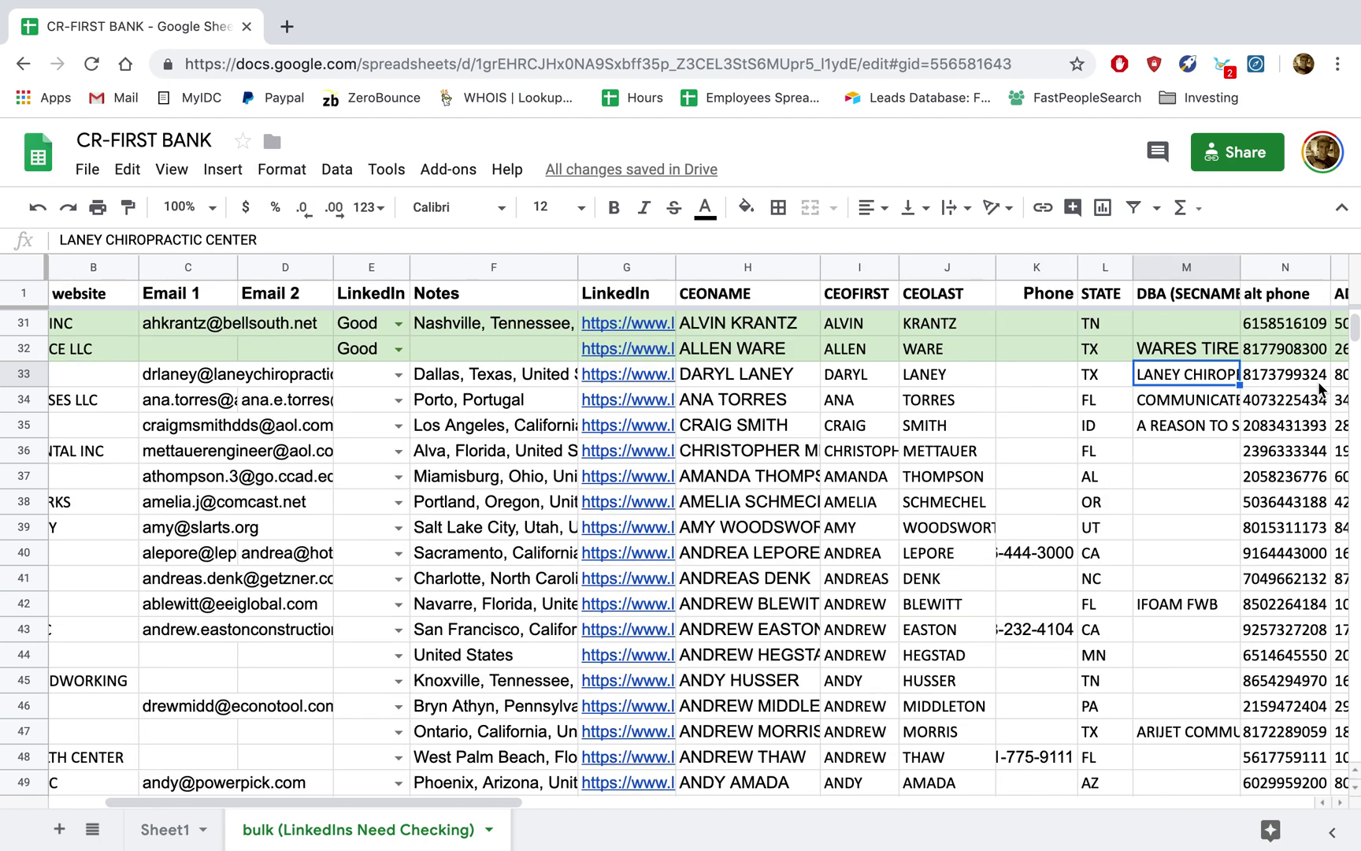
Widen the DBA (SECNAME) column to show full names and select row 33's LinkedIn link
left_click_drag(1238, 269, 1238, 269)
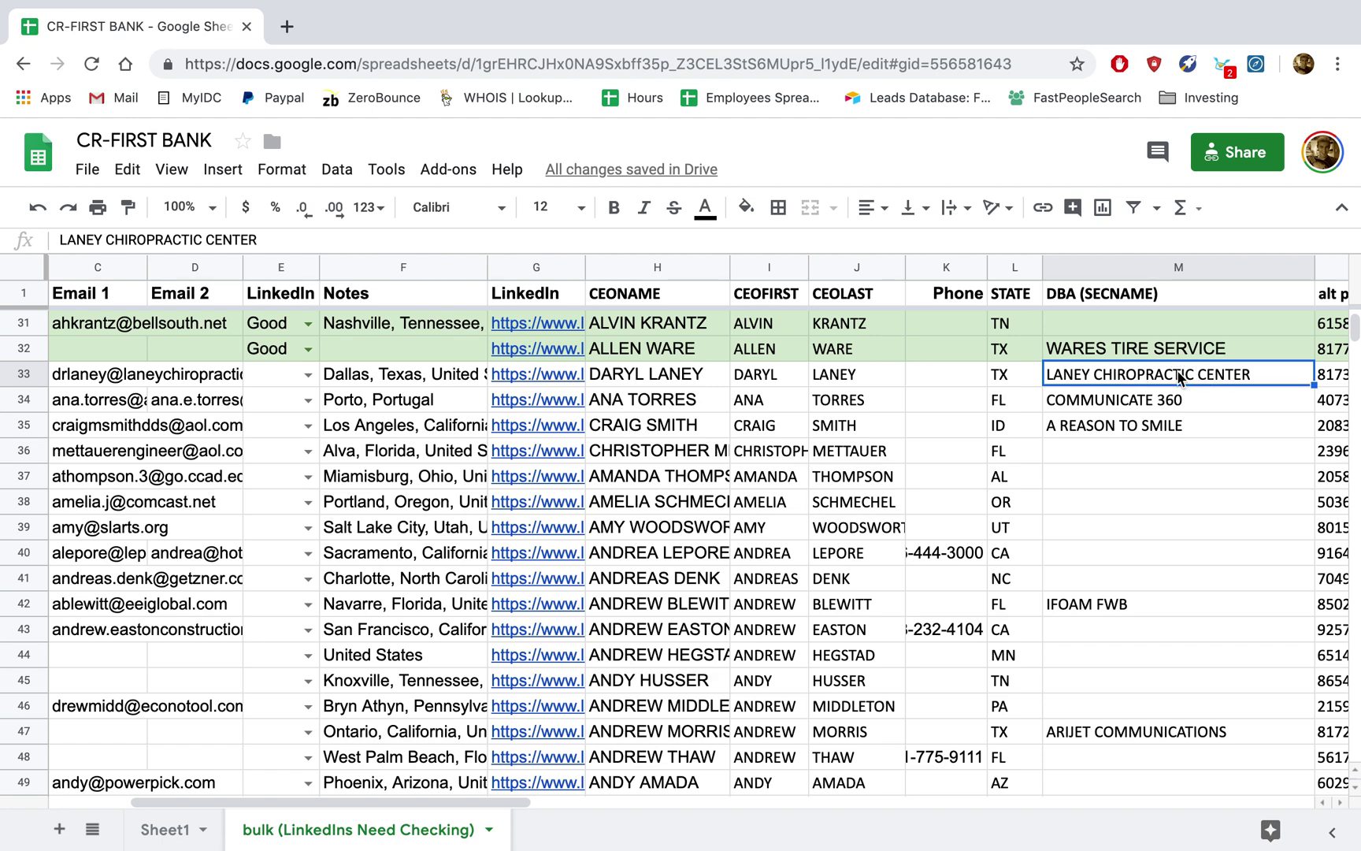
scroll(1179, 376, "left", 5)
key("Left")
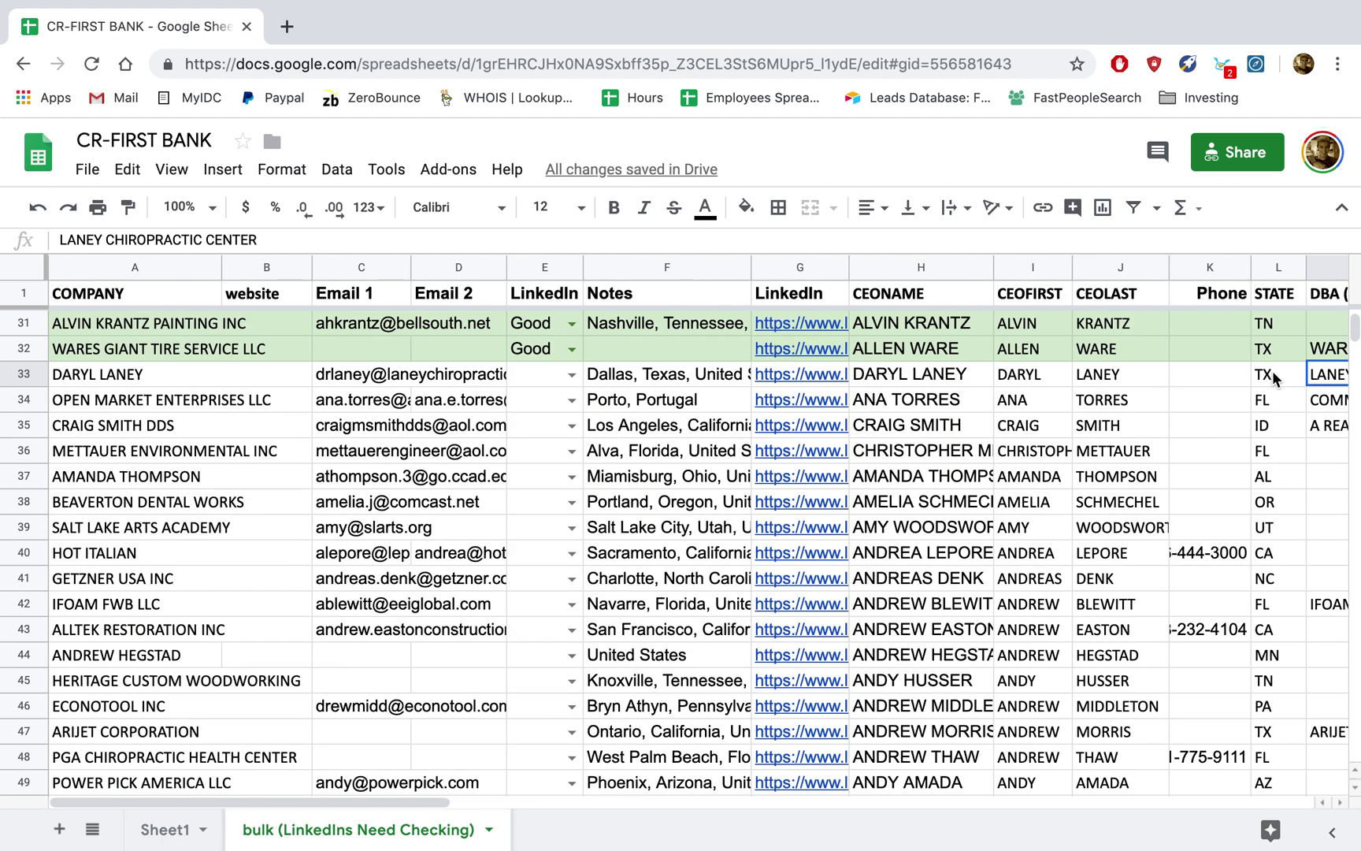
left_click(801, 376)
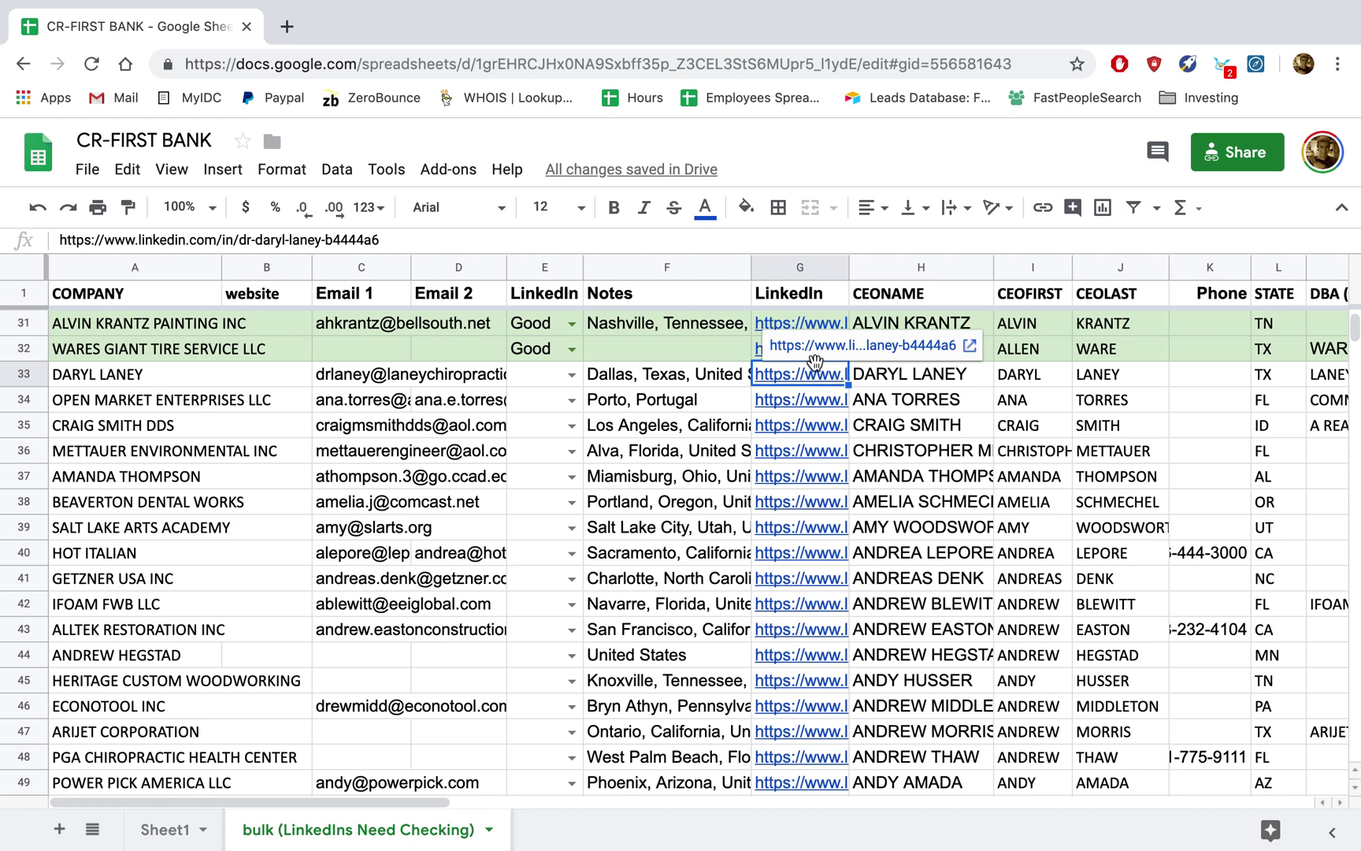
Open row 33's CEO LinkedIn profile from G33 and scroll through its Laney Chiropractic experience
left_click(179, 384)
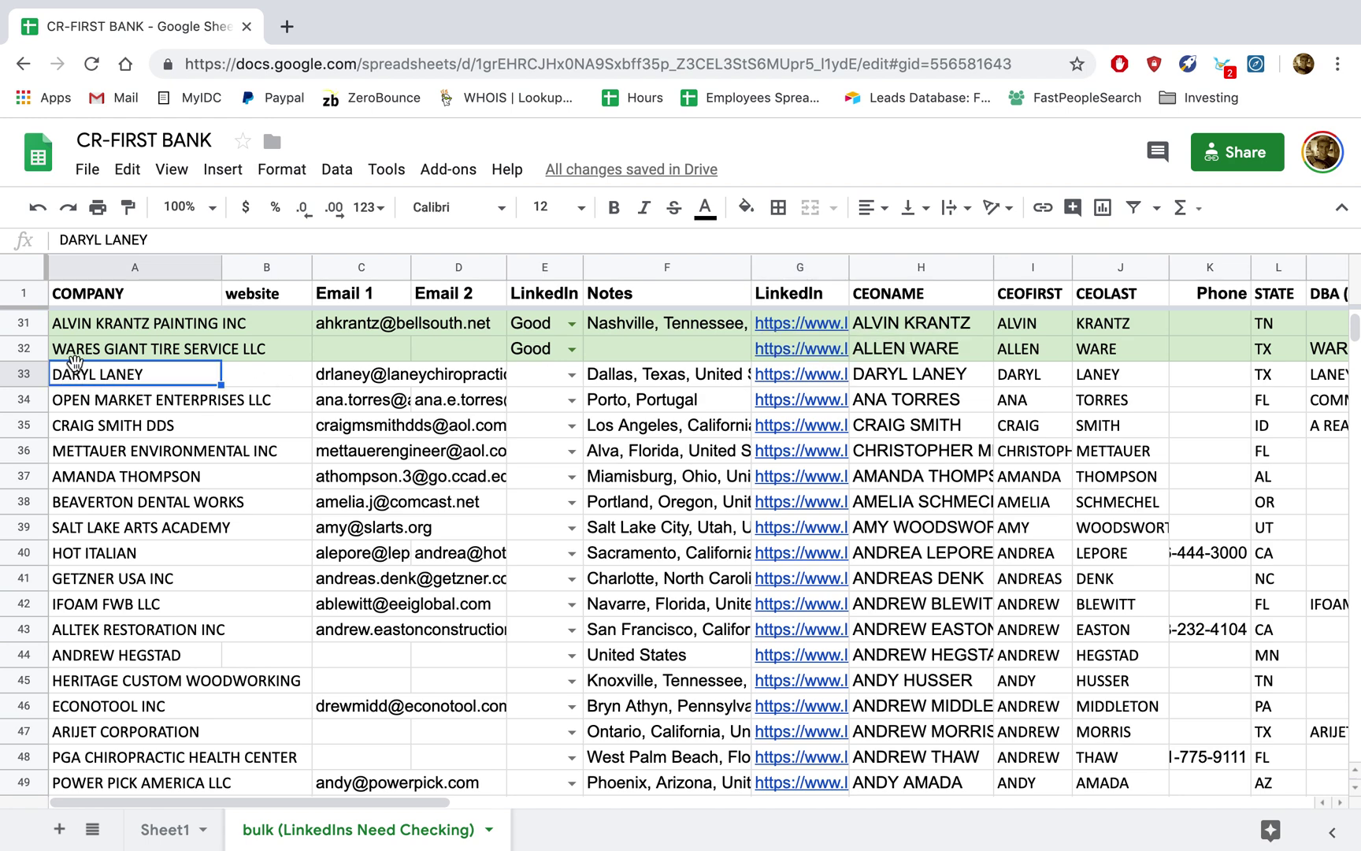
left_click(1319, 378)
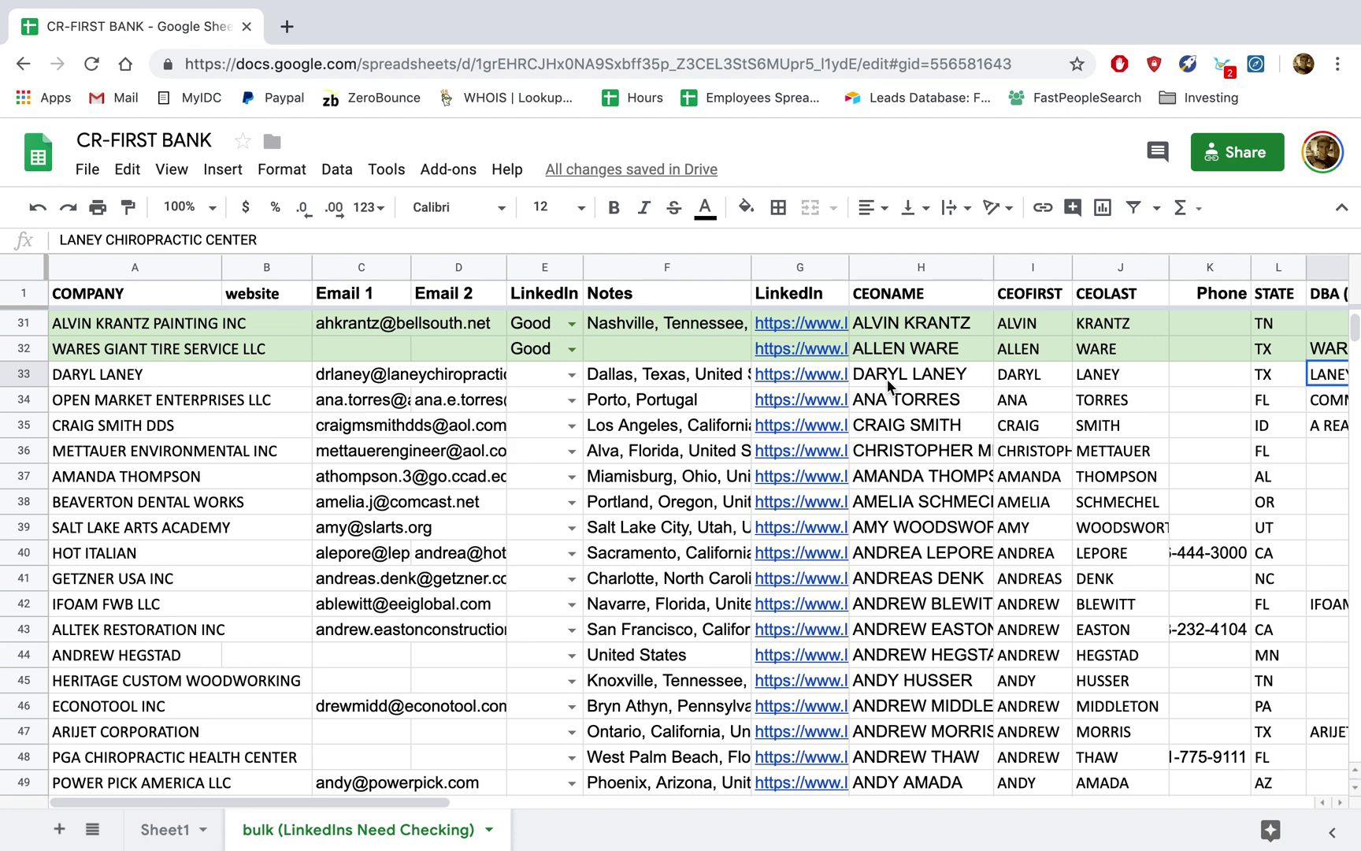
left_click(838, 377)
left_click(874, 348)
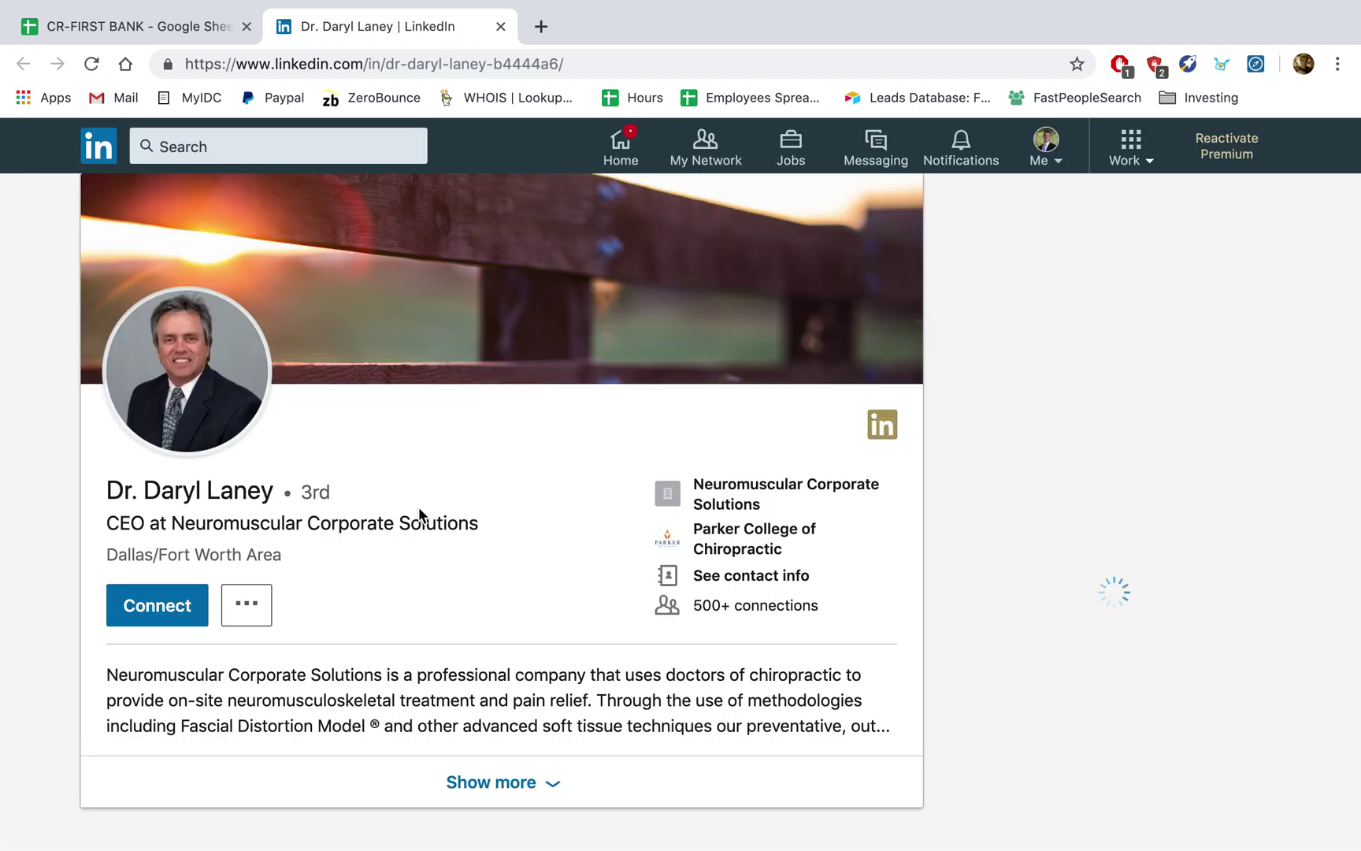
scroll(419, 506, "down", 1)
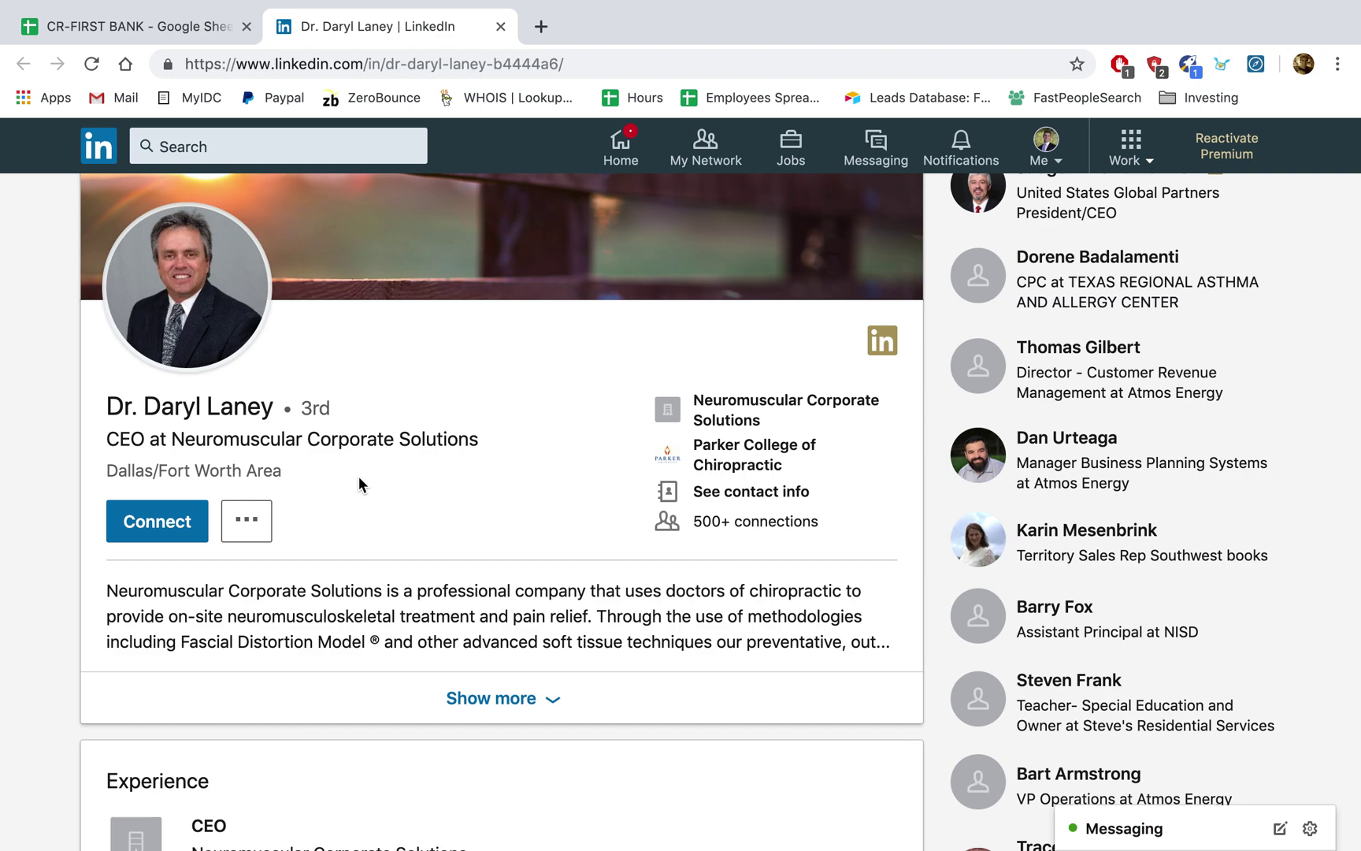
scroll(358, 475, "down", 6)
scroll(358, 475, "down", 1)
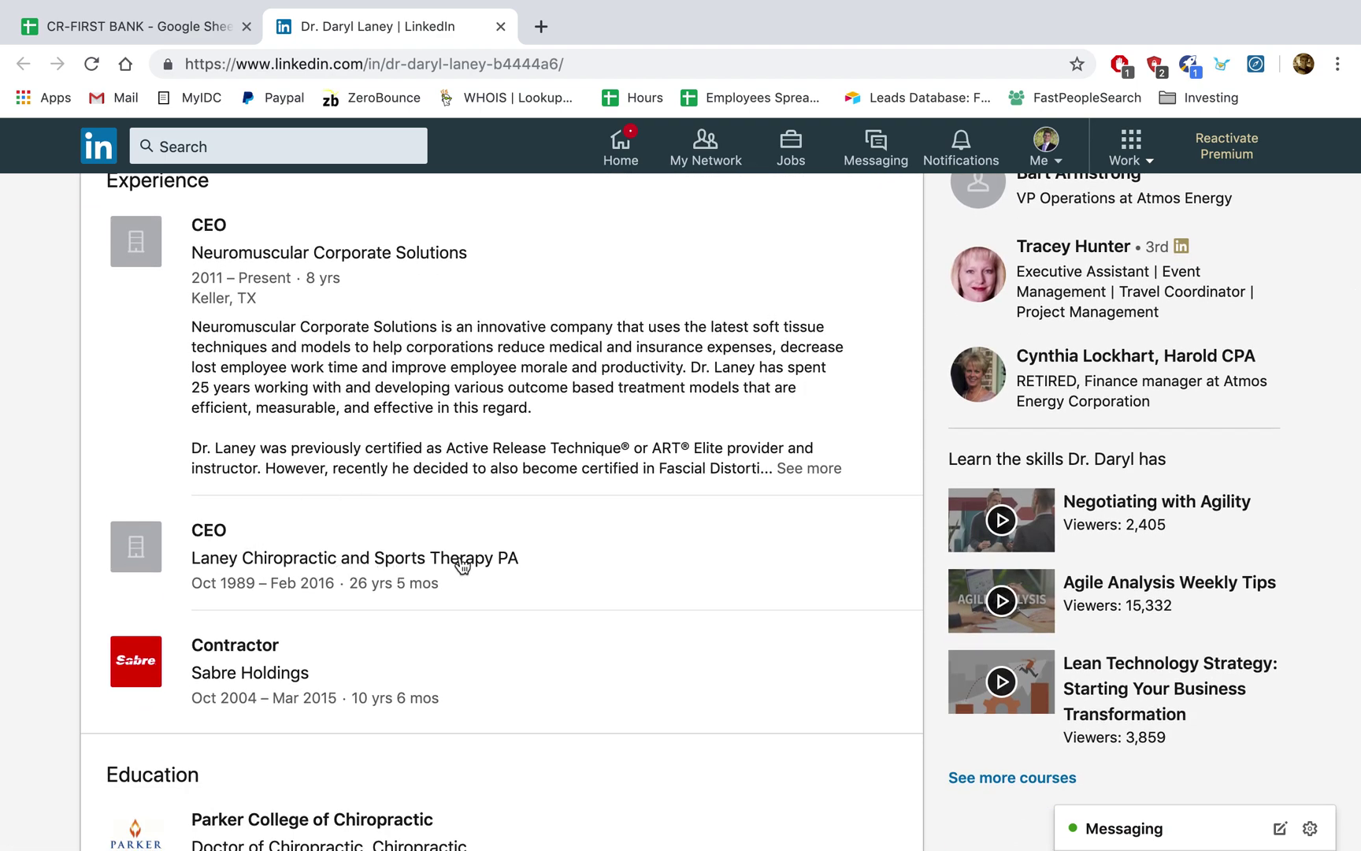
scroll(330, 591, "up", 8)
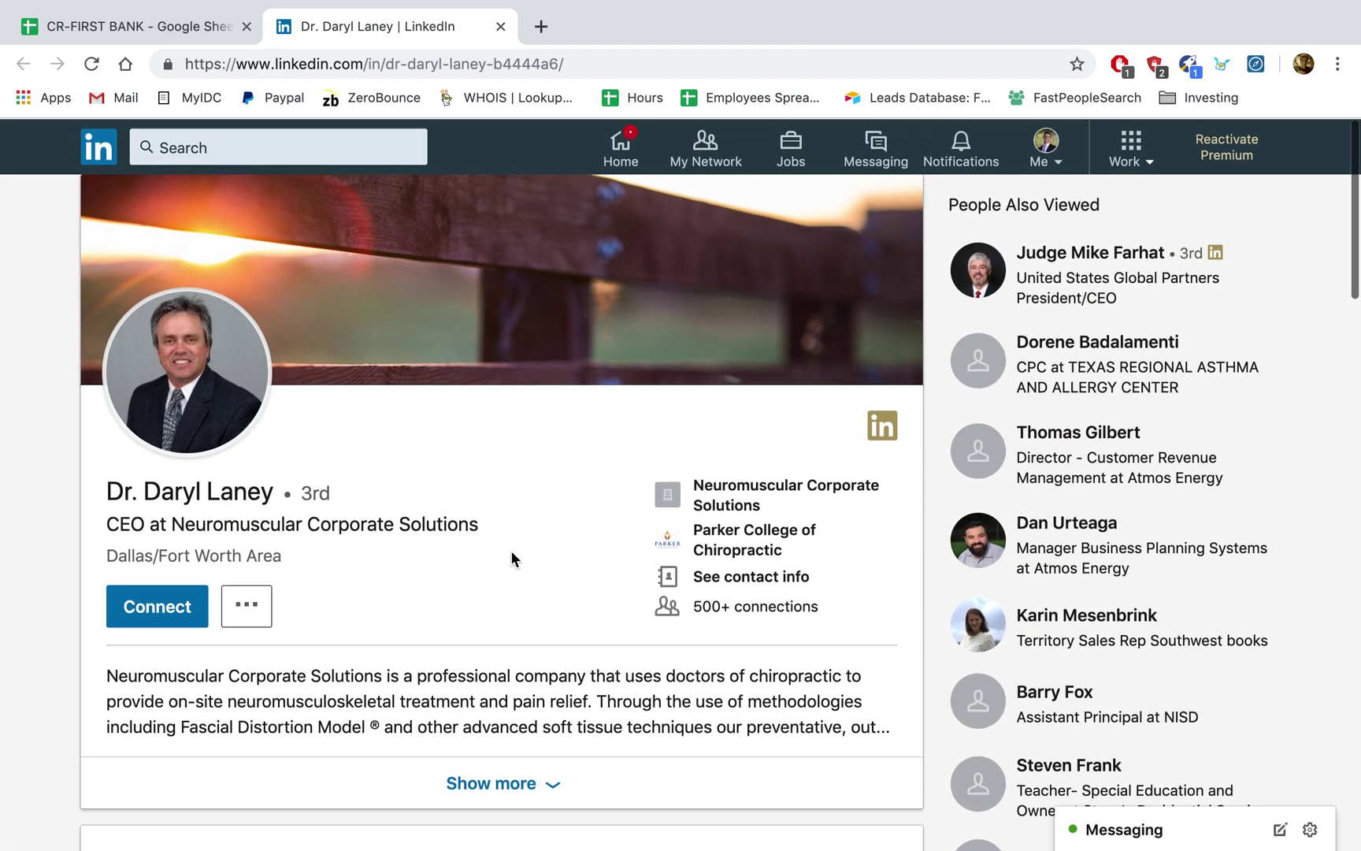
left_click(142, 29)
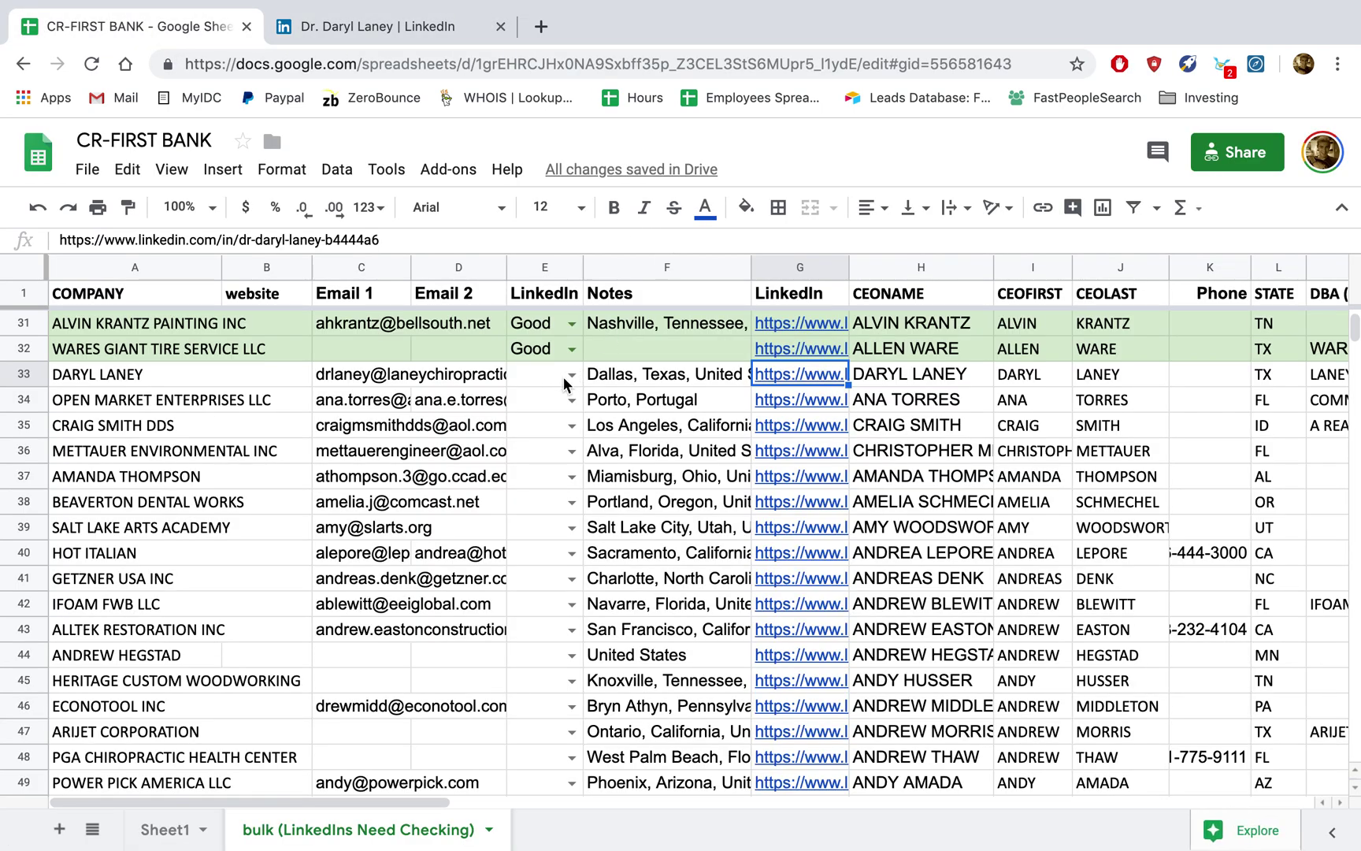
Set row 33's LinkedIn status to Good and copy its Email 1 address from C33
left_click(571, 374)
left_click(526, 397)
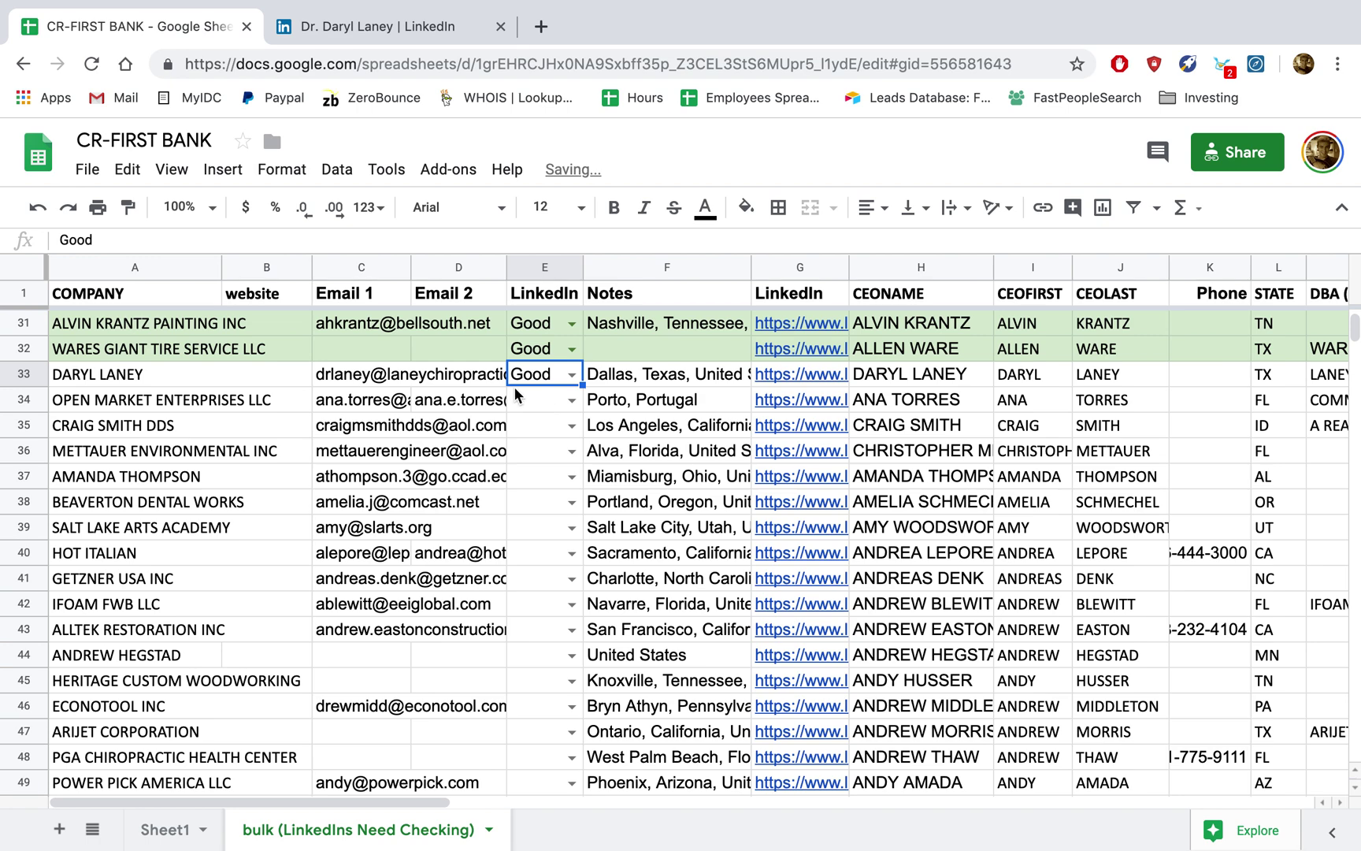
left_click(383, 381)
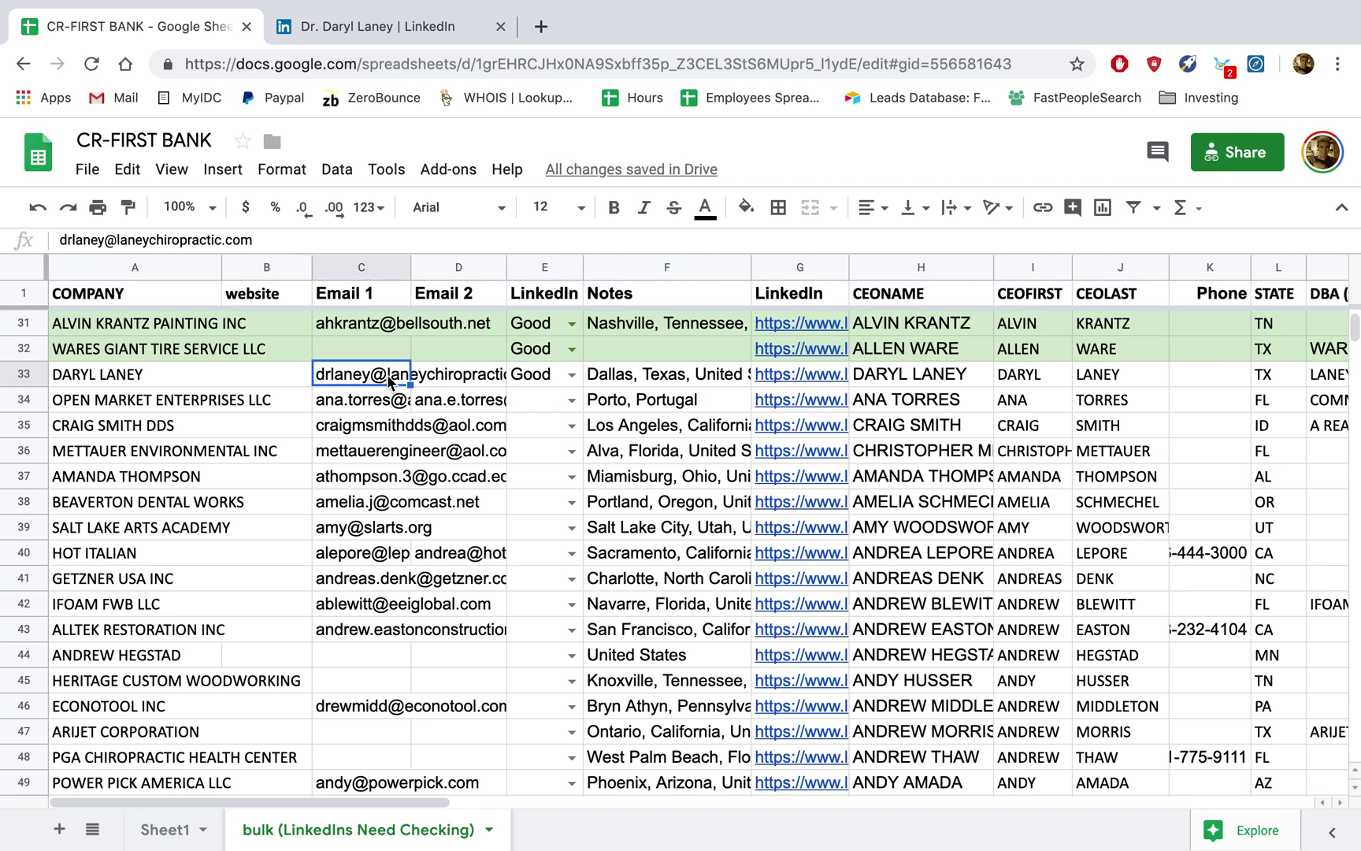
key("super+c")
Validate row 33's email in ZeroBounce, which returns Valid, then go back to the CEO's LinkedIn profile
key("ctrl+Right")
left_click_drag(831, 638, 622, 638)
key("super+v")
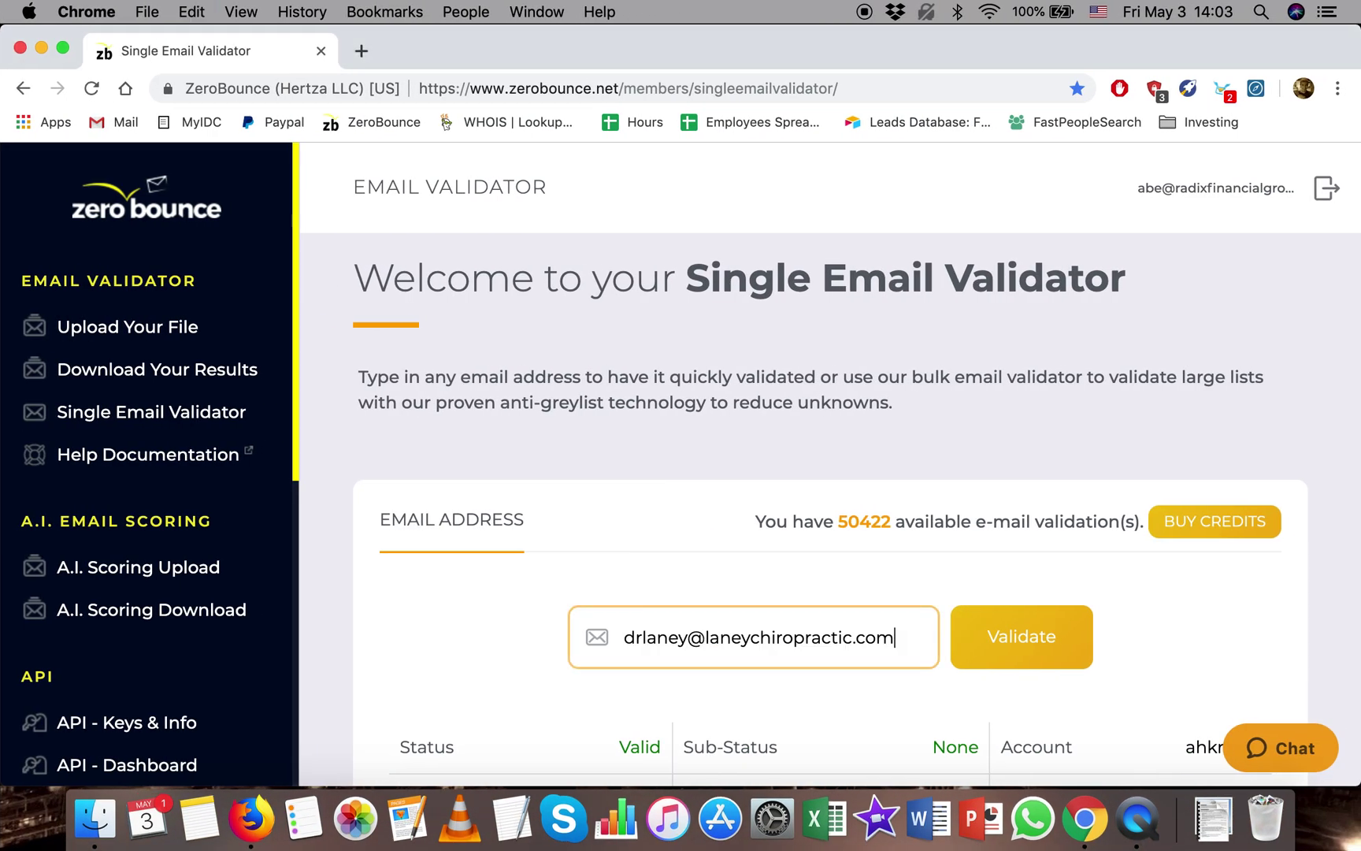
key("Return")
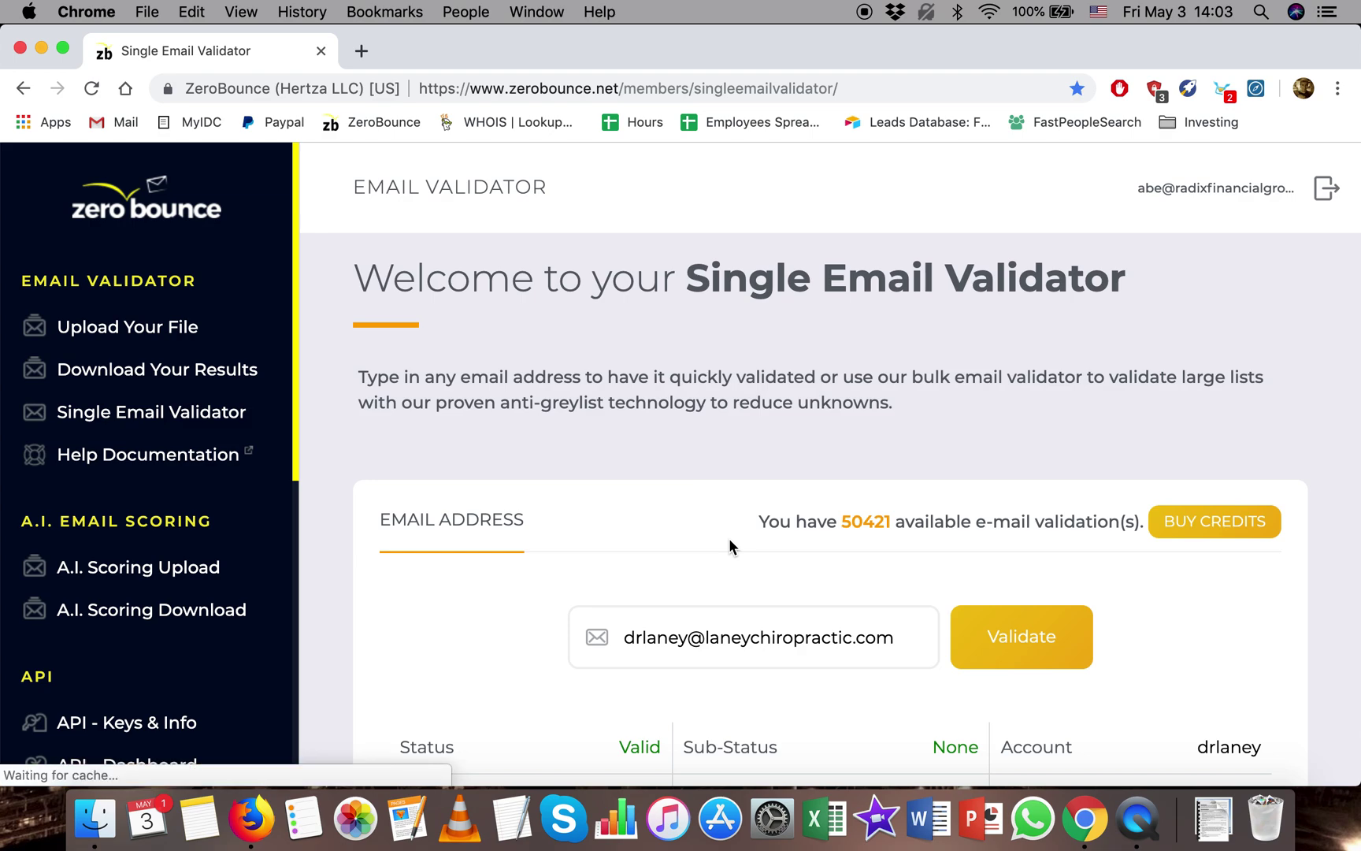
key("ctrl+Left")
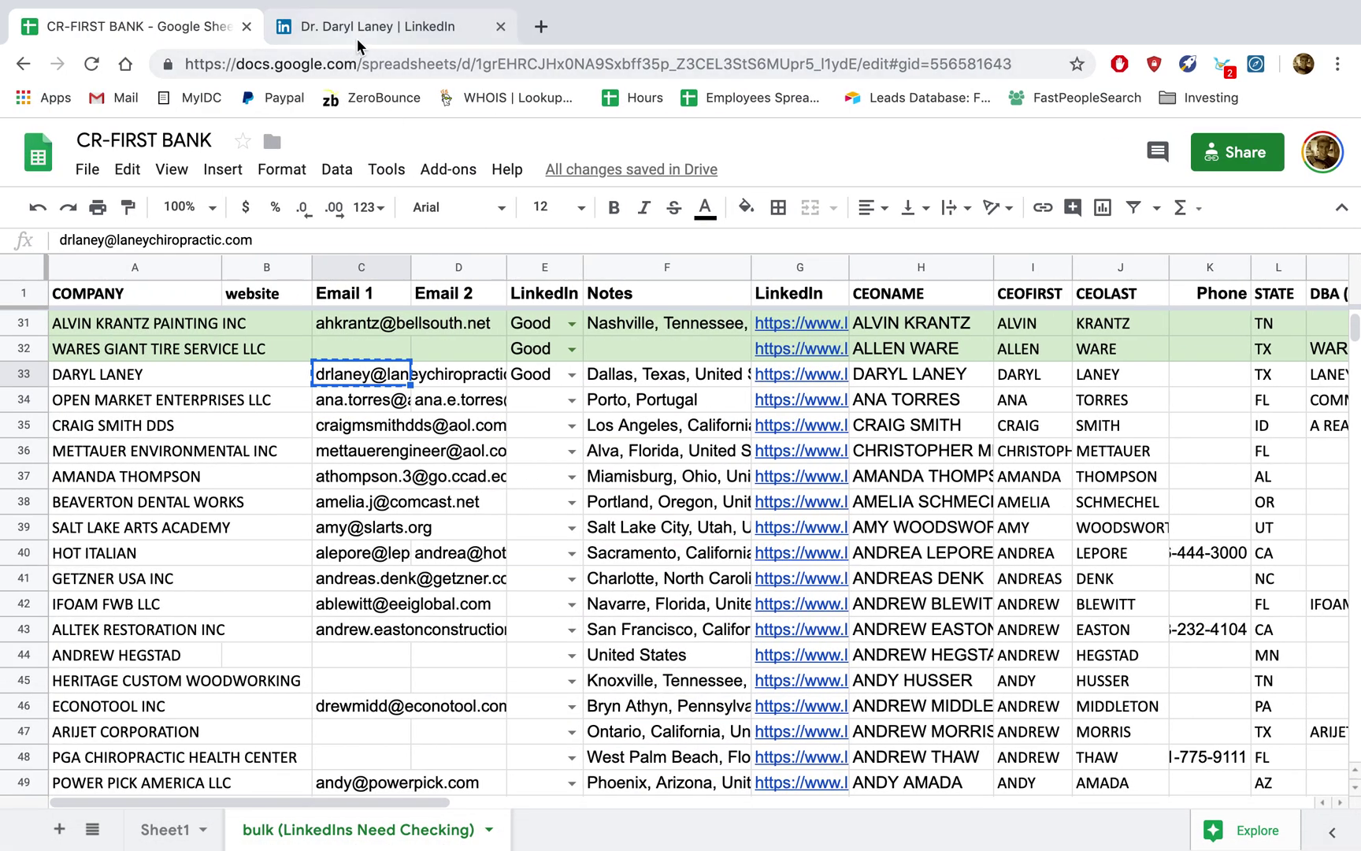
left_click(359, 26)
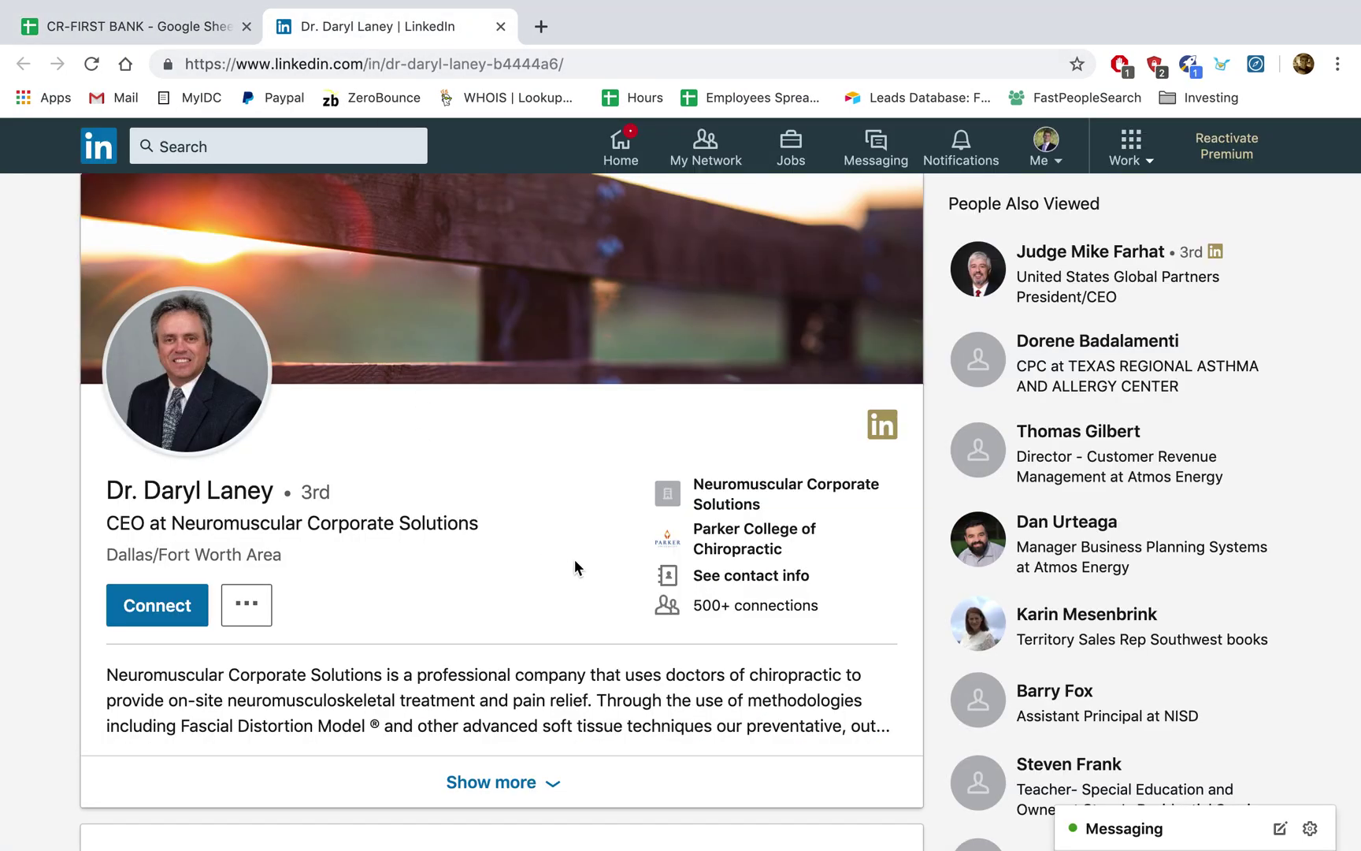
Copy the company website address hoythealing.com from the contact's LinkedIn contact info and select row 33's website cell
left_click(730, 578)
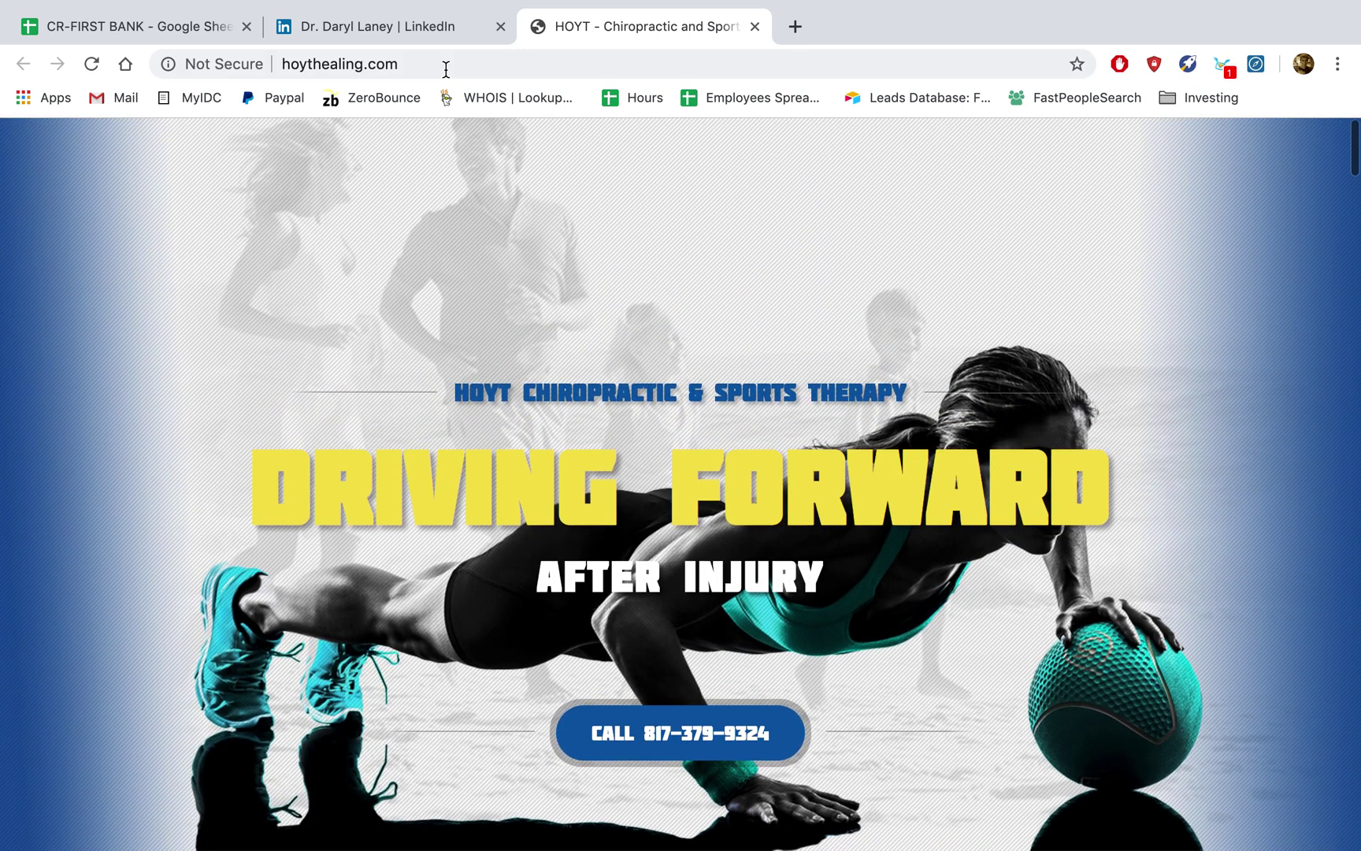
left_click(387, 67)
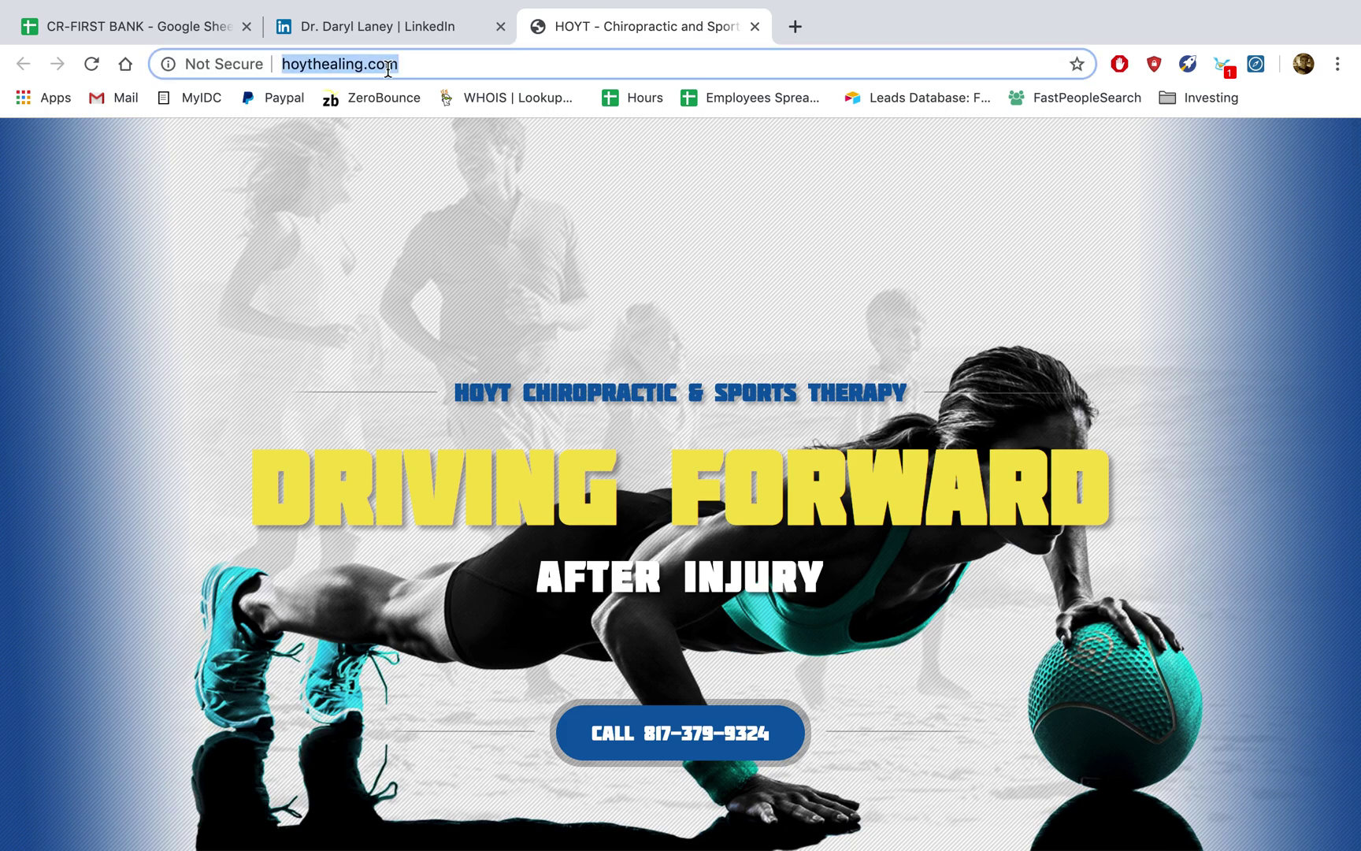
left_click(755, 26)
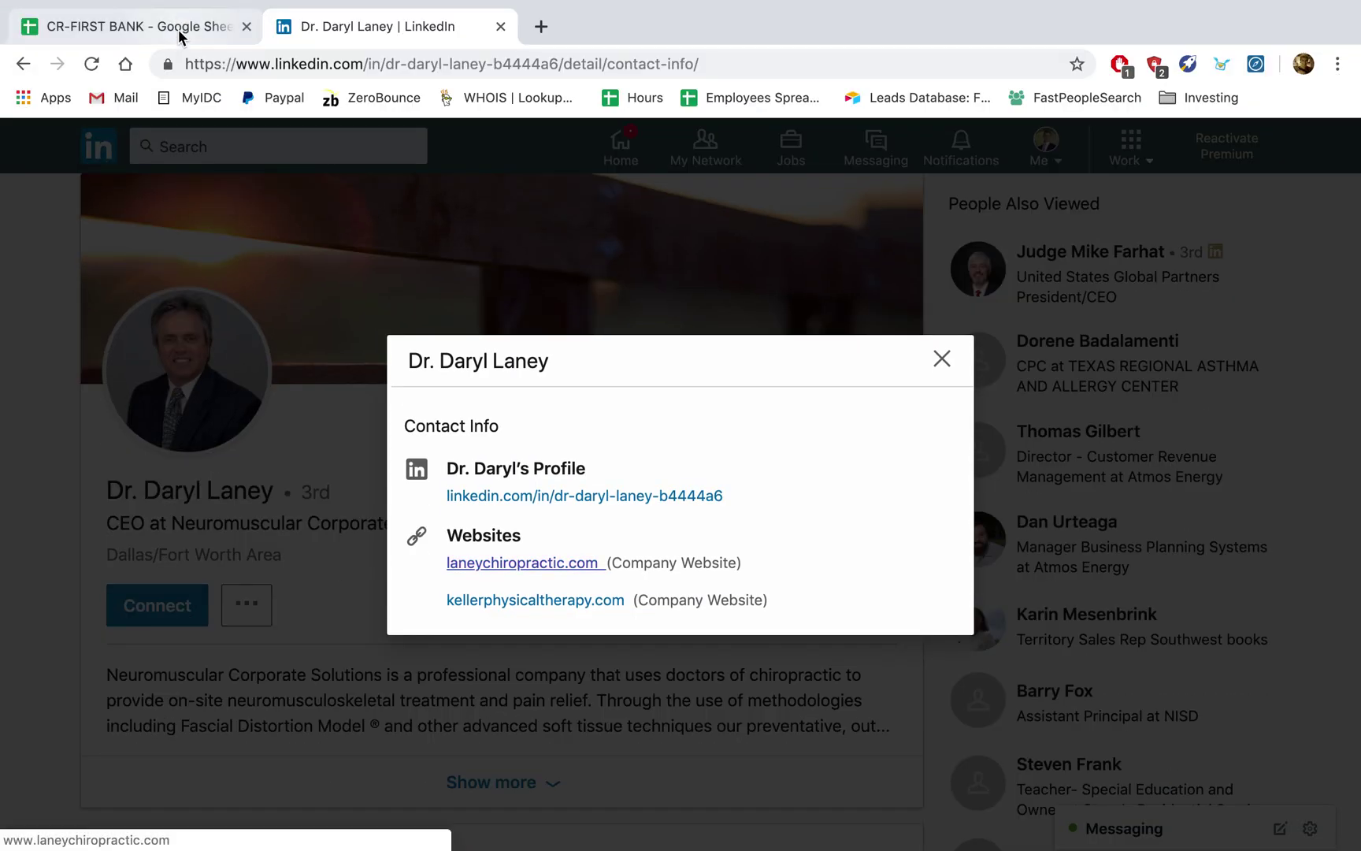
left_click(179, 32)
left_click(287, 379)
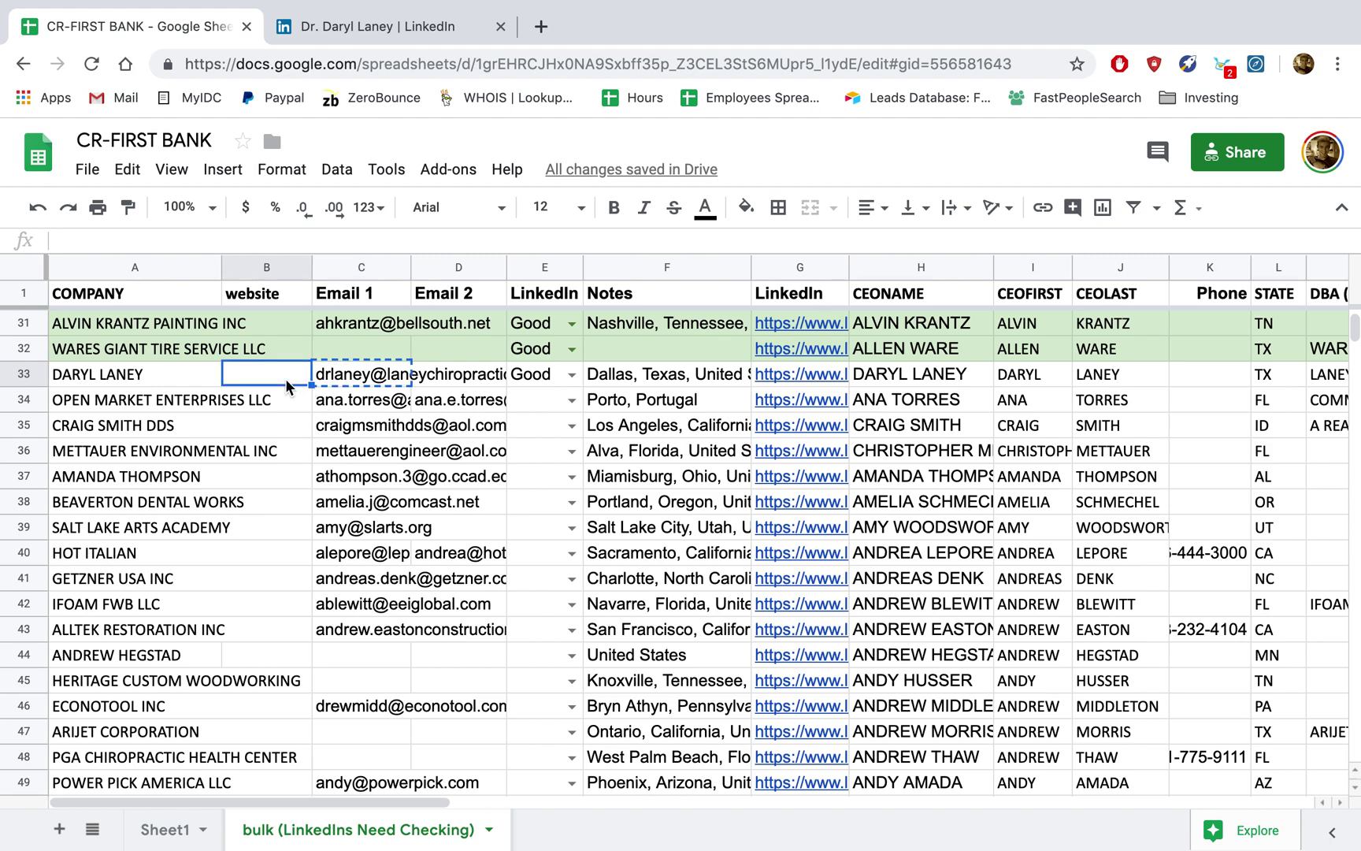
key("super+v")
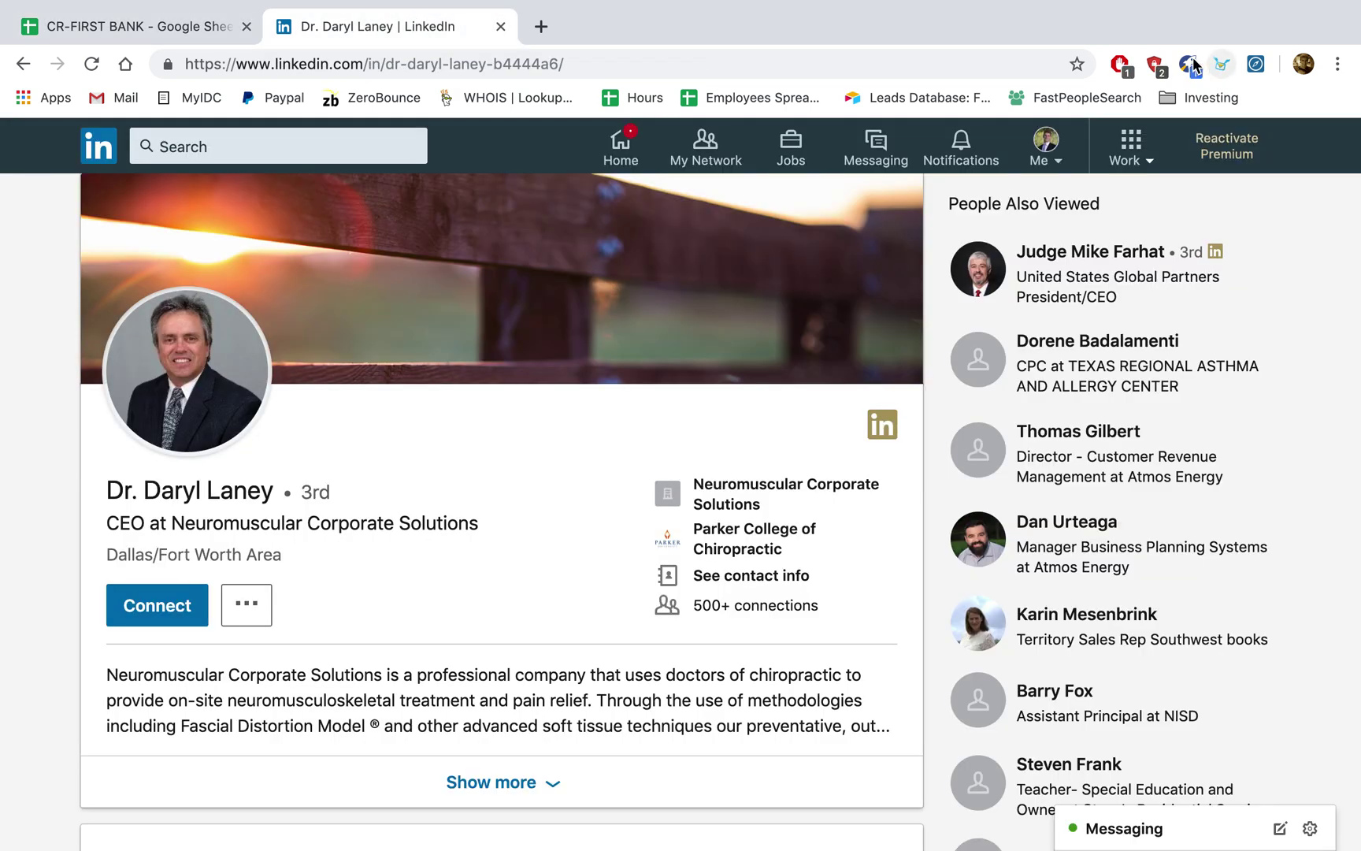
left_click(1189, 64)
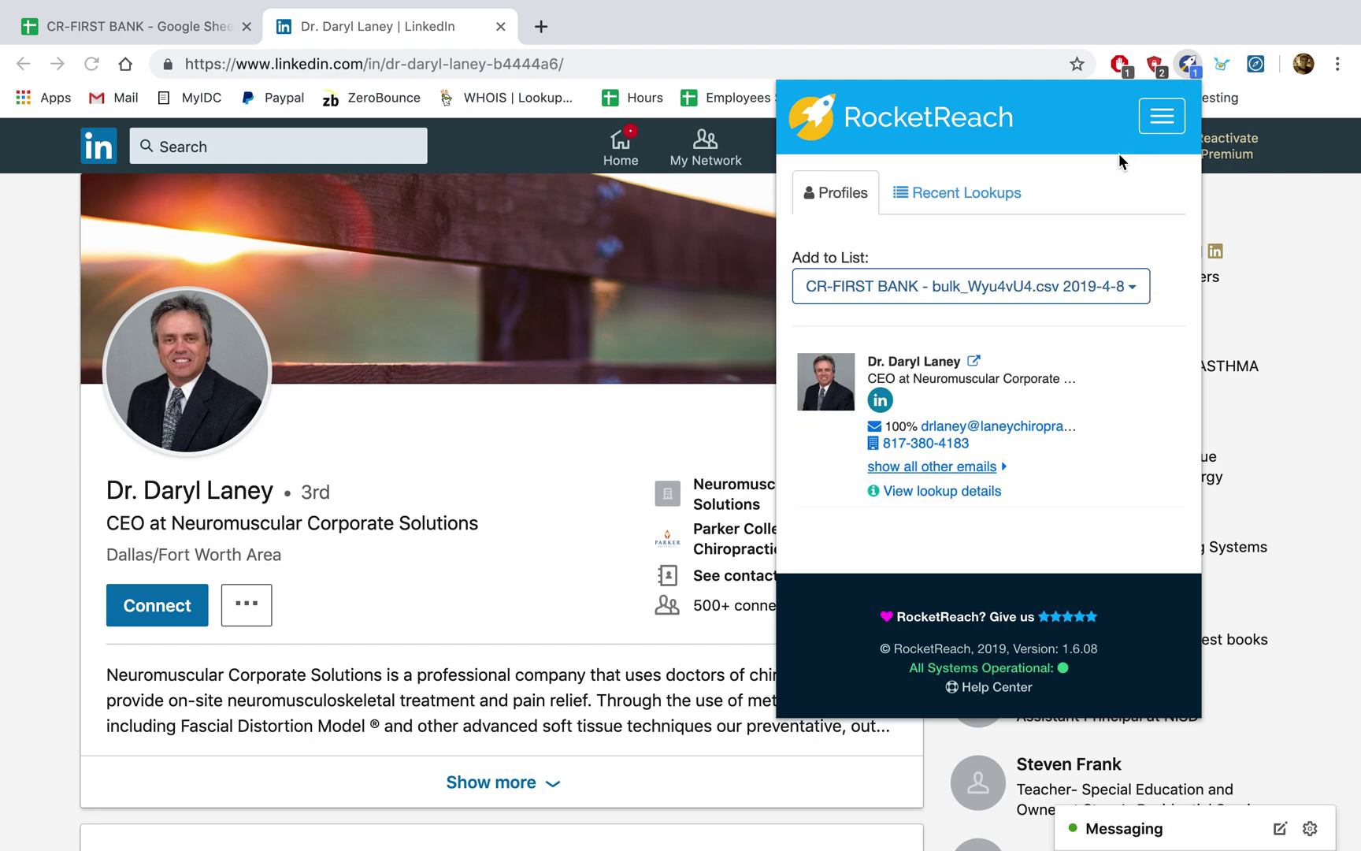
triple_click(929, 443)
right_click(945, 447)
left_click(977, 577)
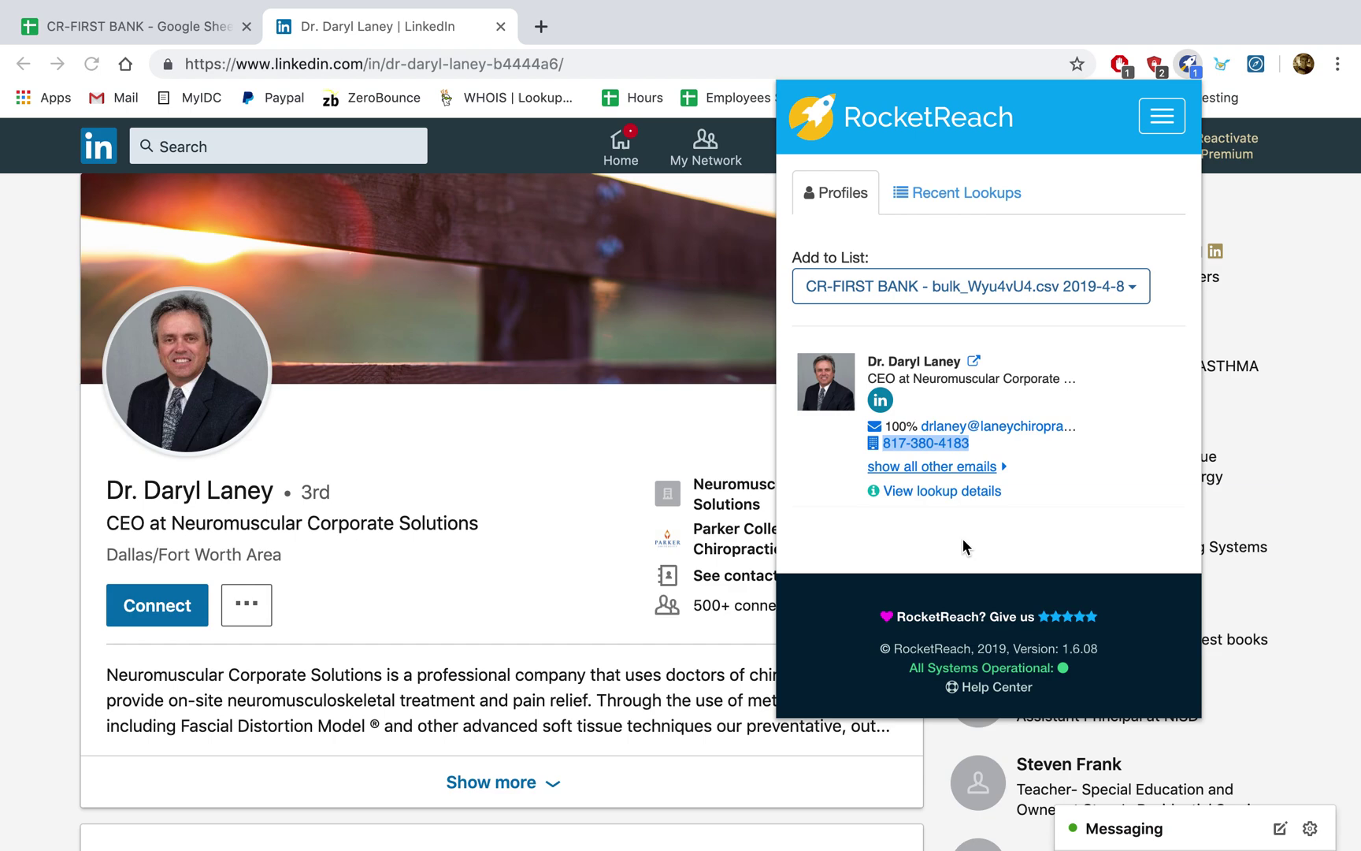
left_click(109, 23)
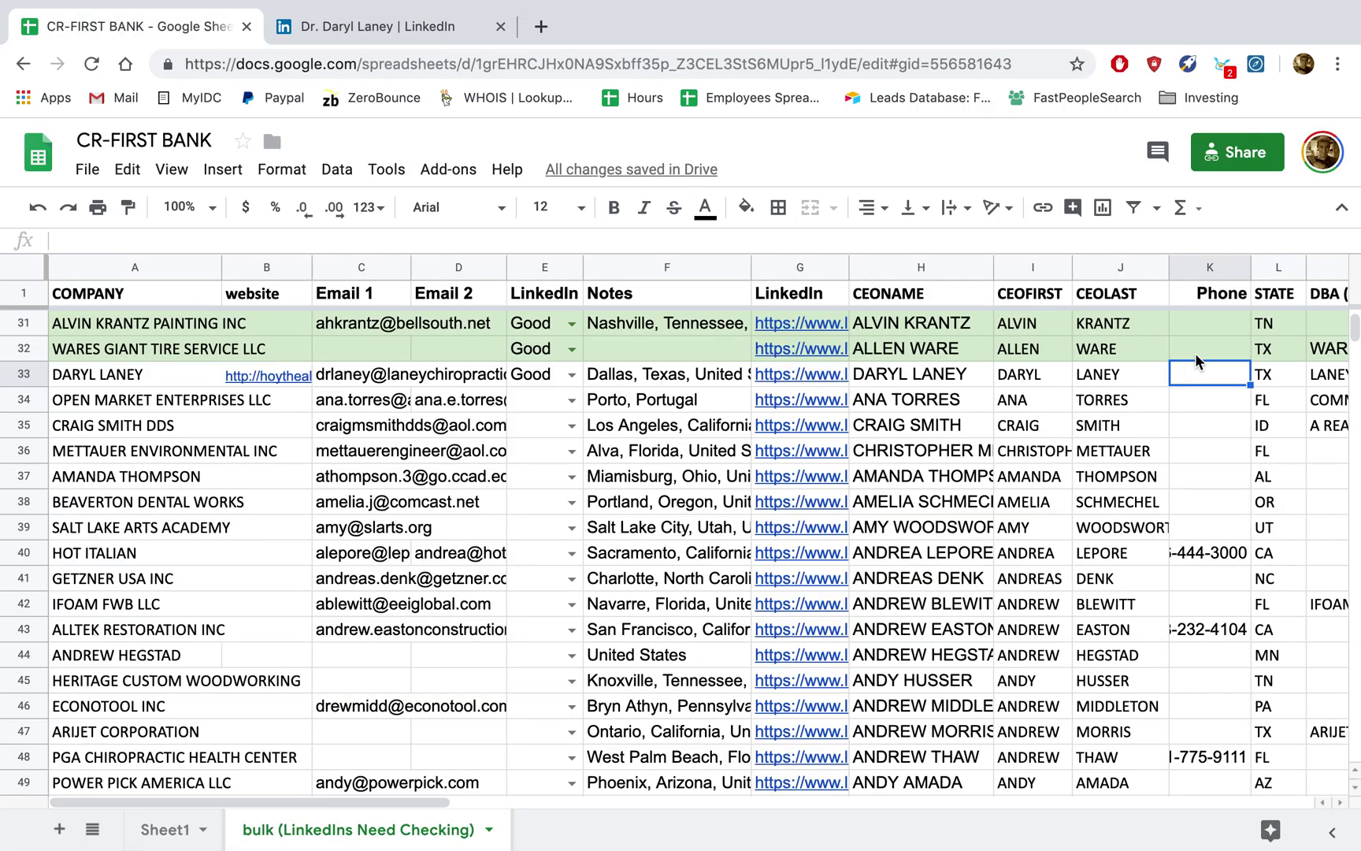
Paste the CEO's phone number into K33 and copy row 32's green fill onto row 33
key("ctrl+v")
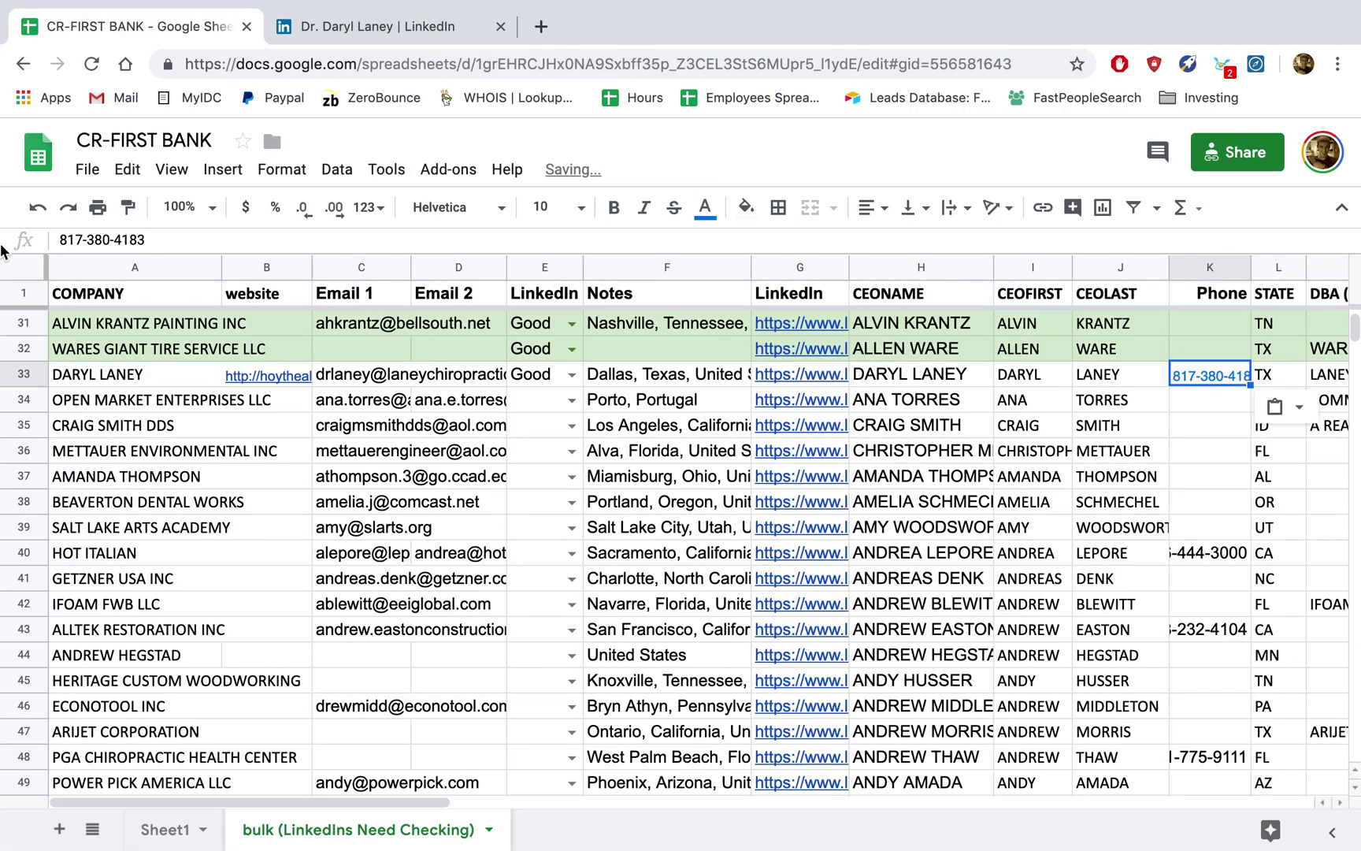
left_click(23, 348)
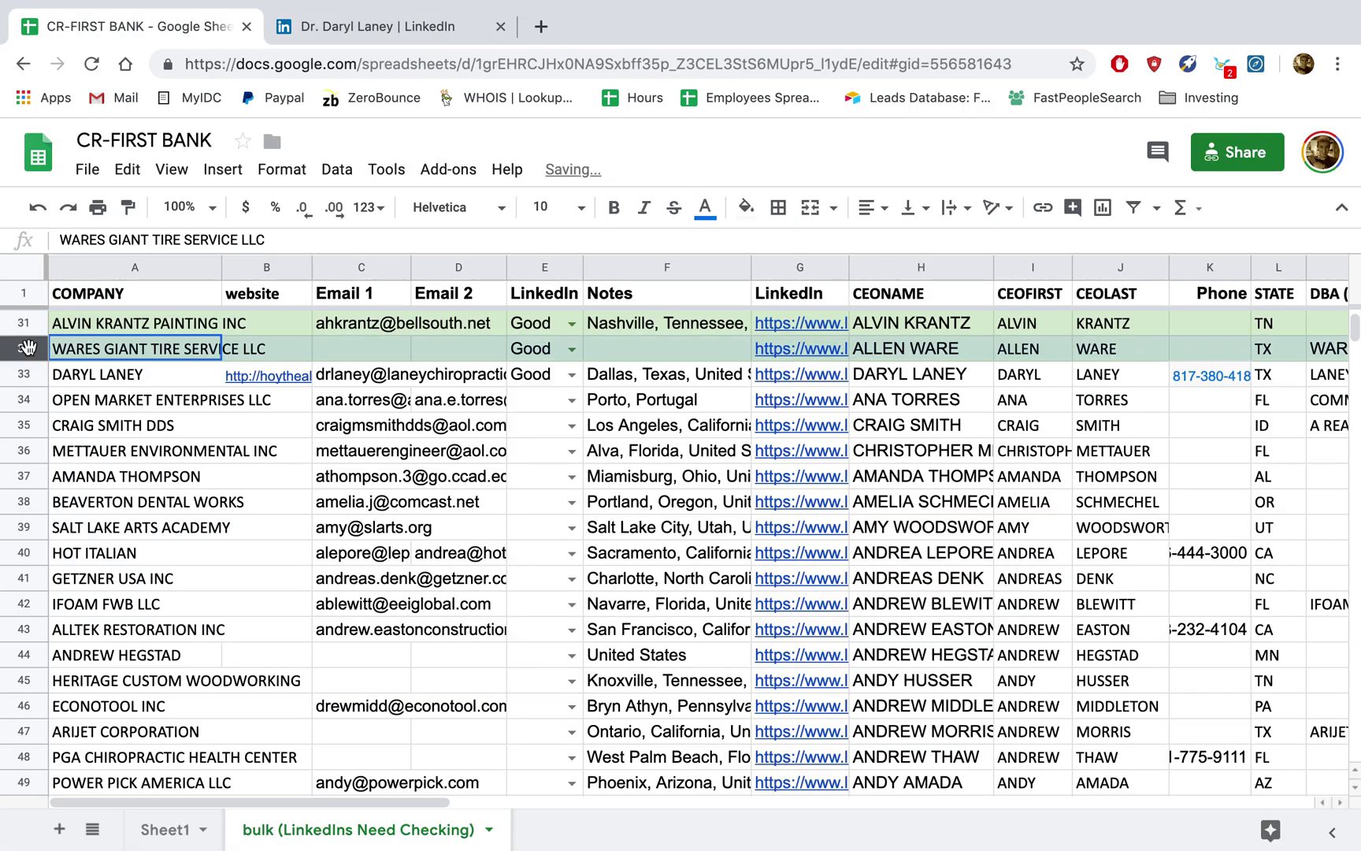
left_click(128, 208)
left_click(38, 373)
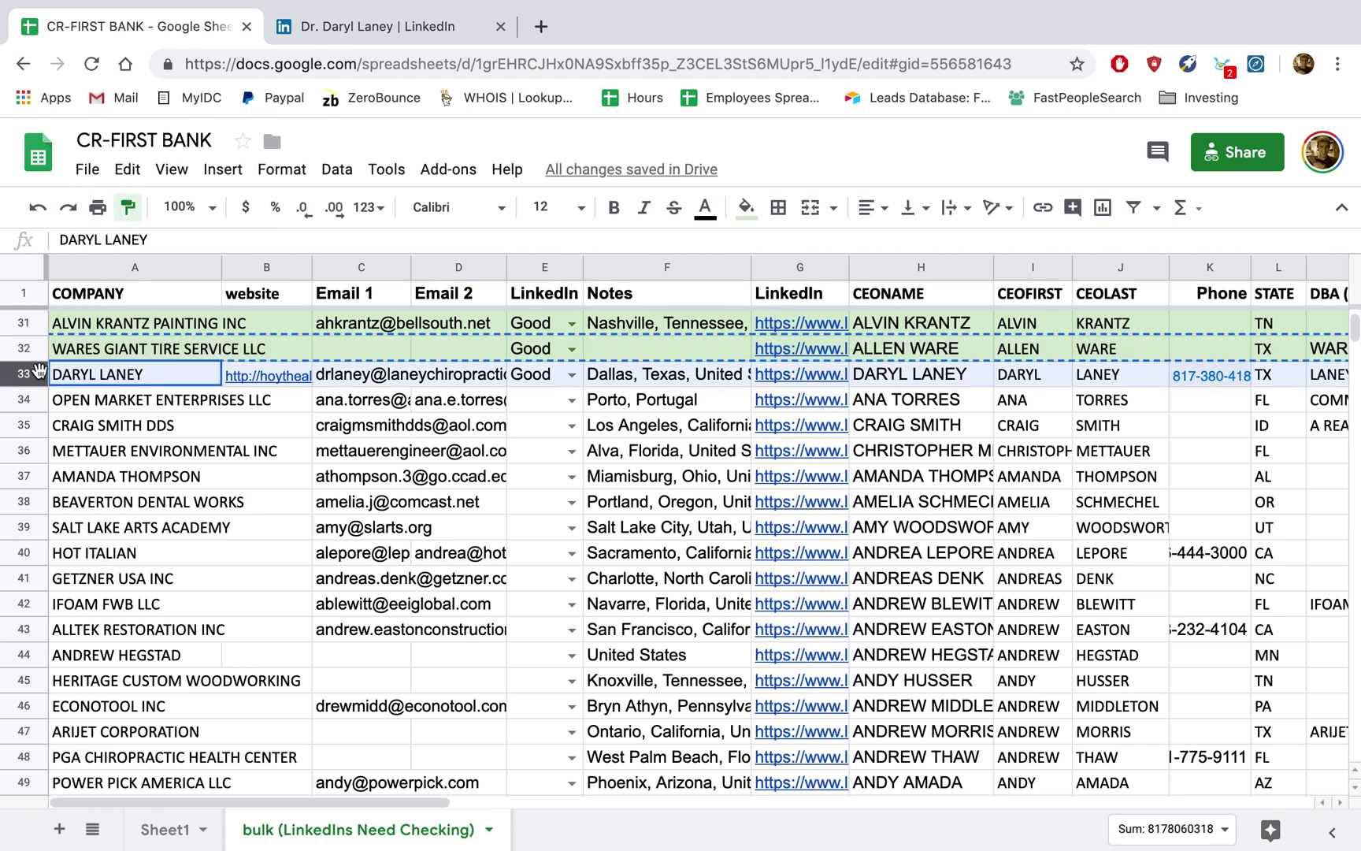
left_click(105, 402)
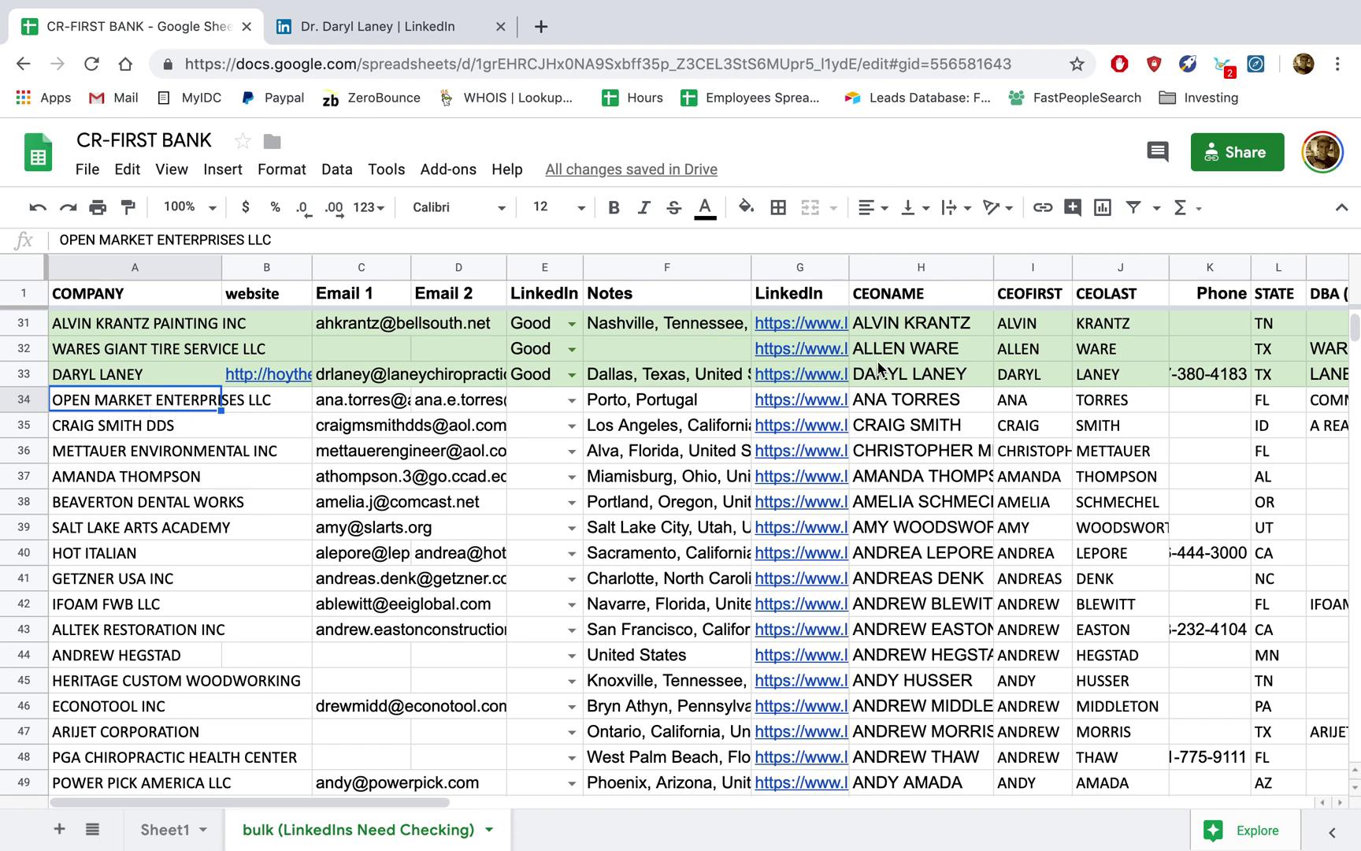
Check row 34's DBA, company, CEO and state, then open the CEO's LinkedIn profile from G34
left_click(1319, 402)
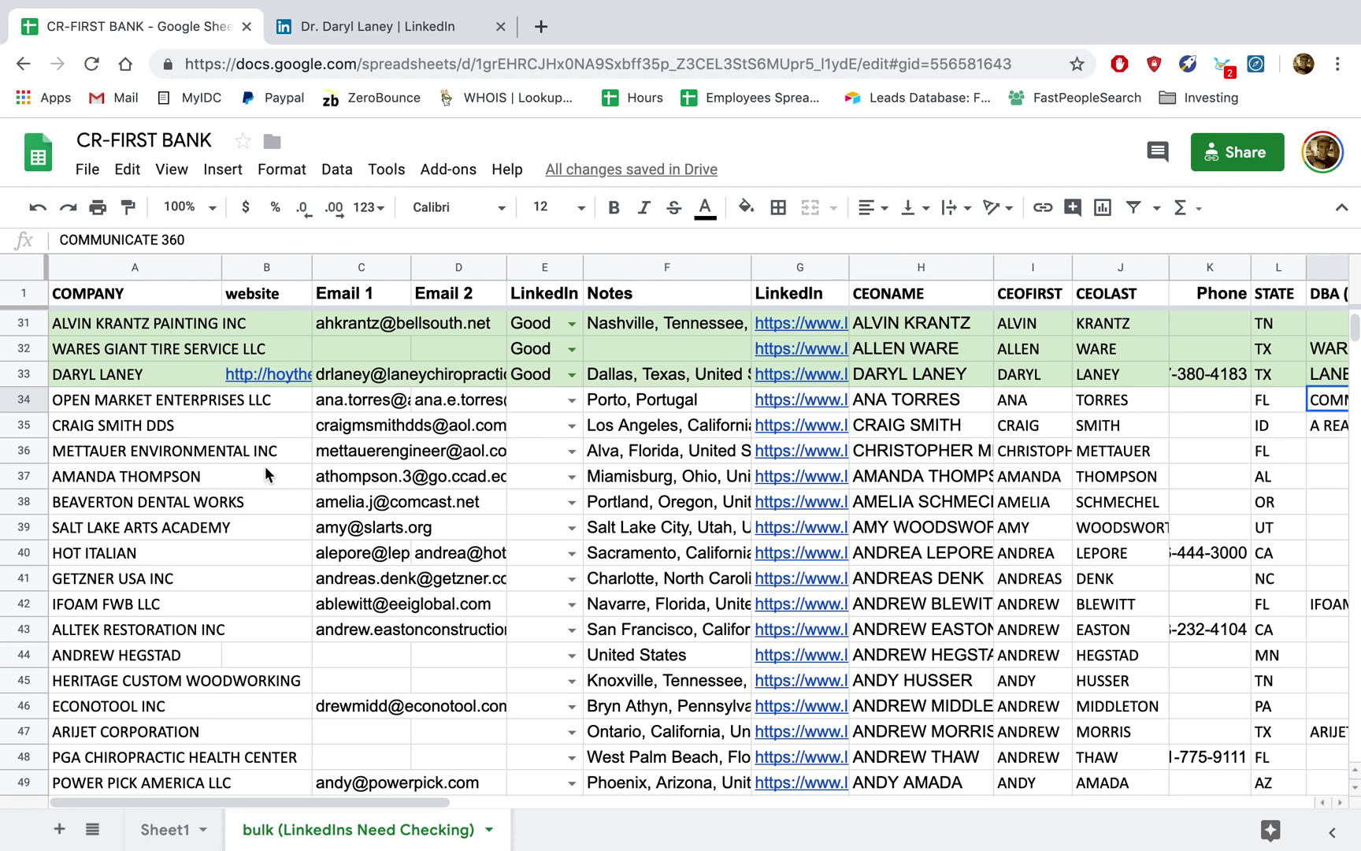
left_click(96, 405)
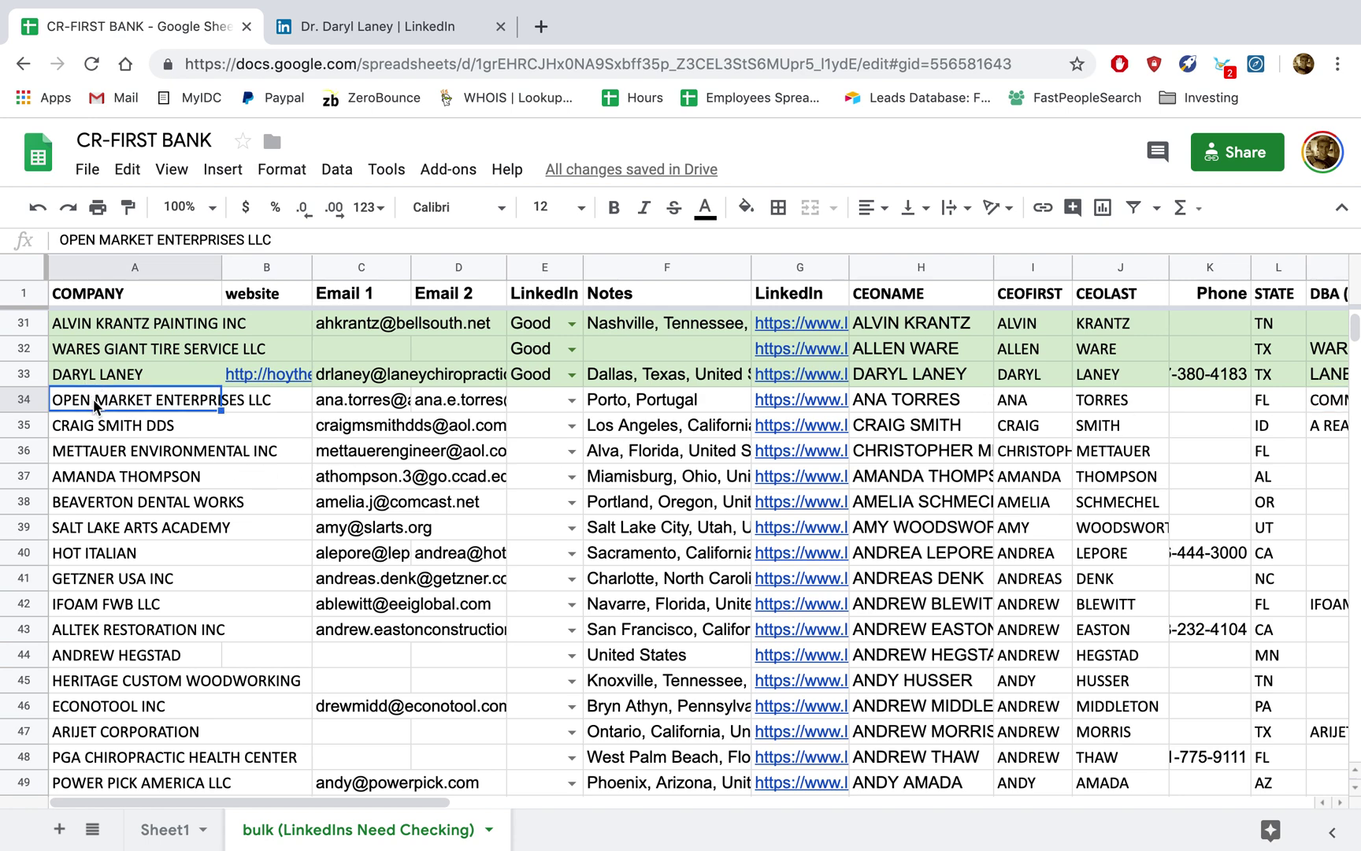
left_click(906, 400)
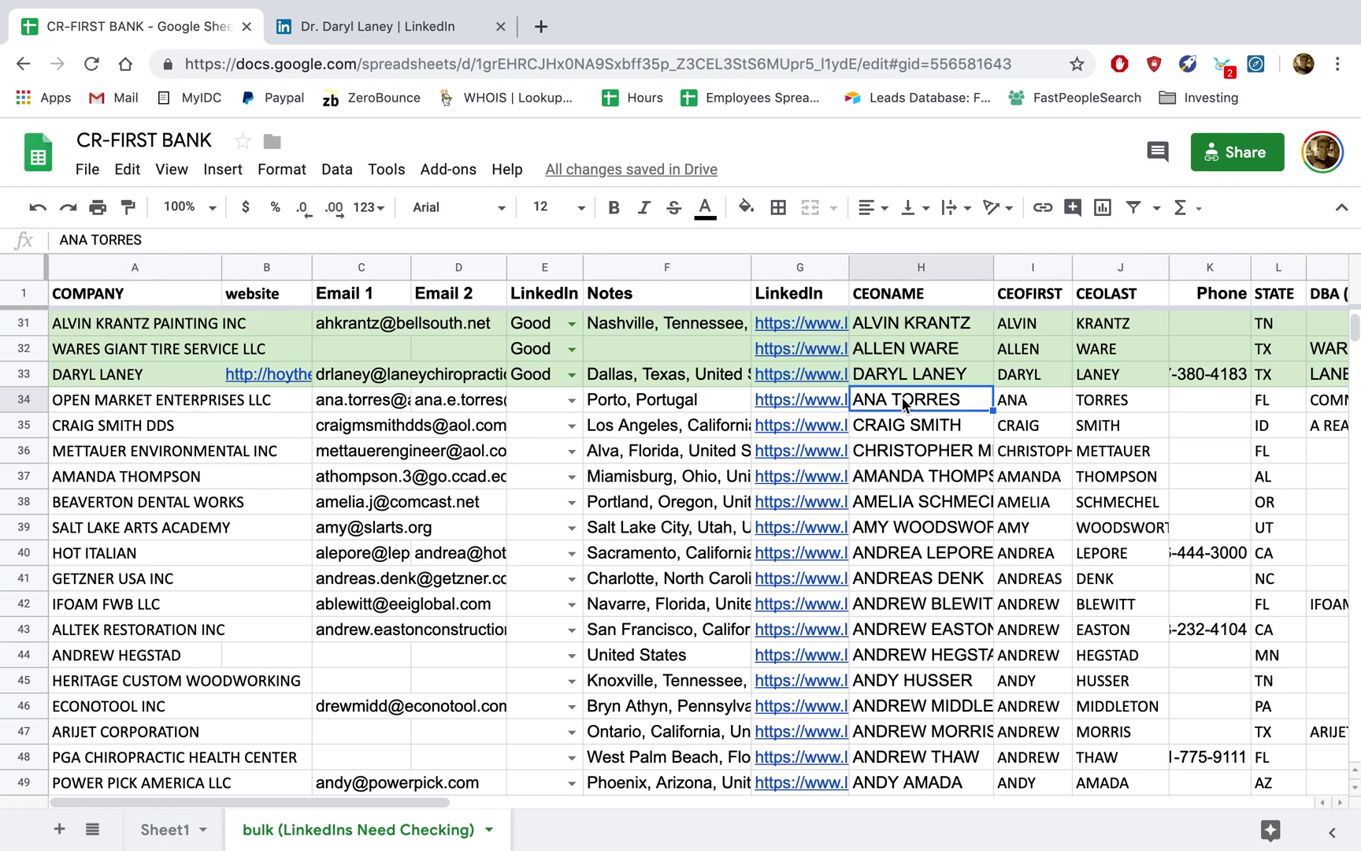
left_click(1275, 393)
left_click(785, 401)
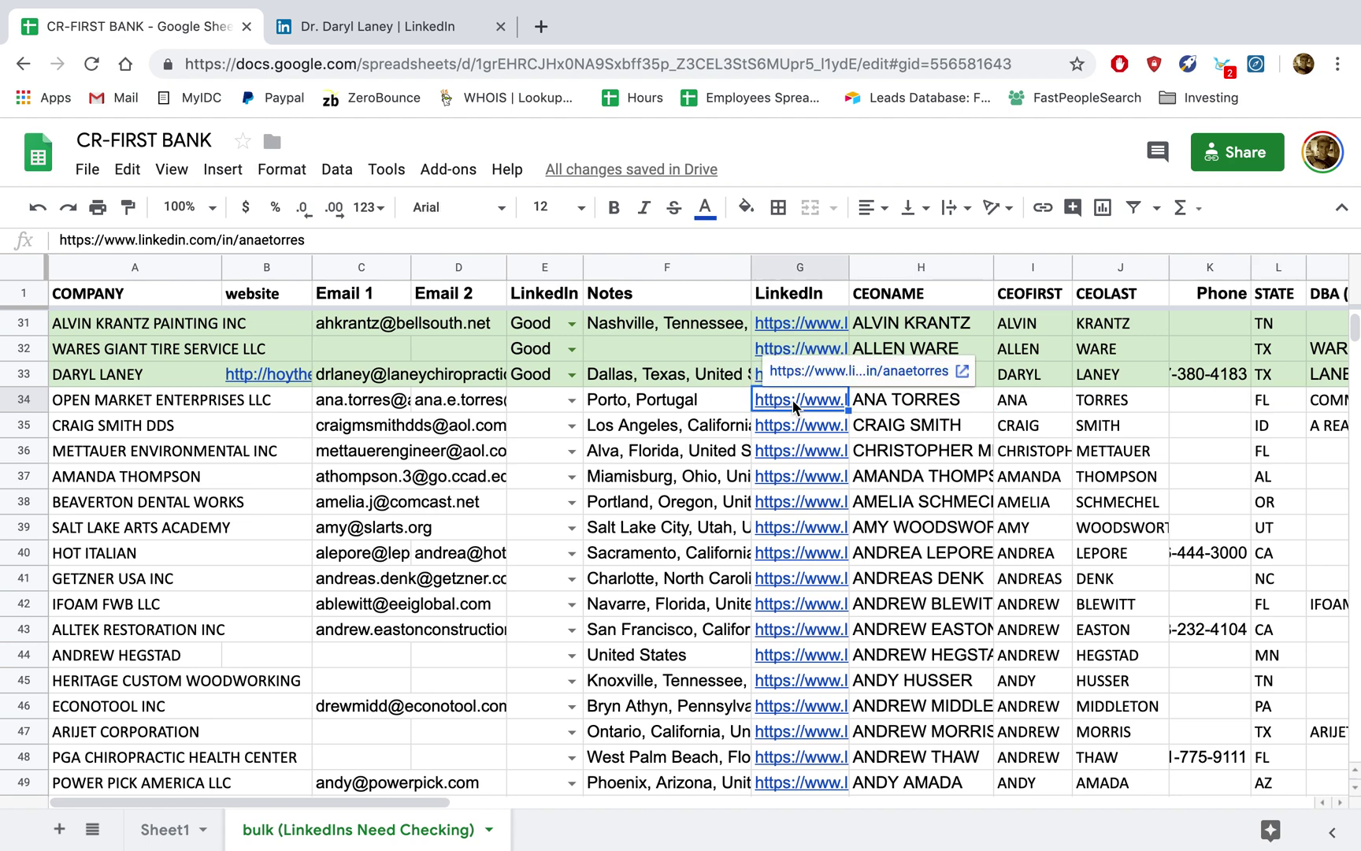
left_click(841, 368)
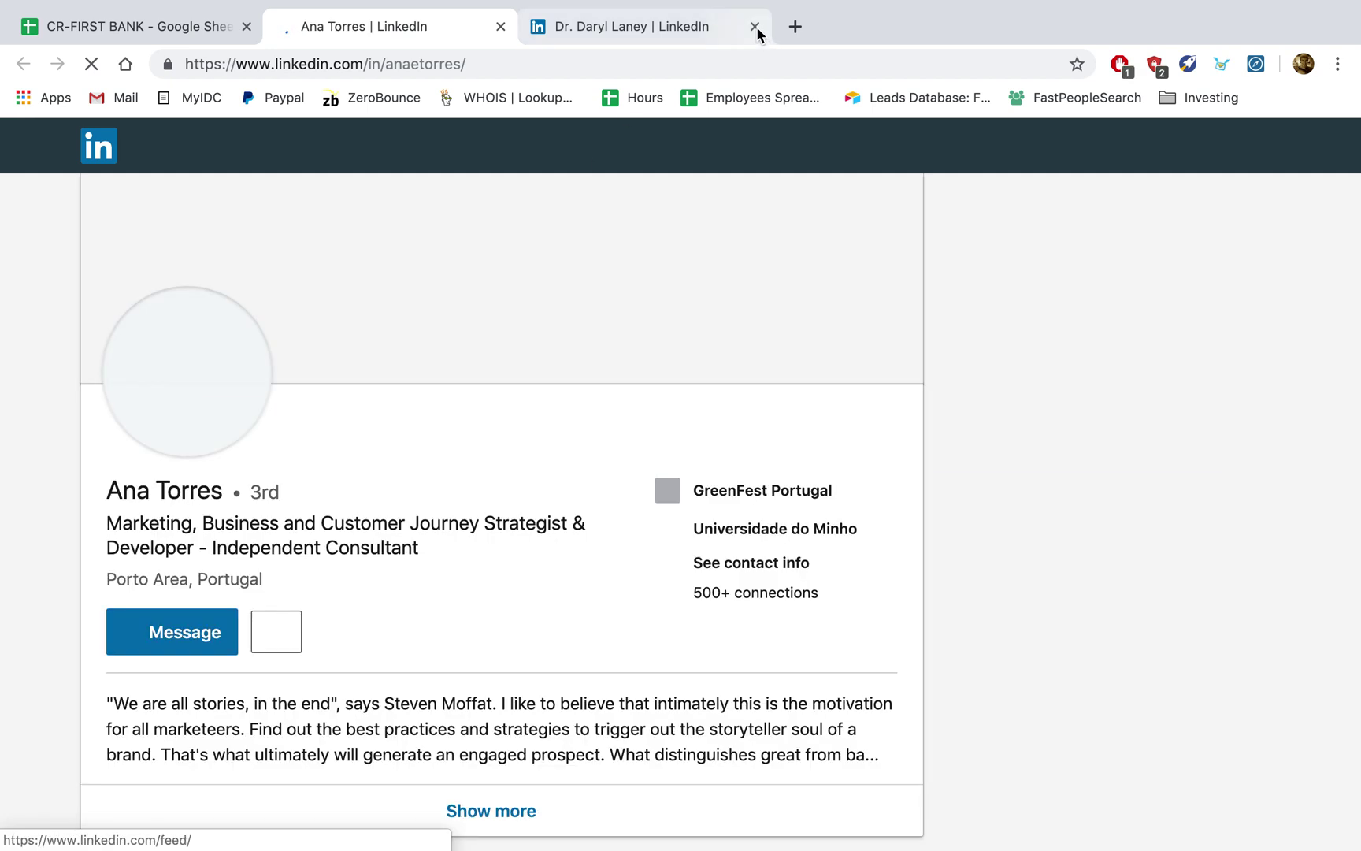
Close the previous profile and note the row 34 CEO's location, Porto Area, Portugal
left_click(755, 26)
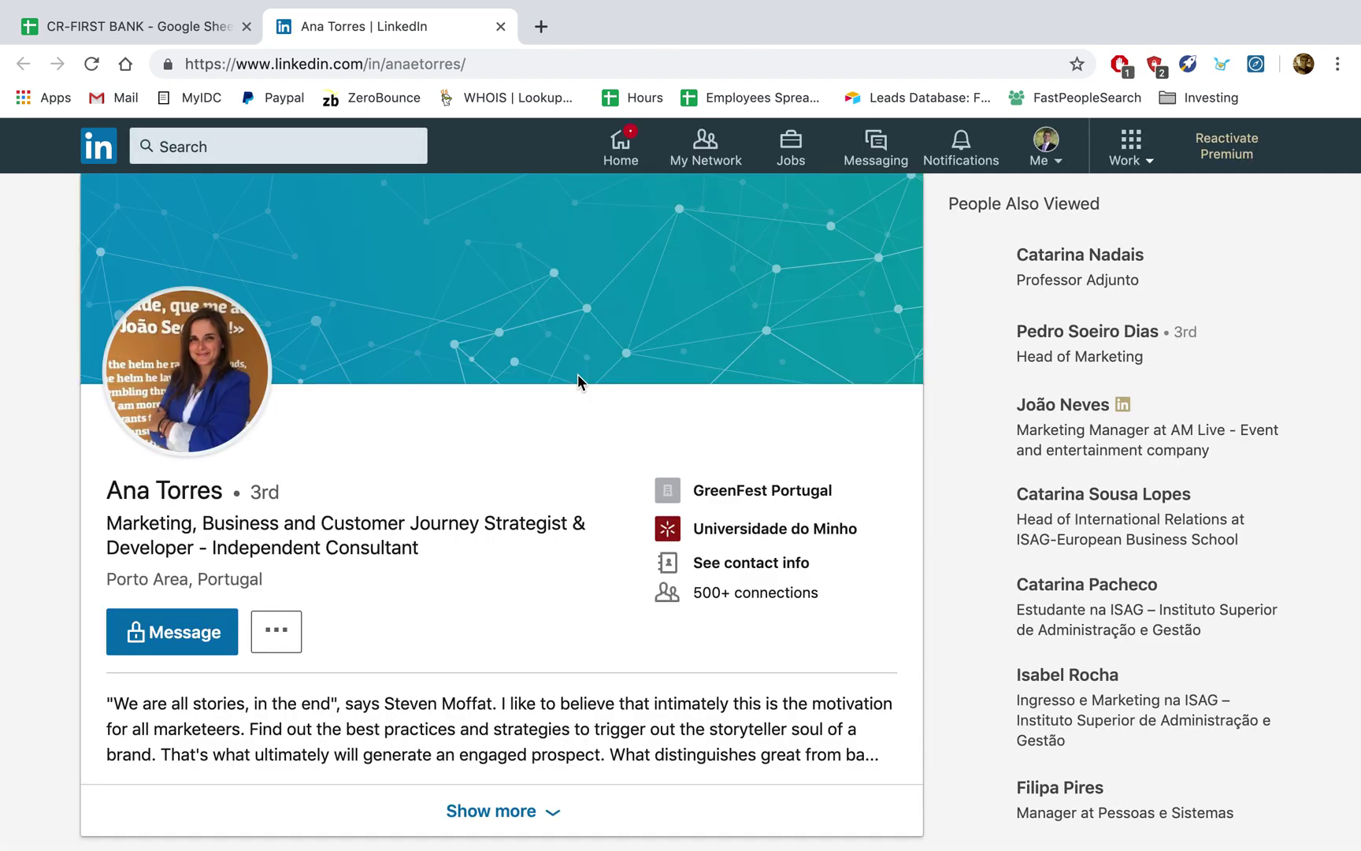
scroll(578, 374, "down", 1)
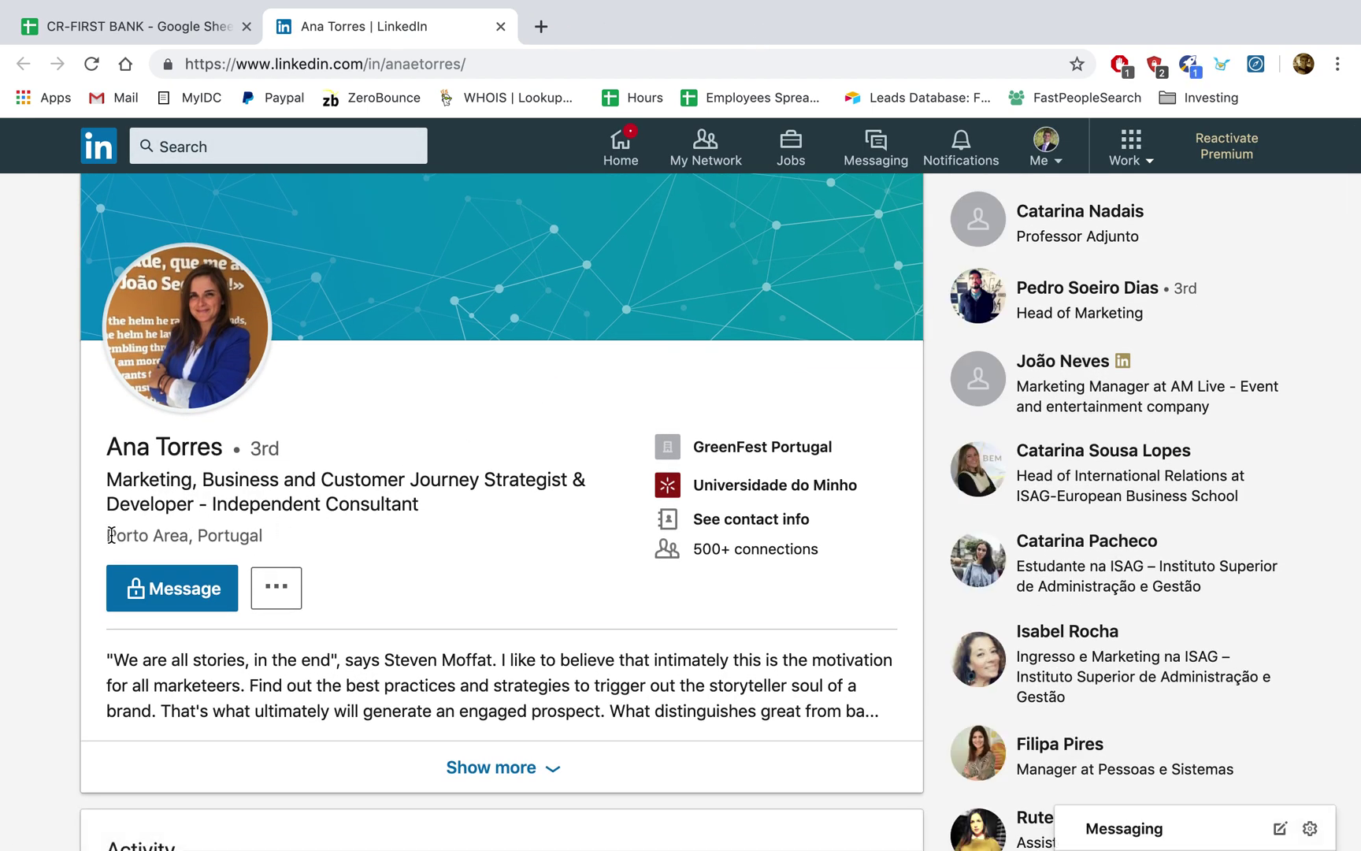
left_click_drag(108, 535, 273, 535)
left_click(276, 540)
Read through the CEO's full work history, expanding the 5 additional experiences
scroll(328, 528, "down", 1)
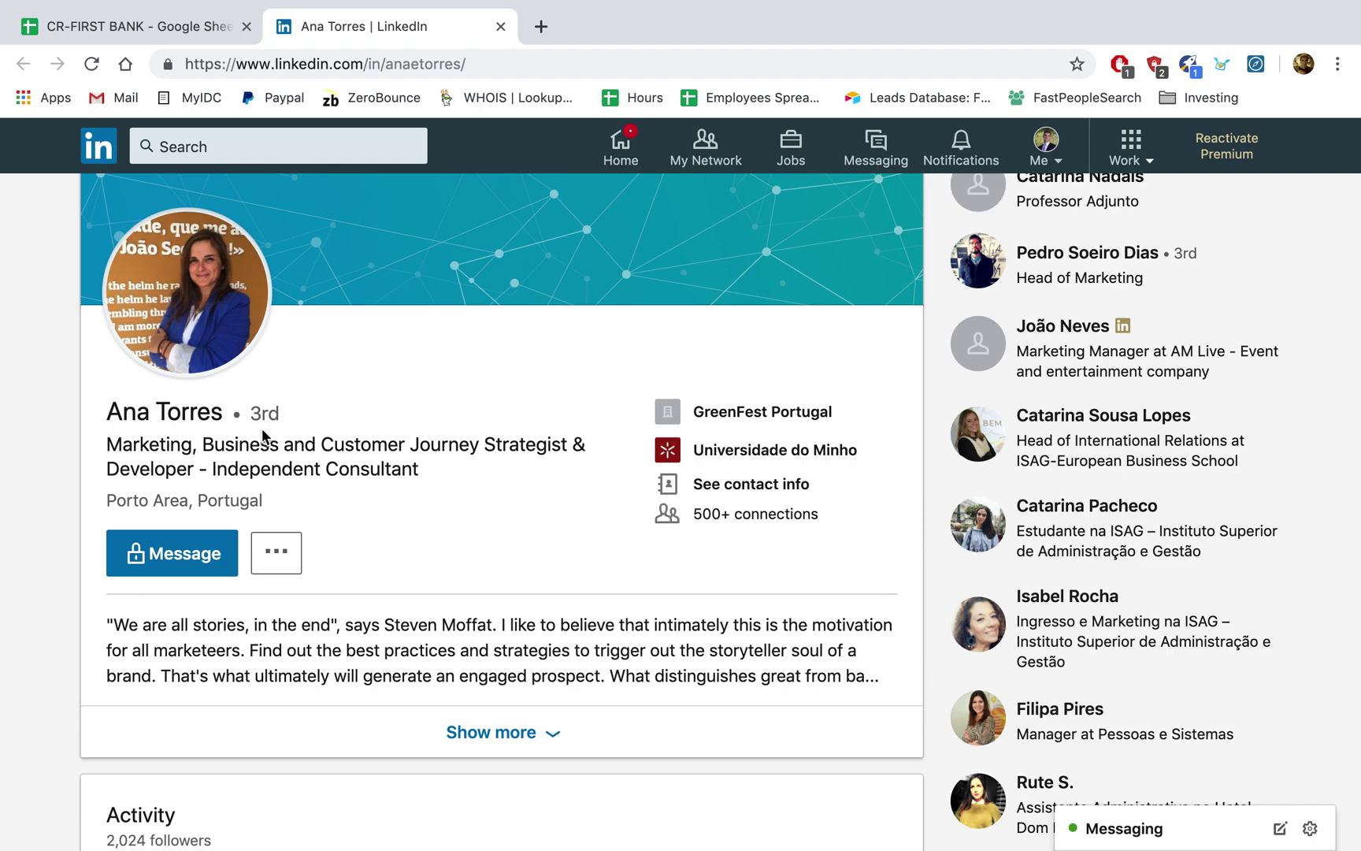
scroll(264, 435, "down", 5)
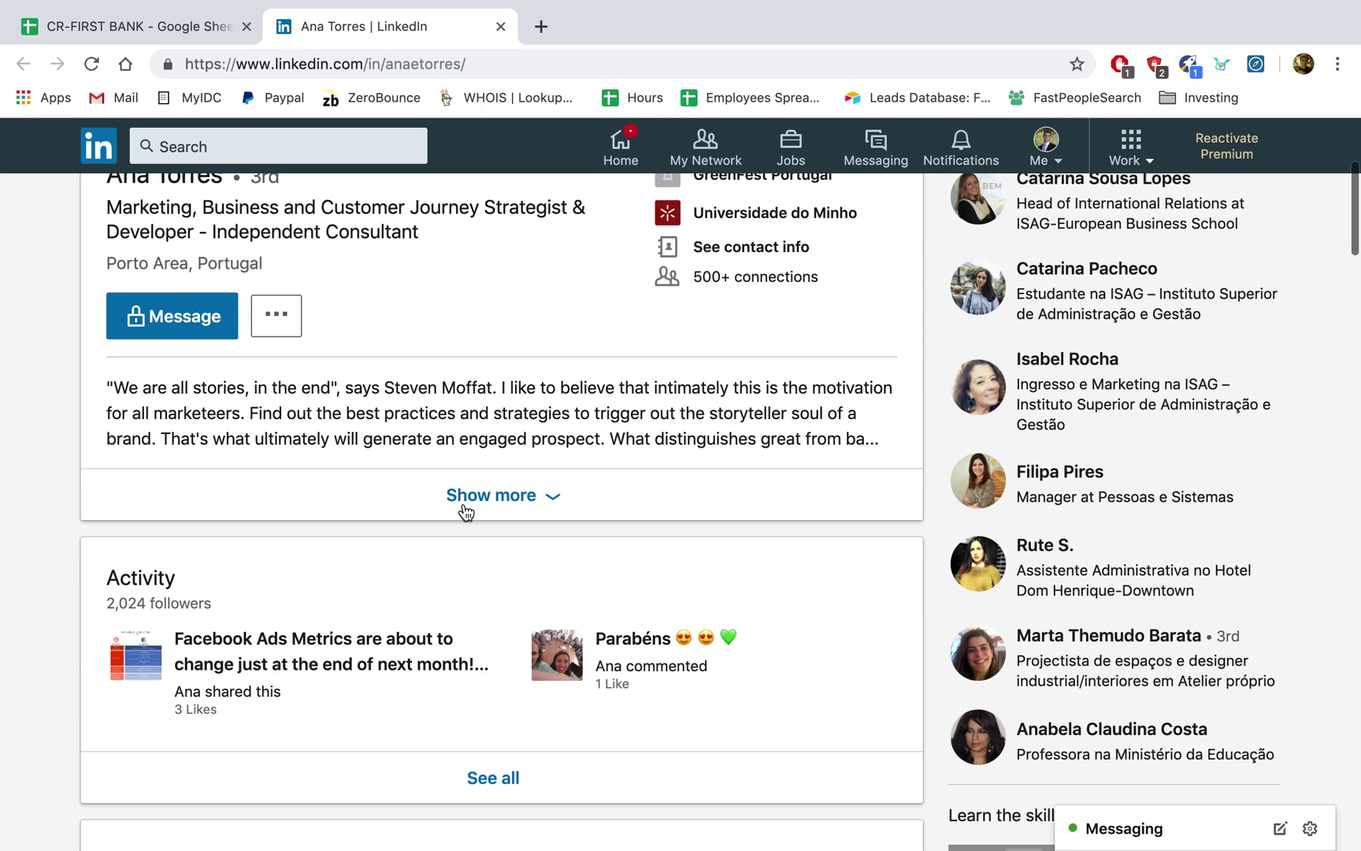
scroll(465, 511, "down", 10)
scroll(290, 377, "down", 5)
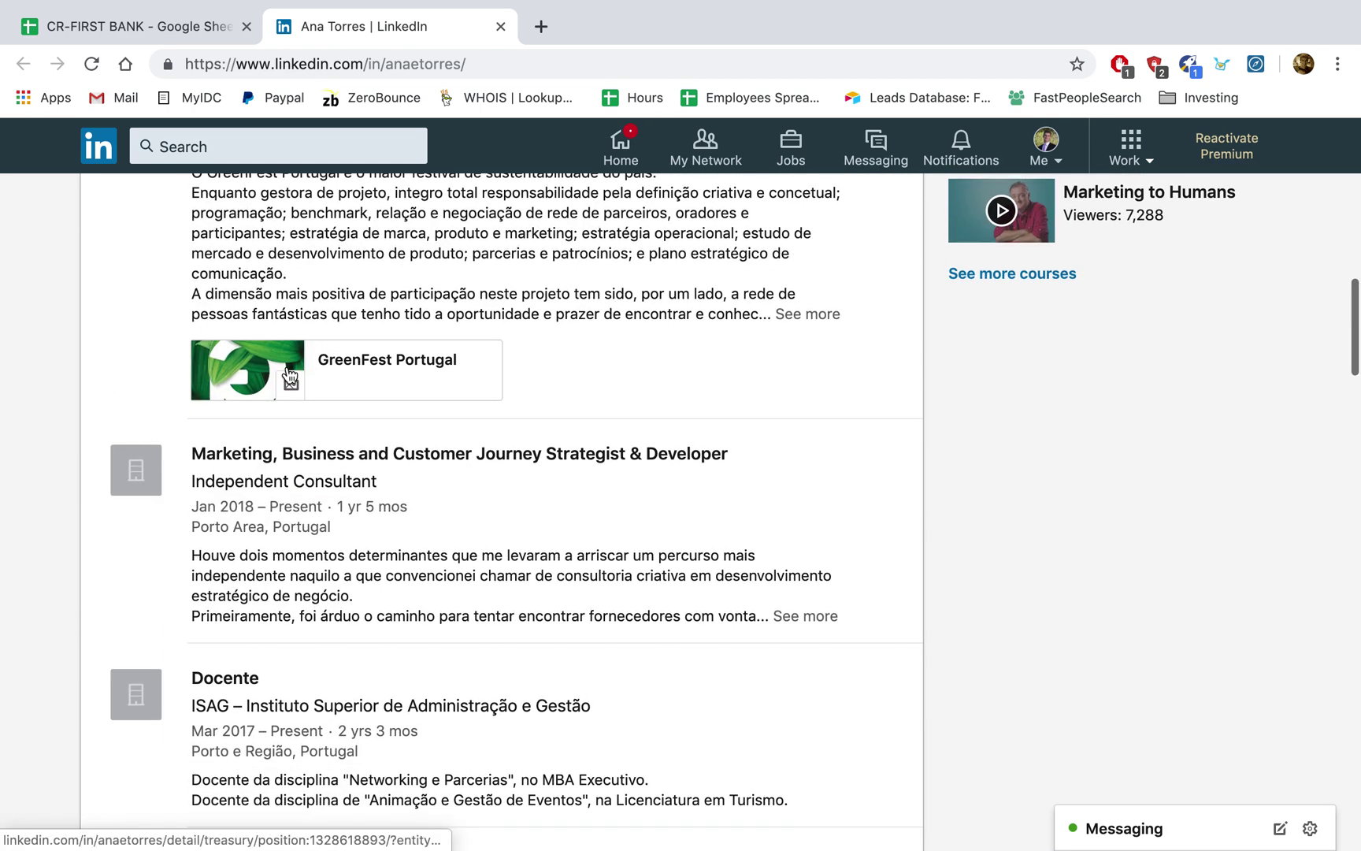
scroll(290, 377, "down", 10)
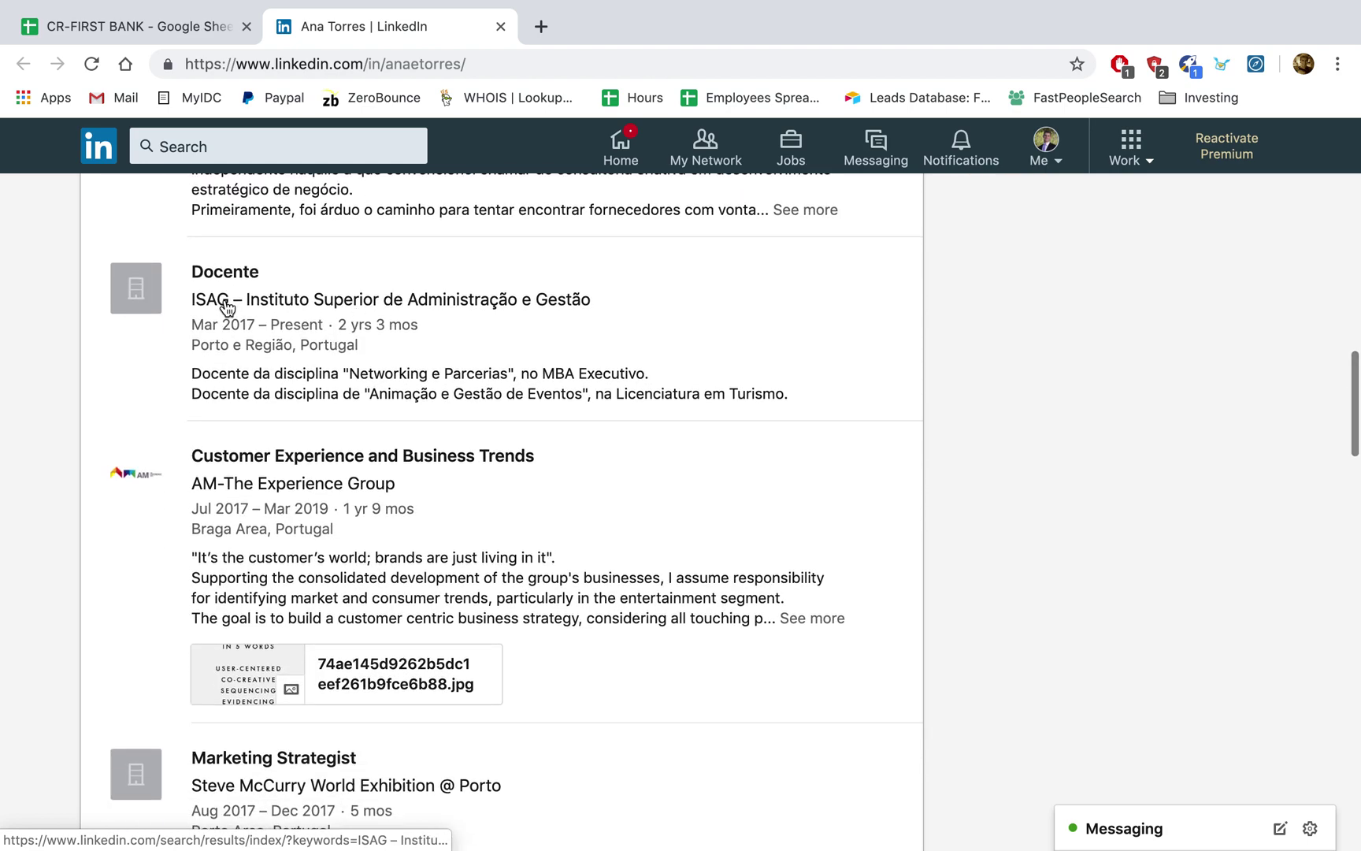
scroll(227, 307, "down", 10)
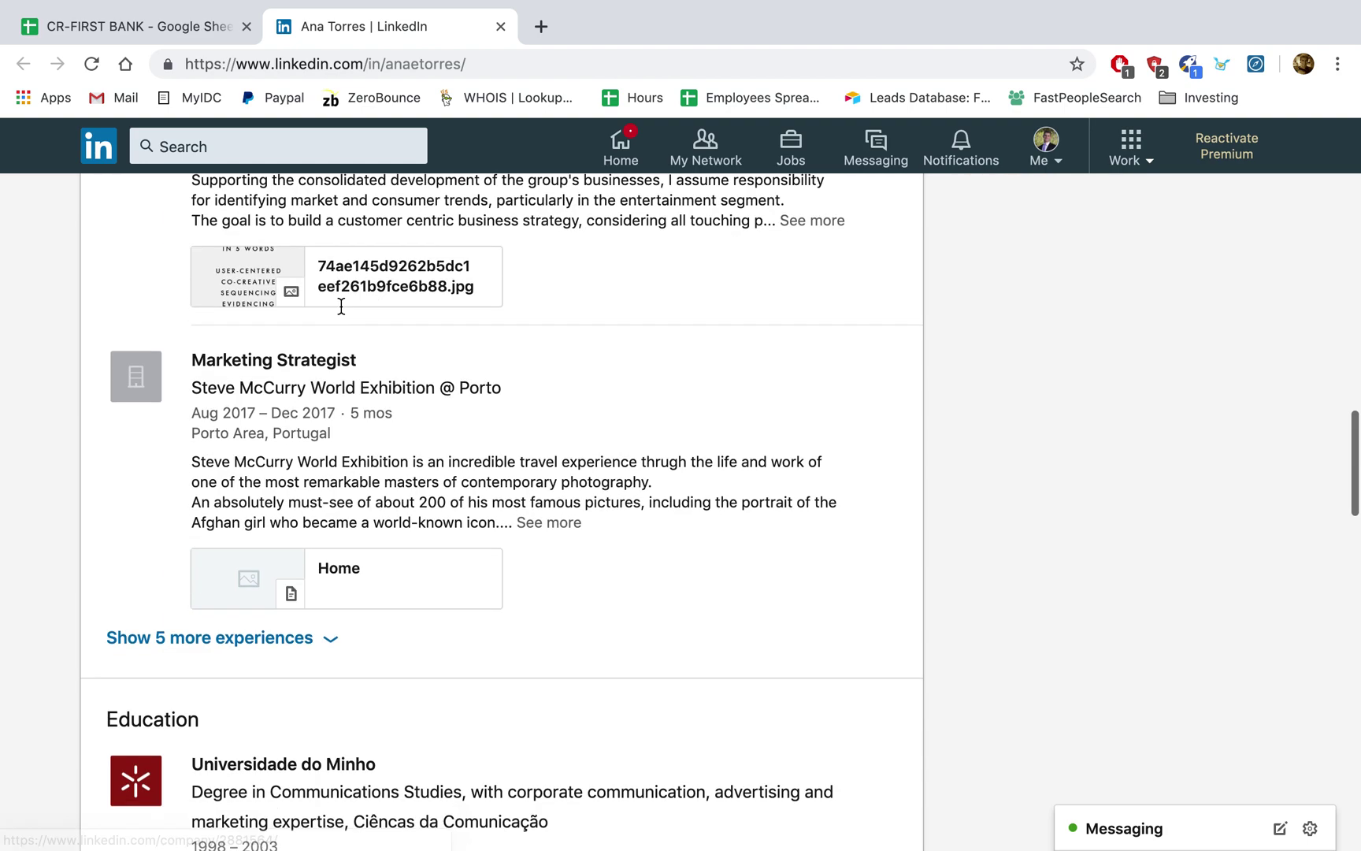
scroll(341, 306, "down", 2)
left_click(309, 525)
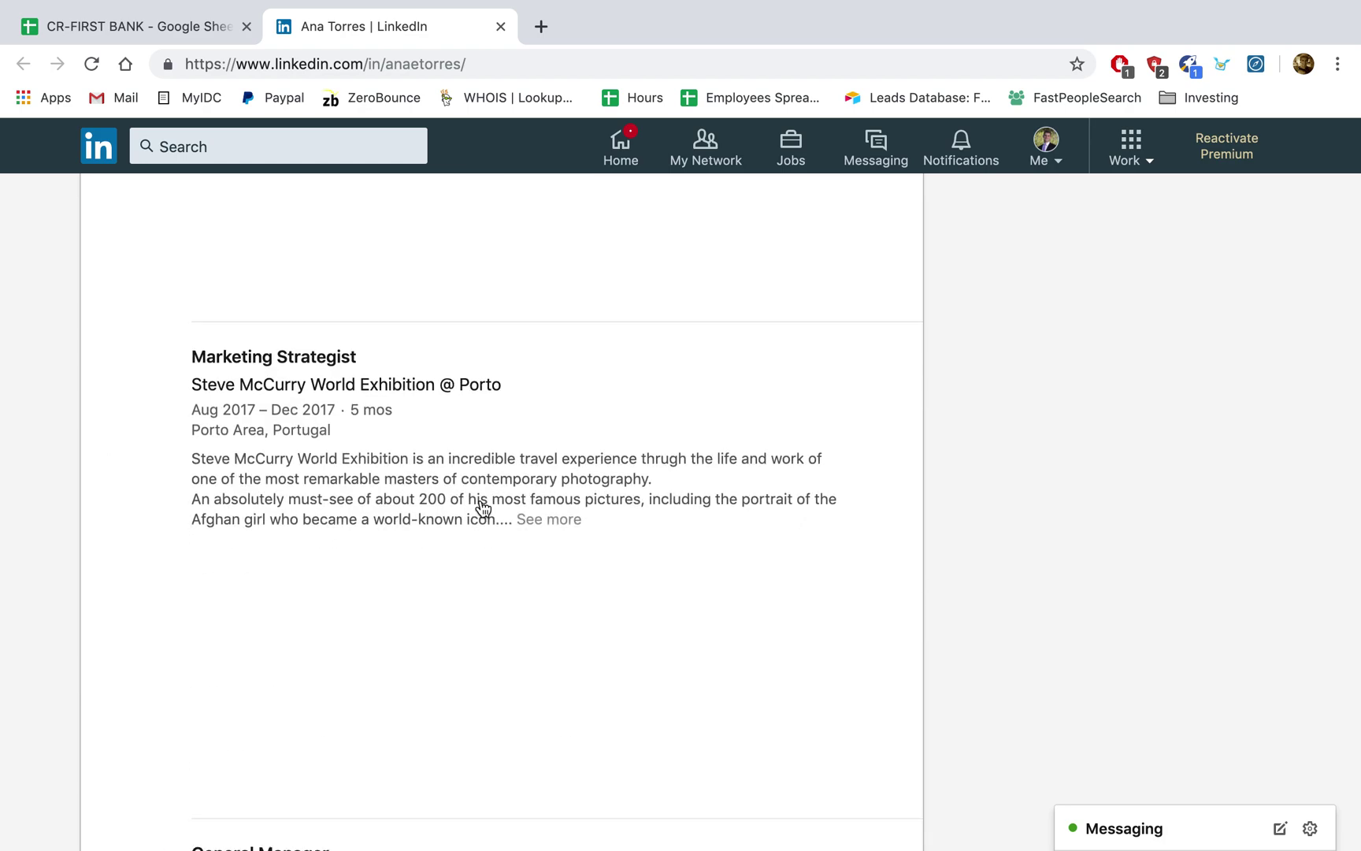
scroll(482, 507, "down", 15)
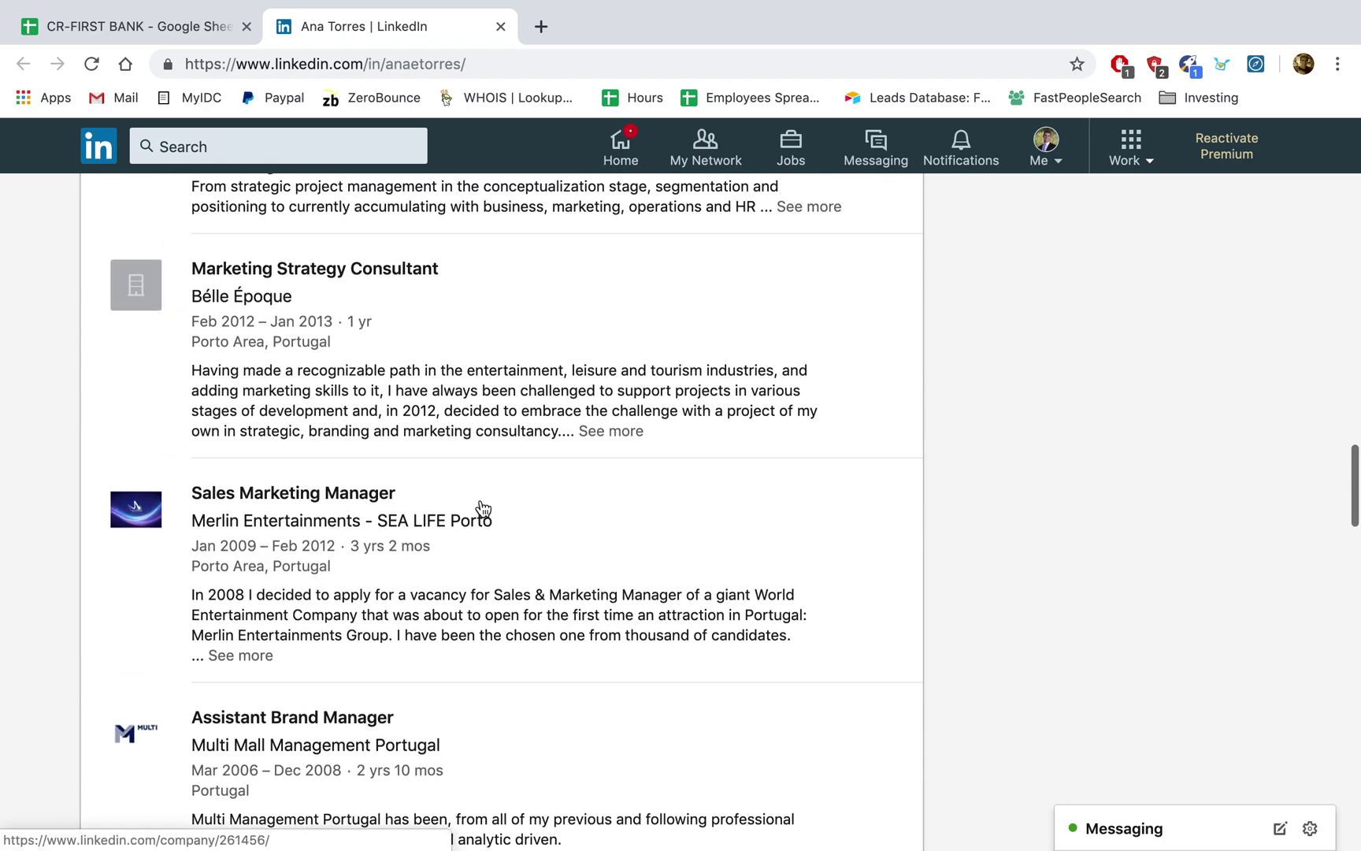
scroll(481, 500, "down", 6)
scroll(480, 499, "up", 20)
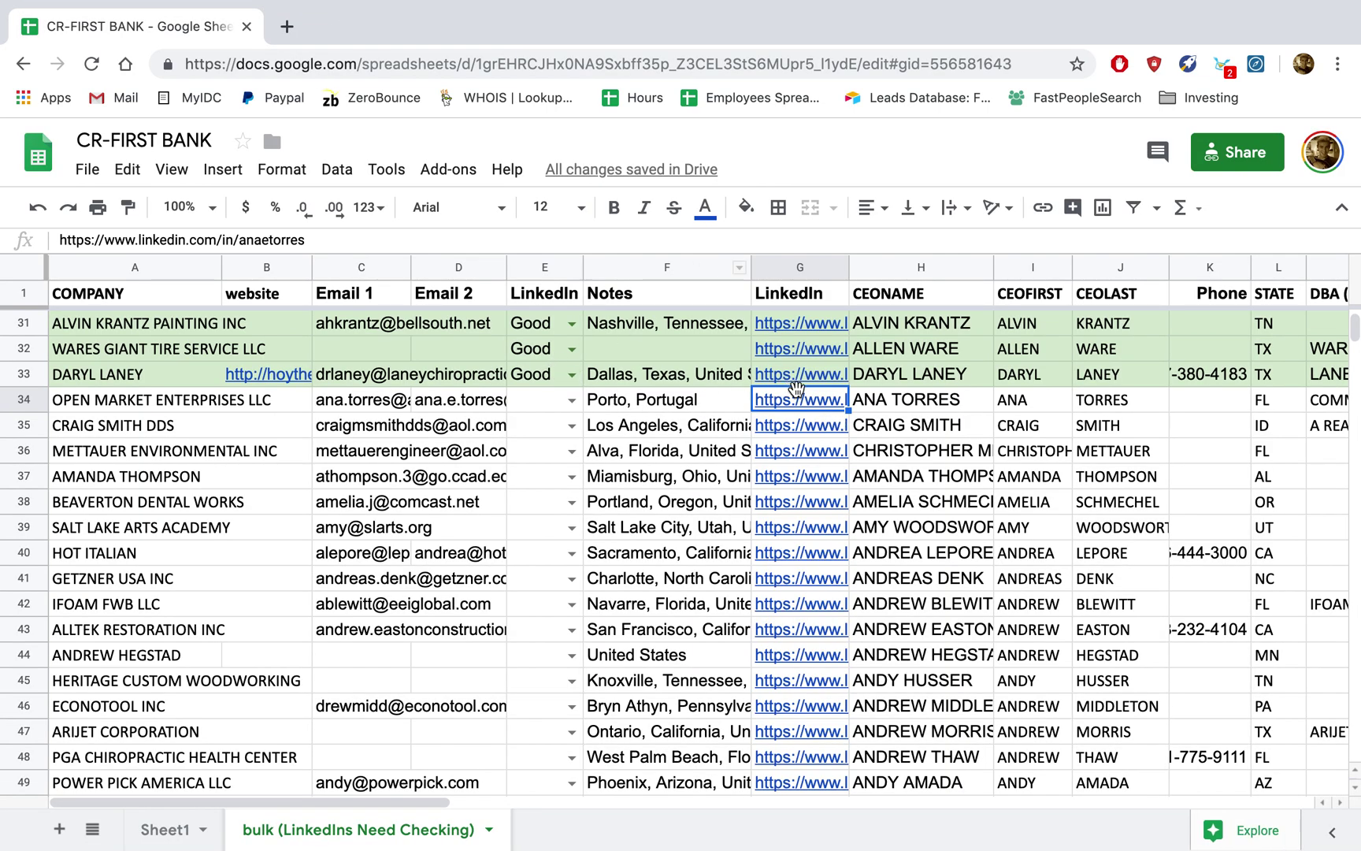
Mark row 34 as Bad in E34 and delete both emails in C34 and D34
left_click(571, 400)
left_click(540, 455)
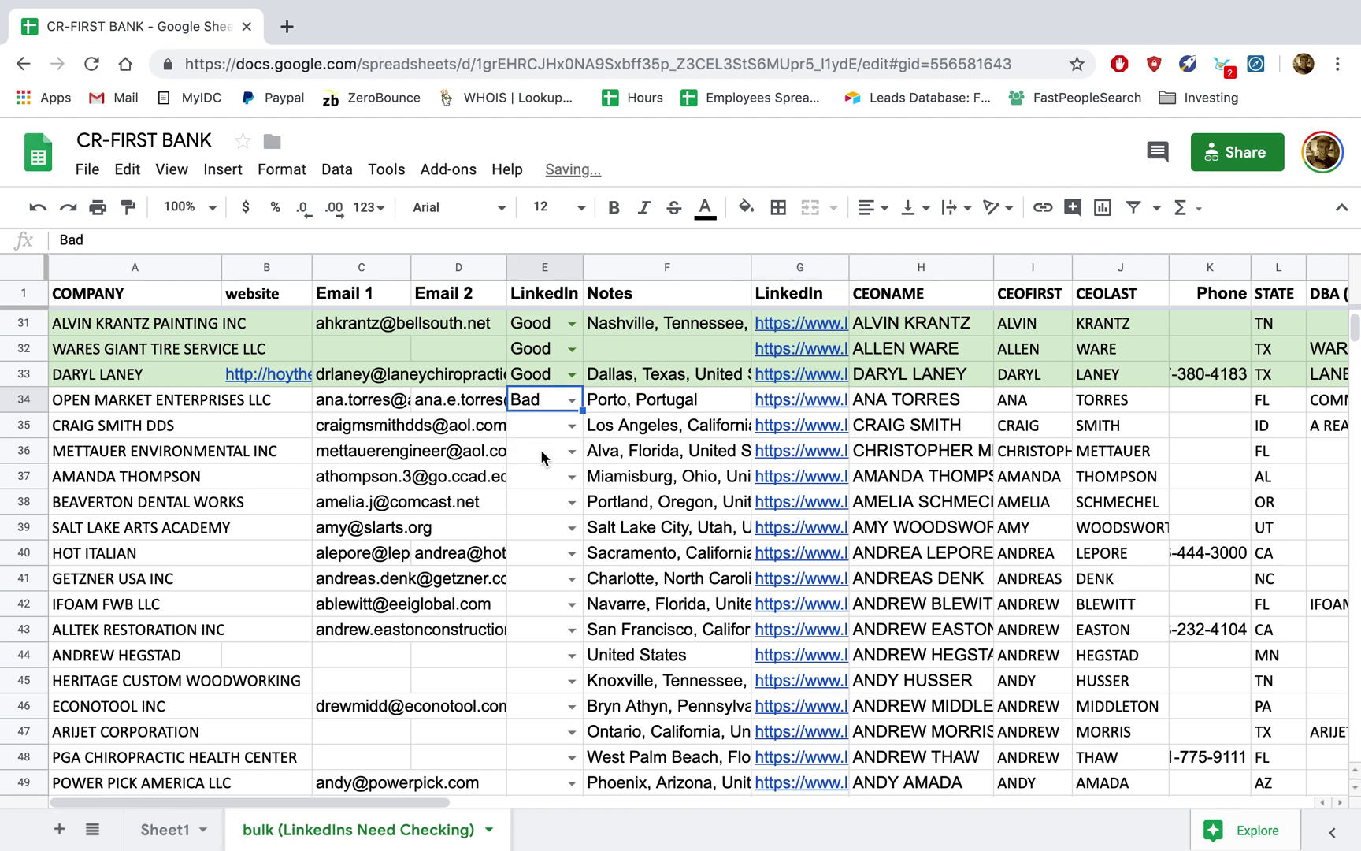
left_click(442, 402)
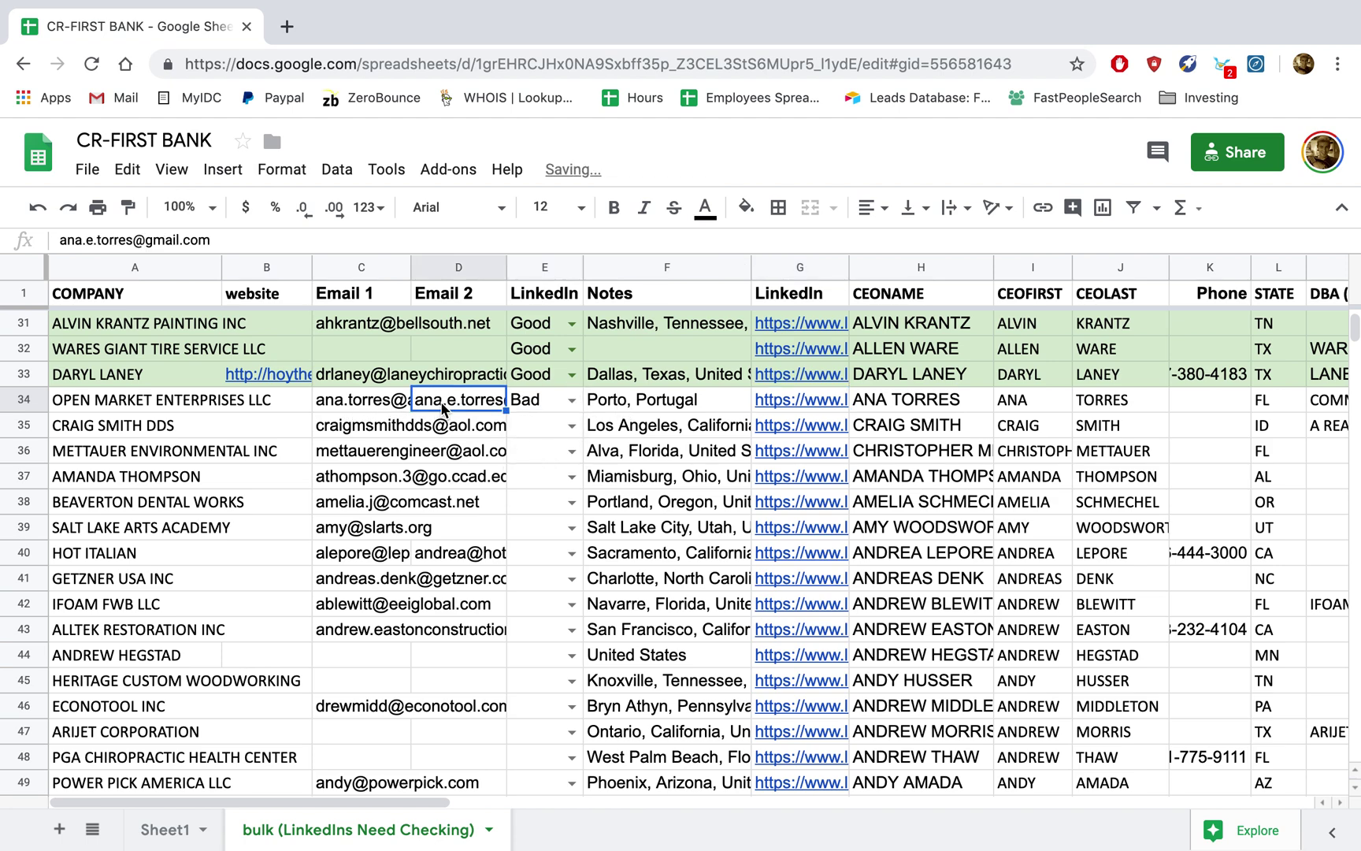
key("Delete")
left_click(361, 399)
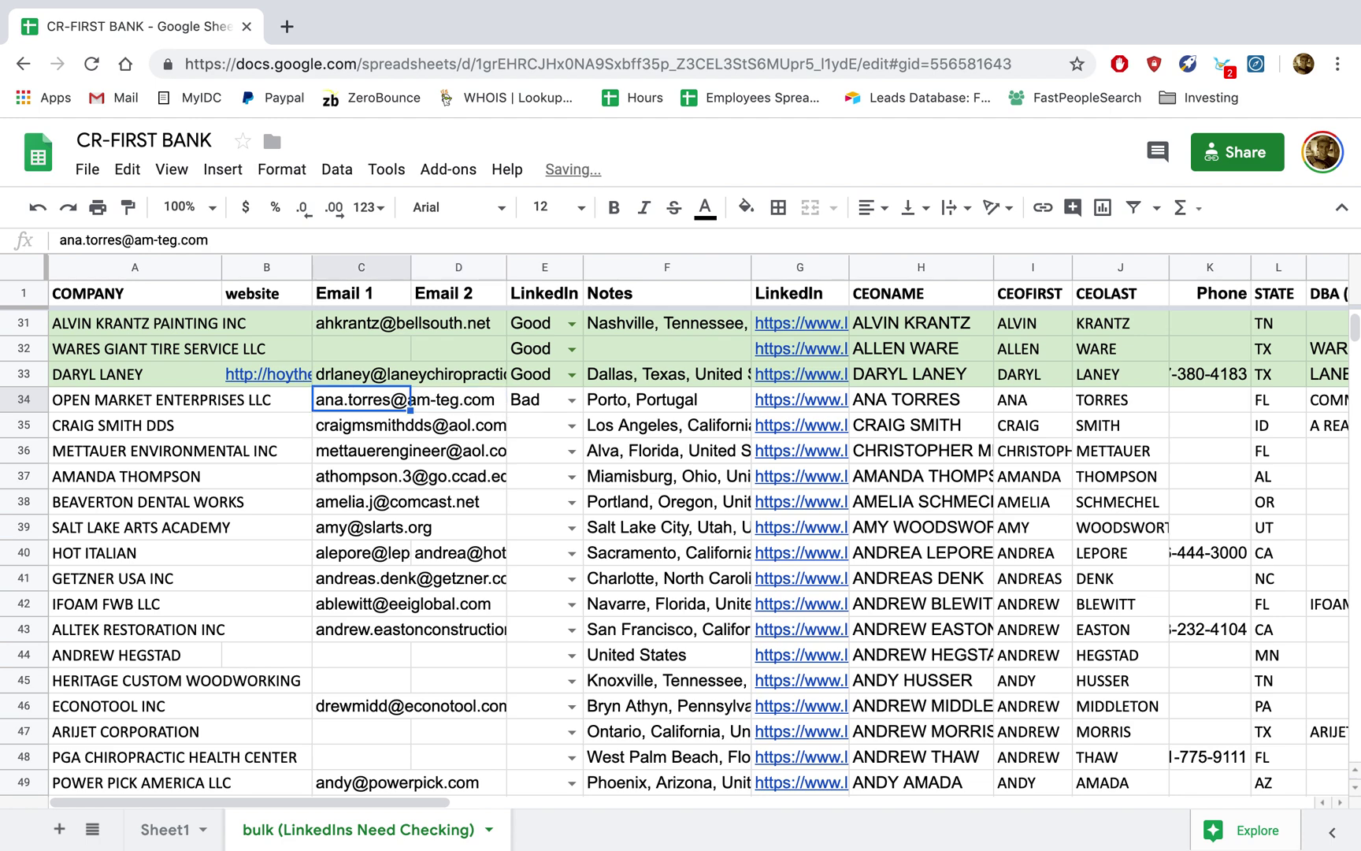
key("Delete")
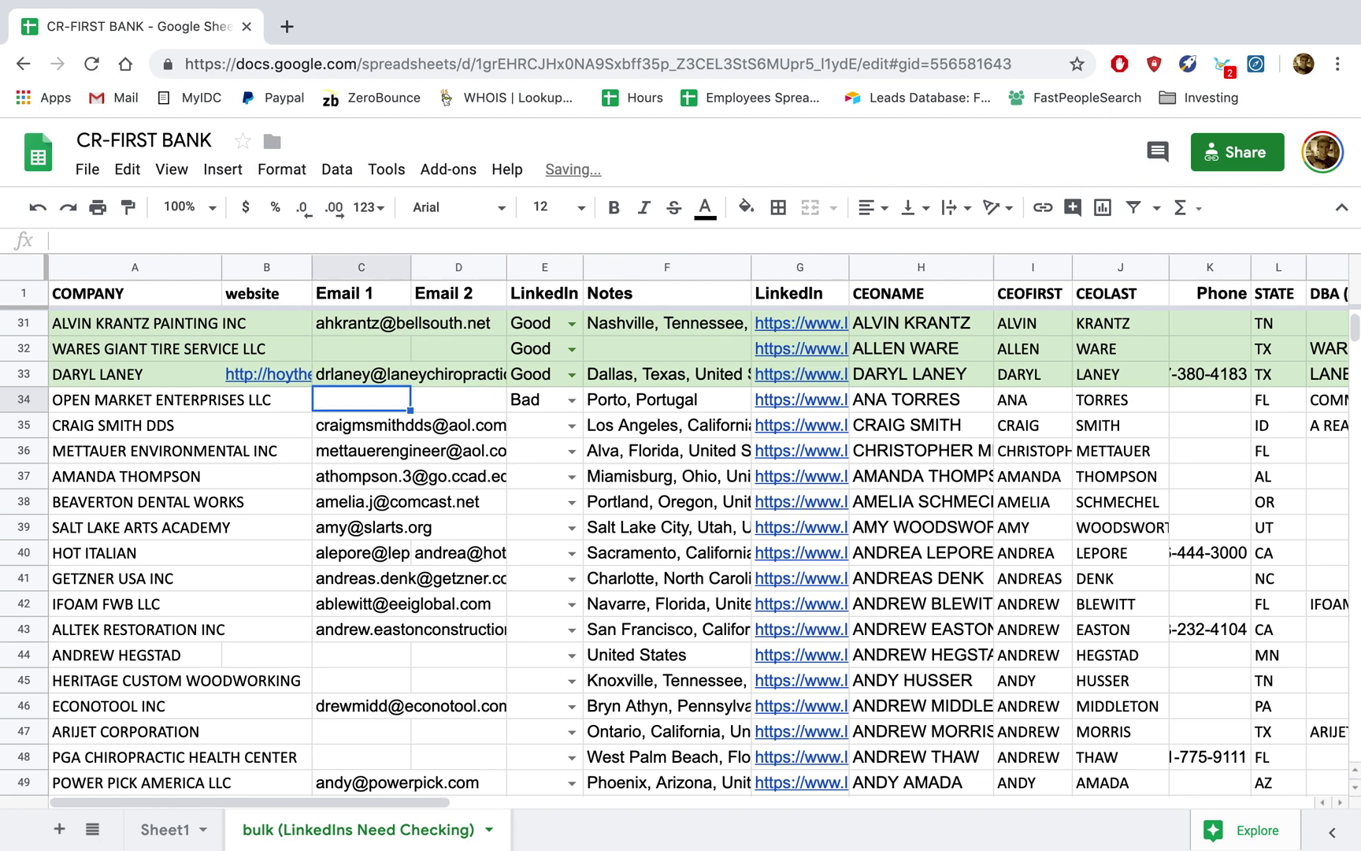
left_click(1188, 400)
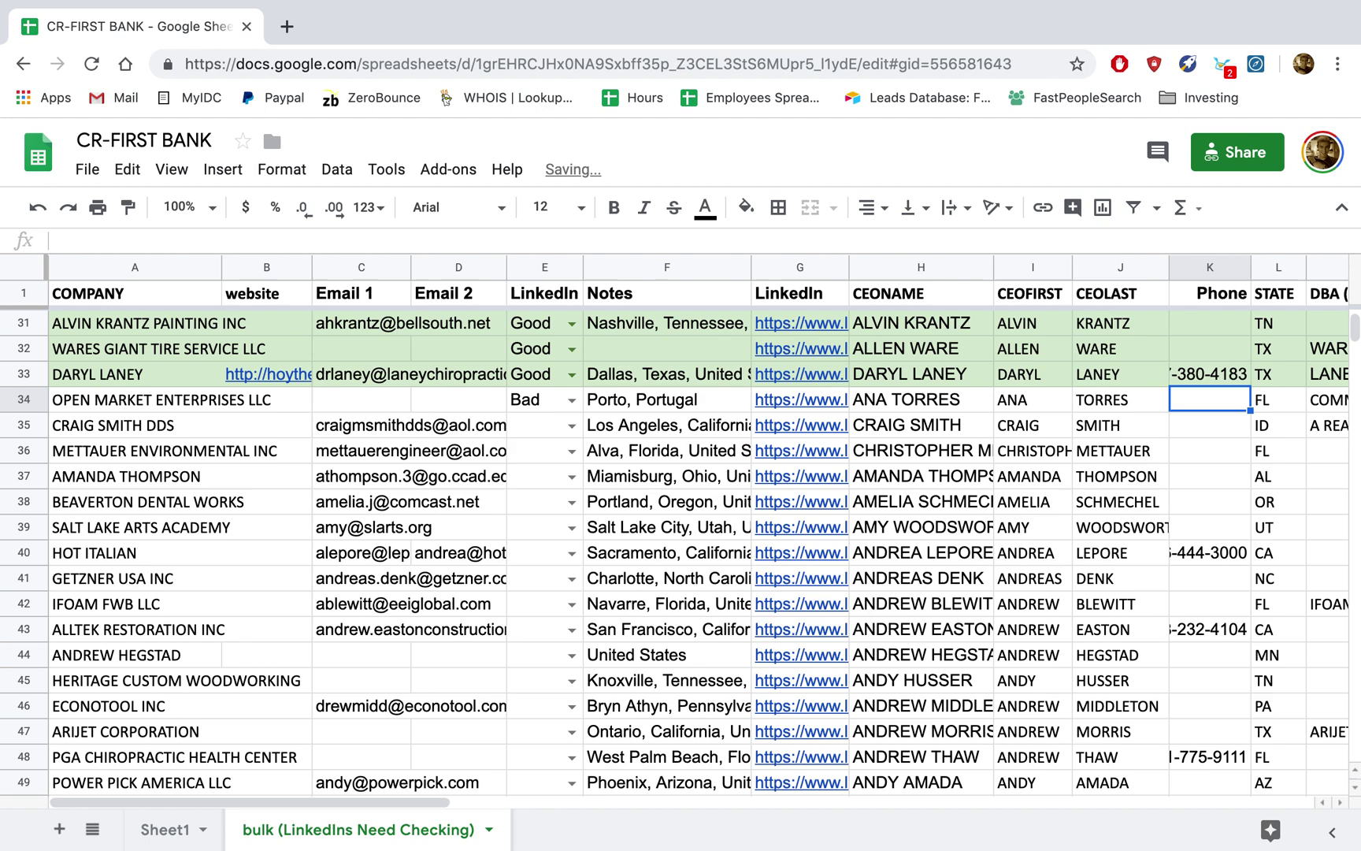
Fill row 34 yellow, replacing an accidental light green fill
left_click(19, 399)
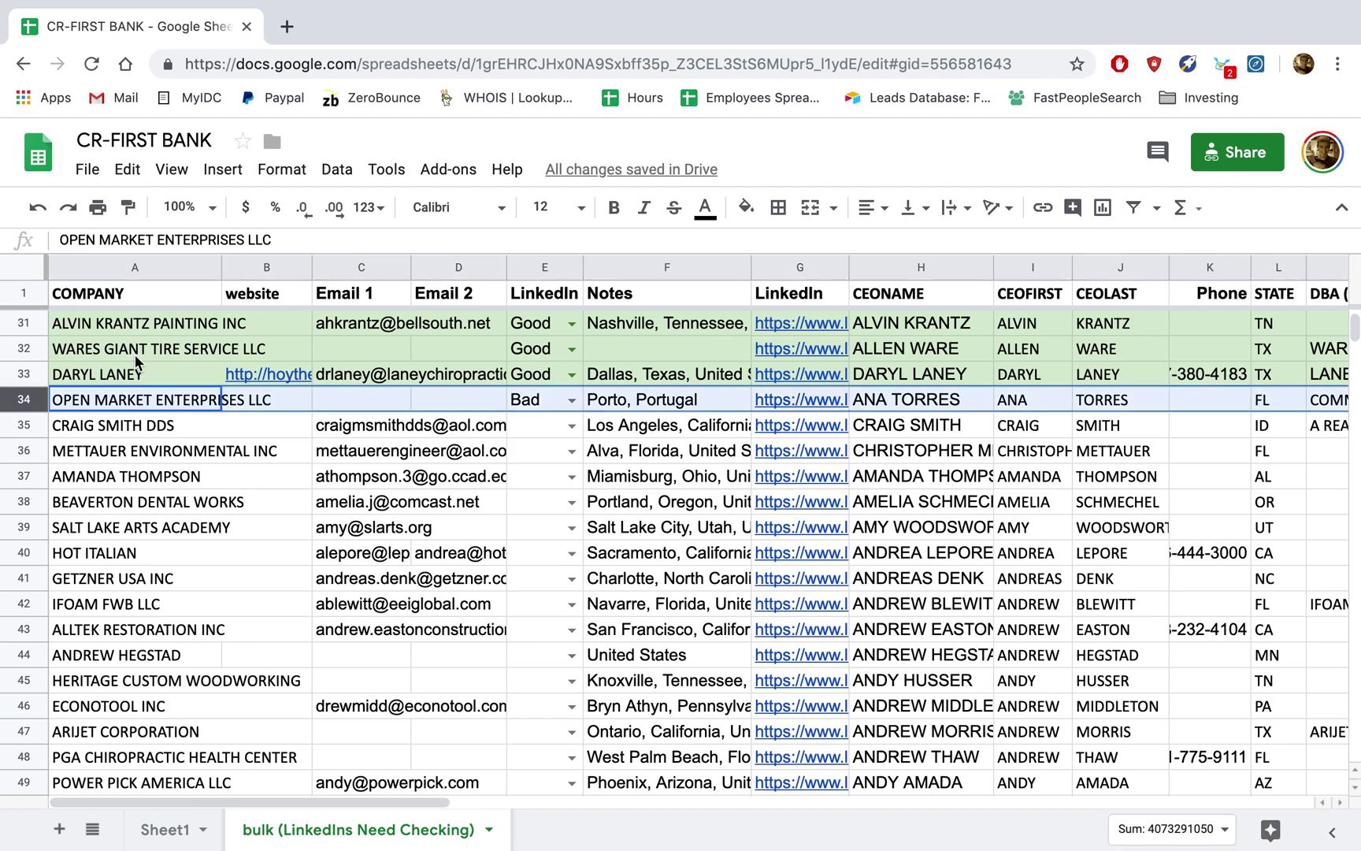
left_click(745, 207)
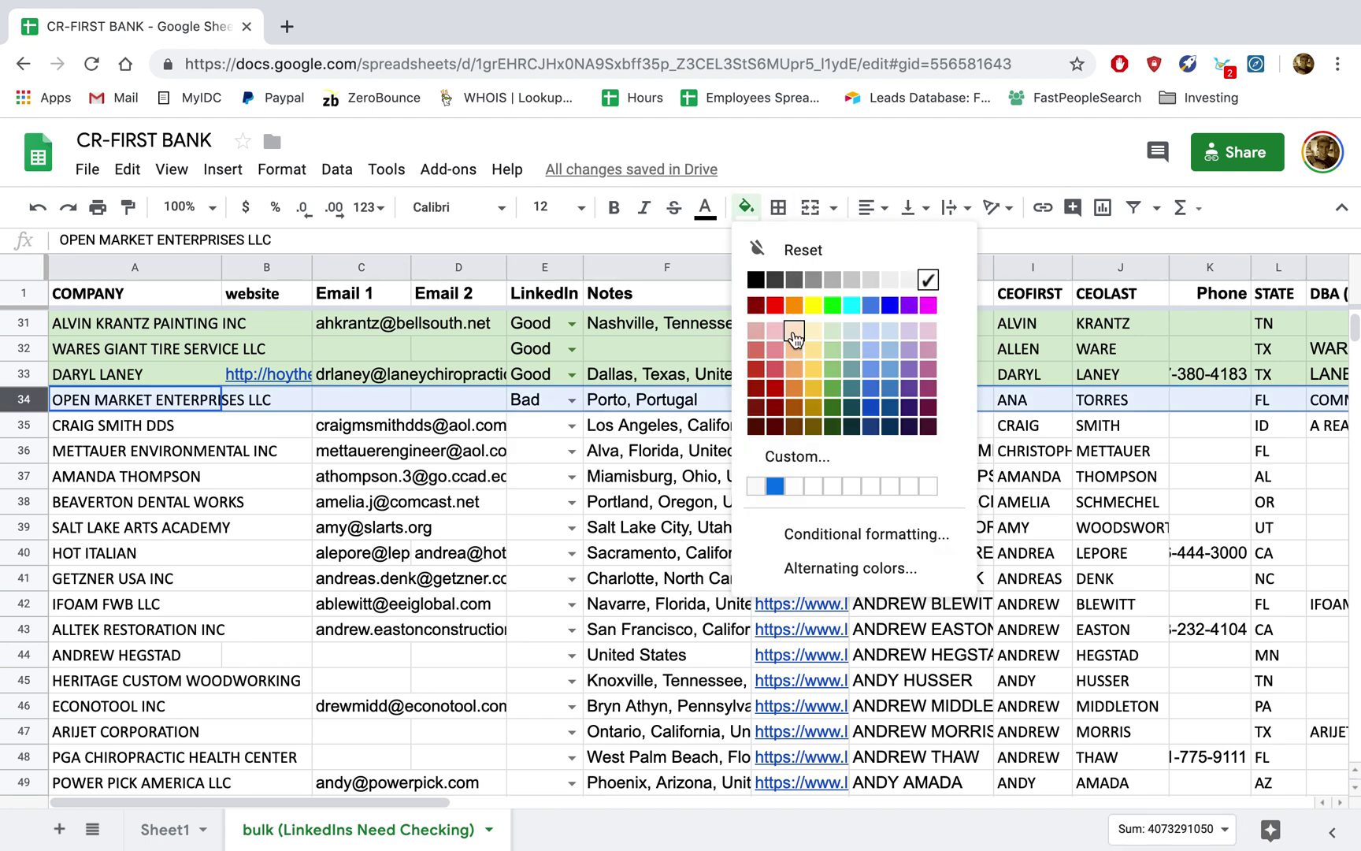
left_click(840, 332)
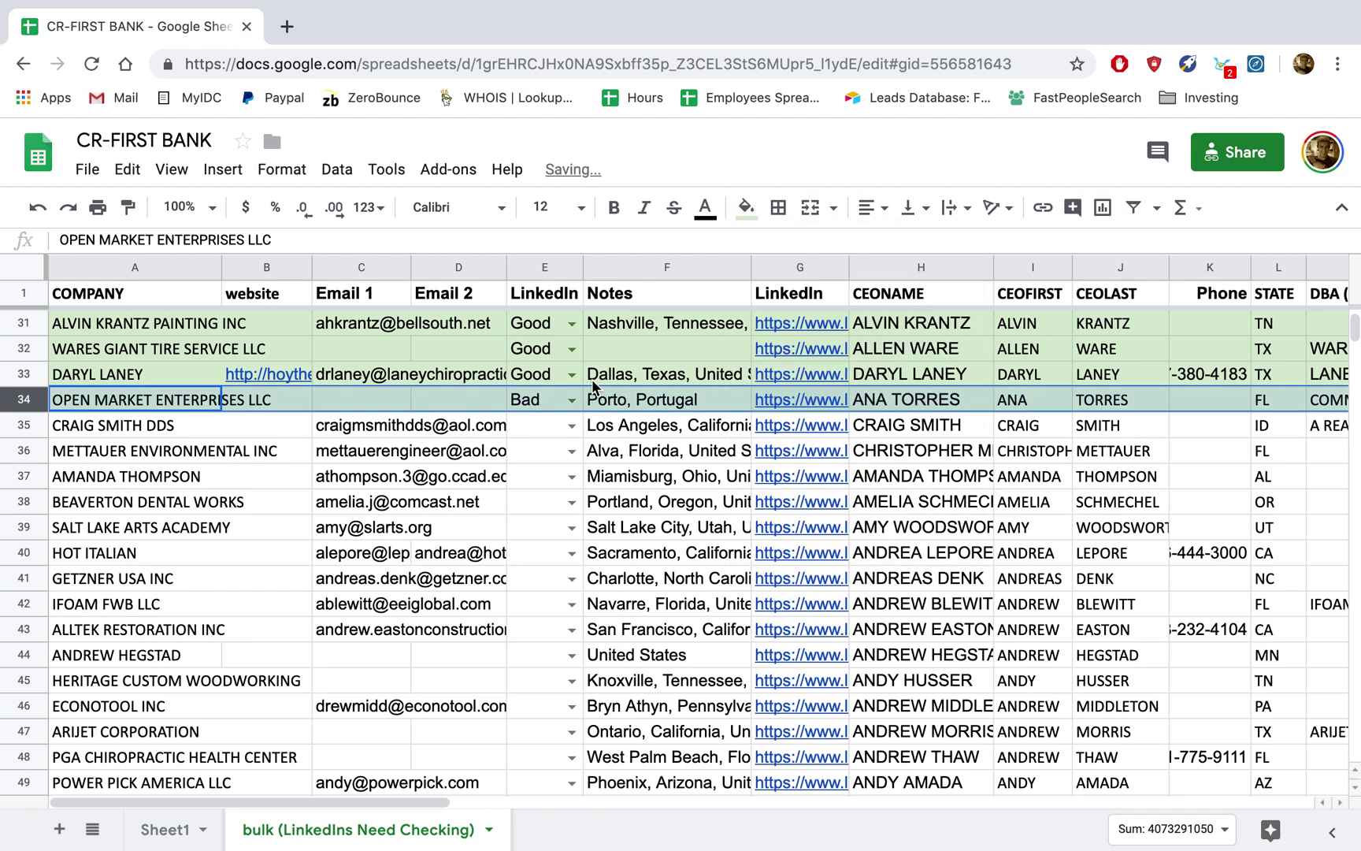
left_click(153, 425)
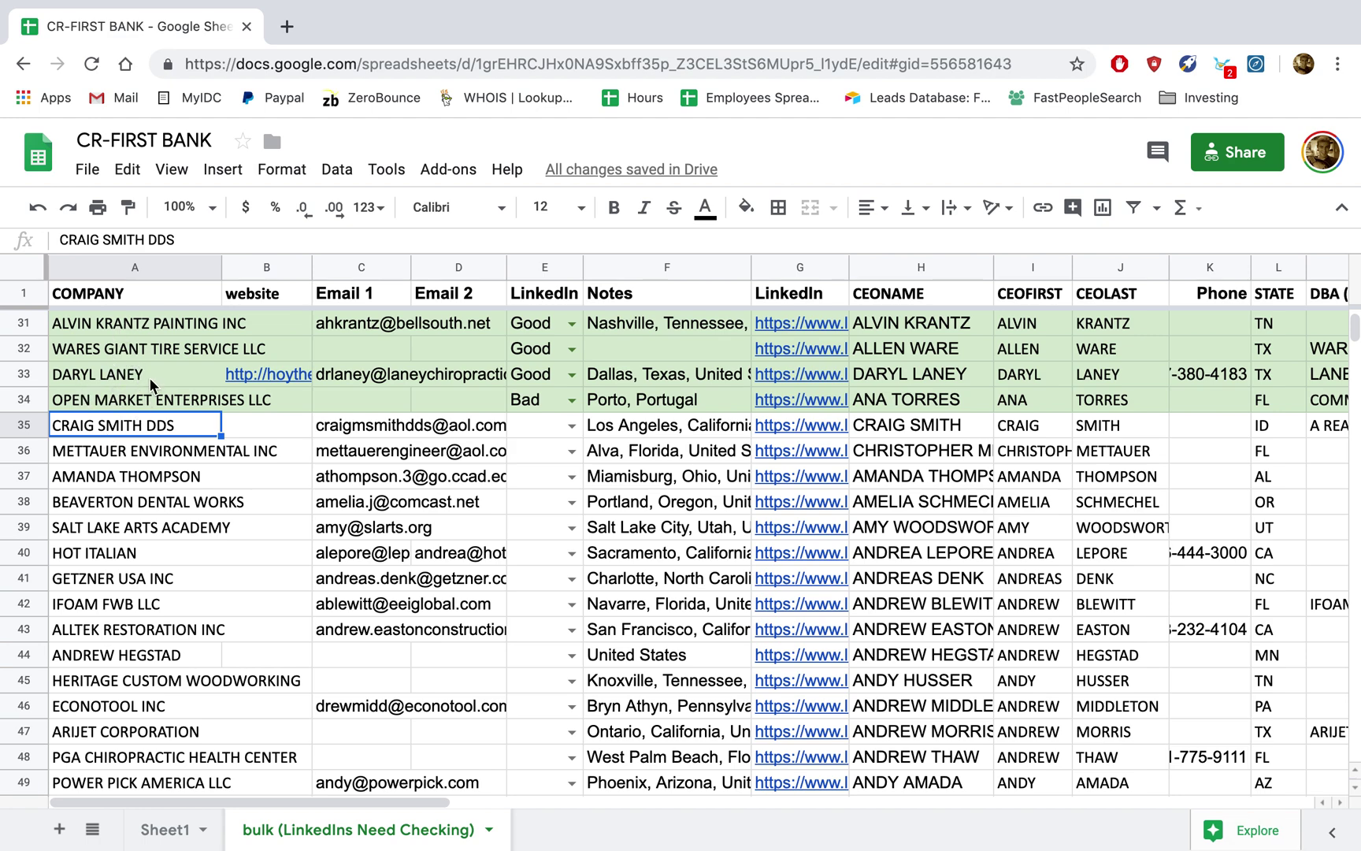
left_click(28, 398)
left_click(745, 207)
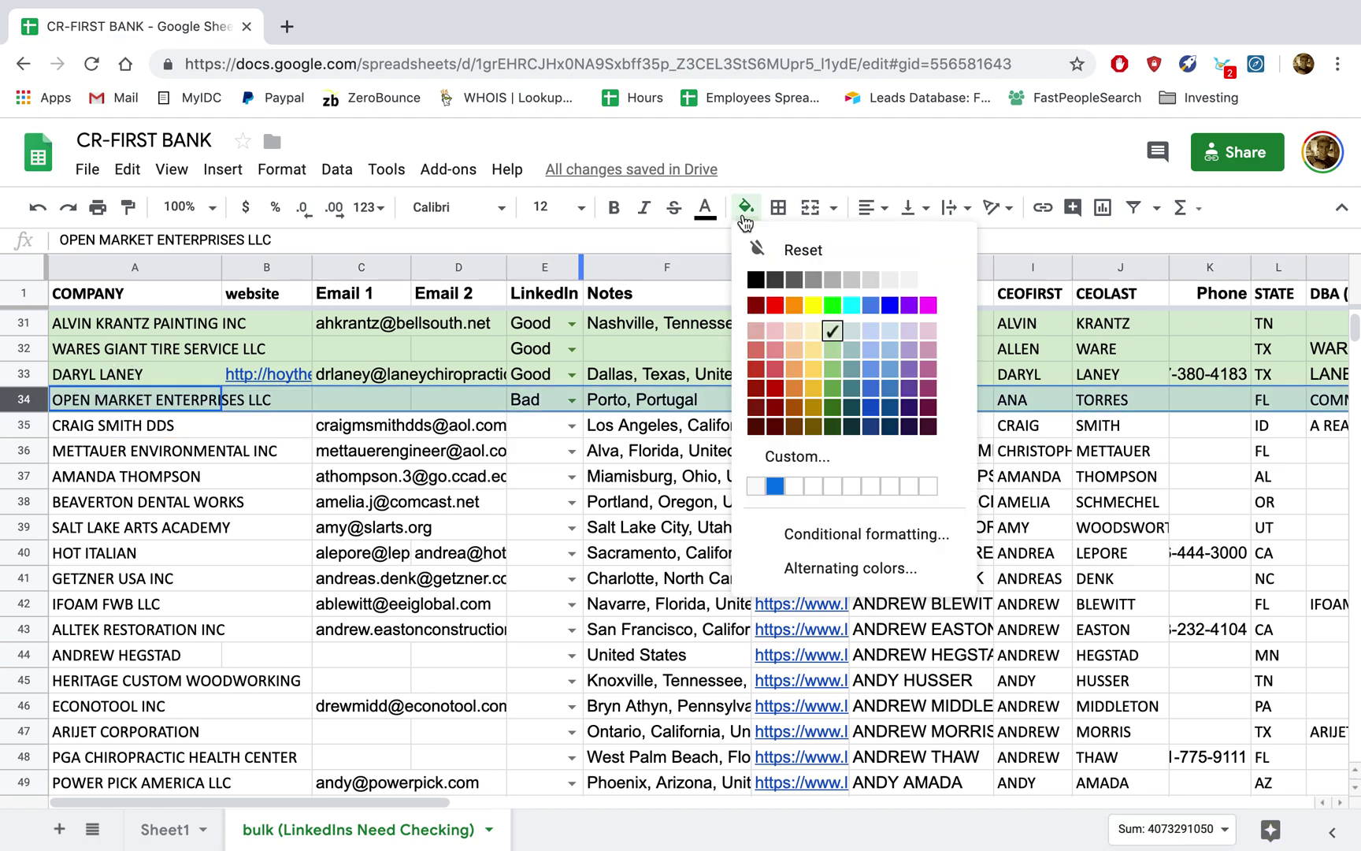
left_click(812, 304)
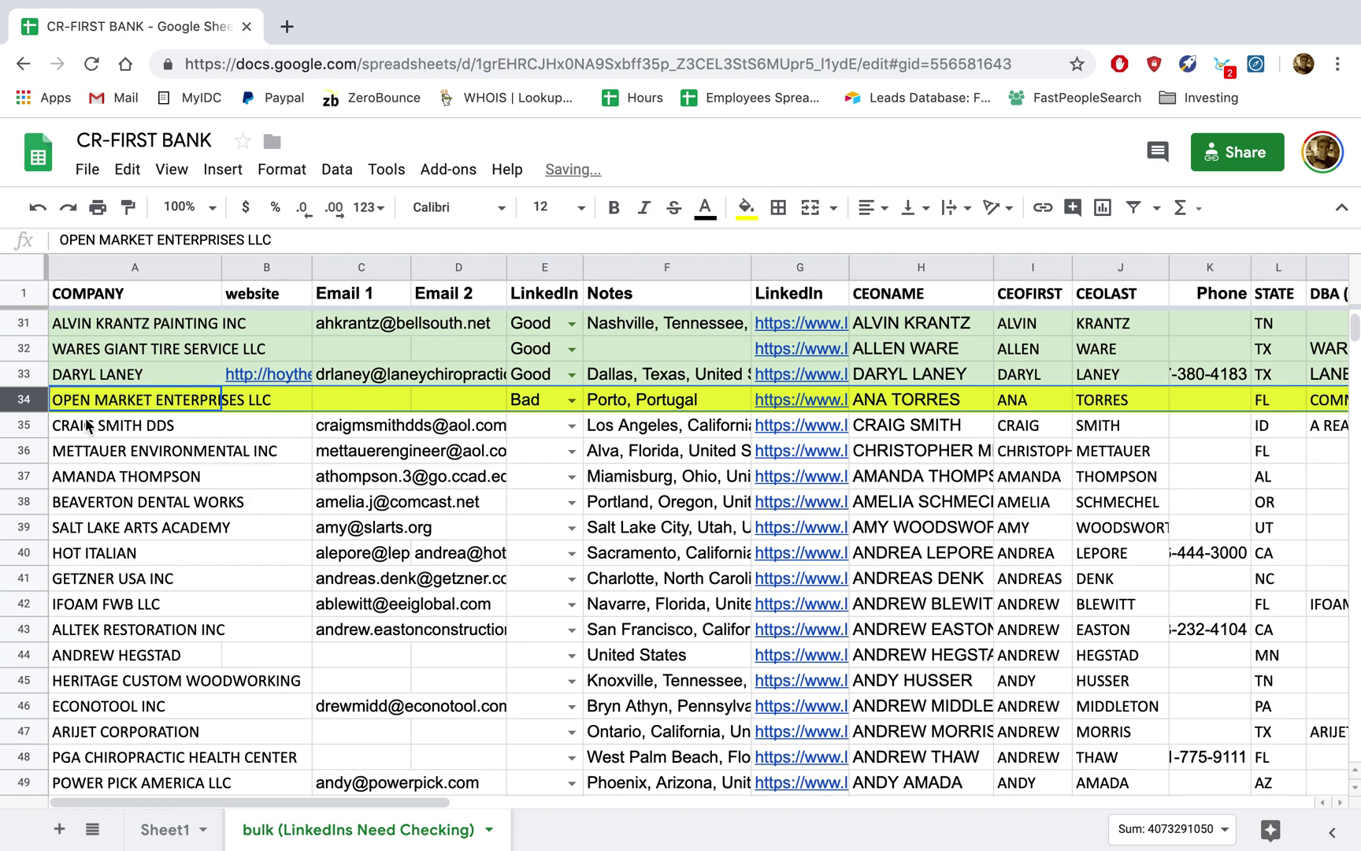
left_click(109, 425)
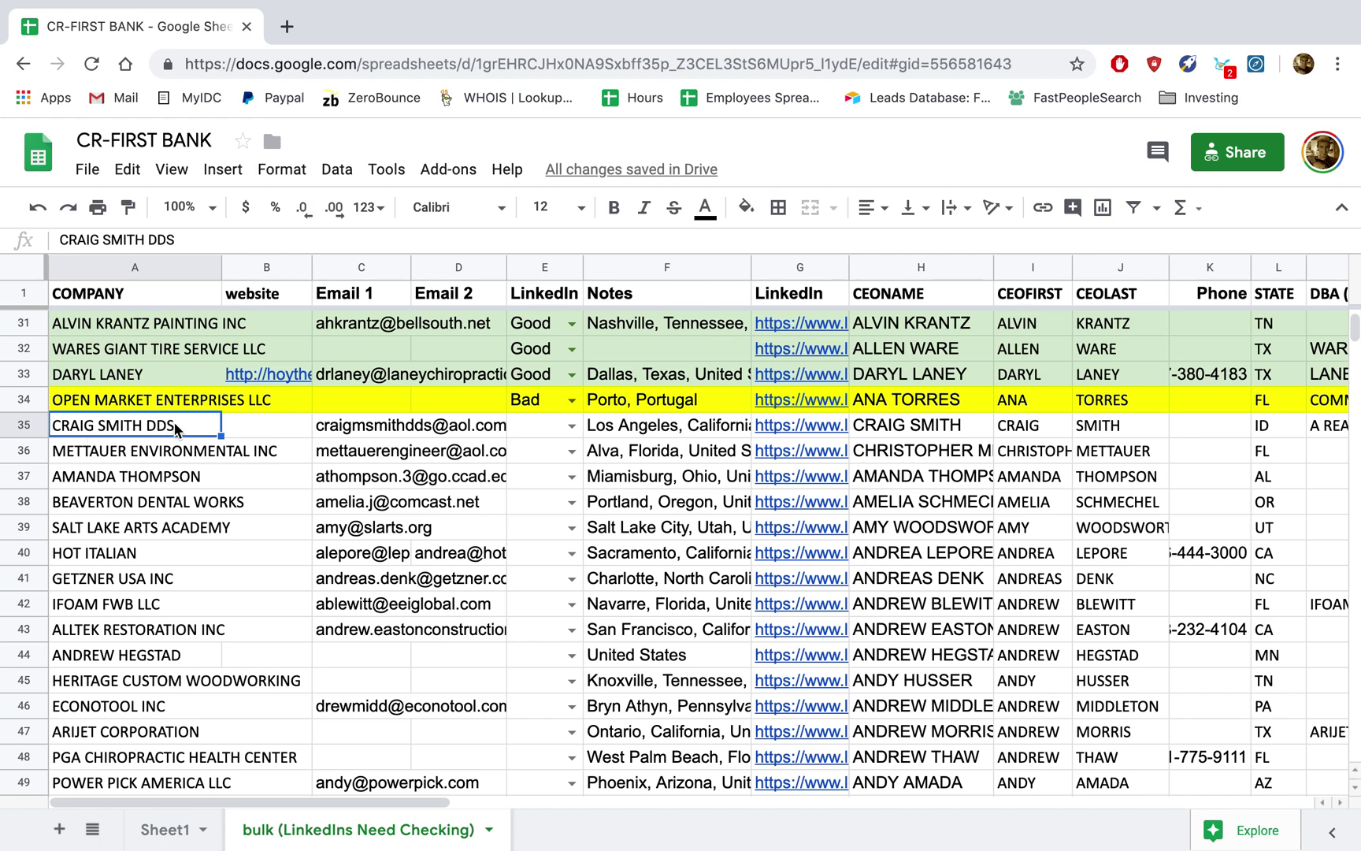
Check row 35's DBA, location note and state, then open its LinkedIn profile from G35
left_click(1331, 430)
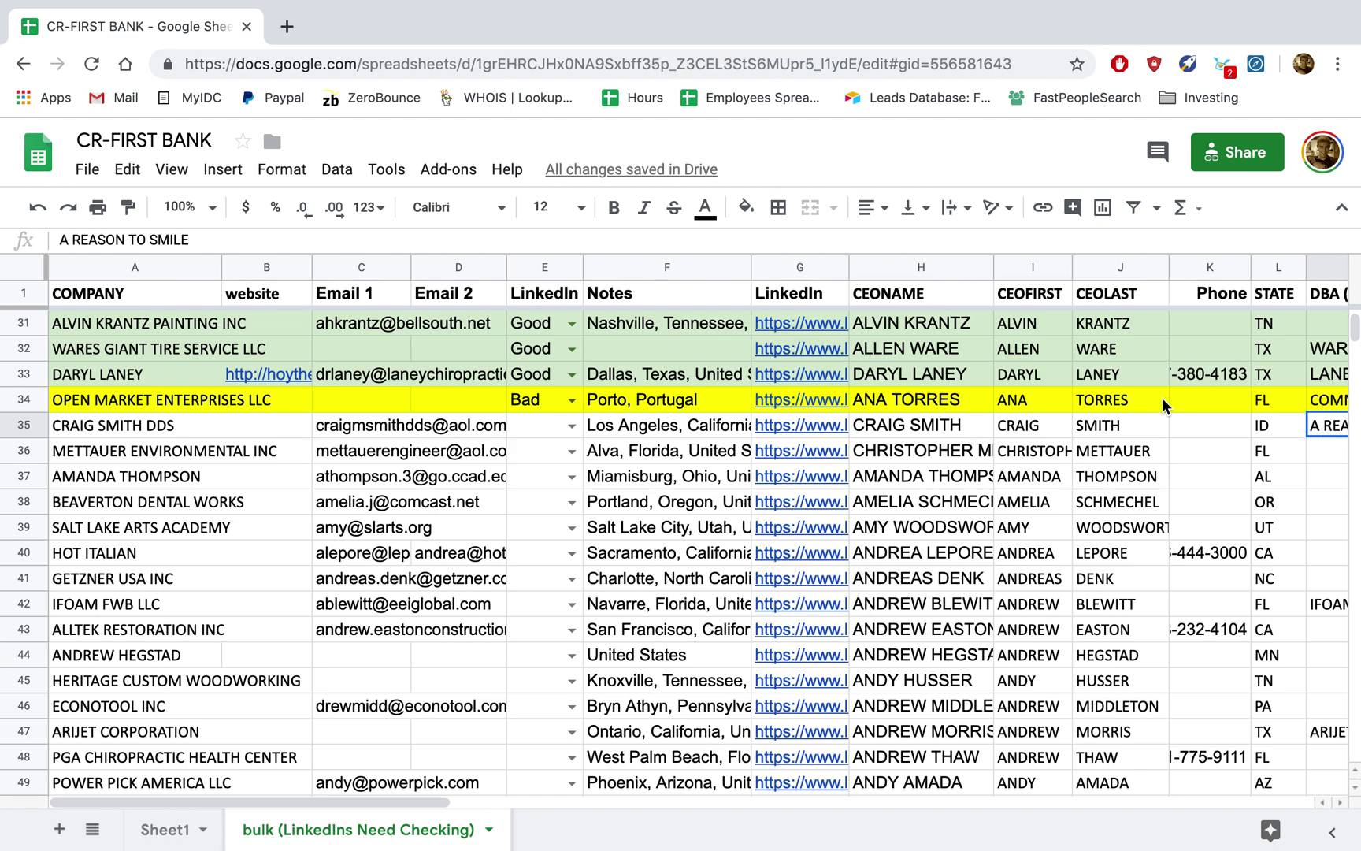
left_click(689, 429)
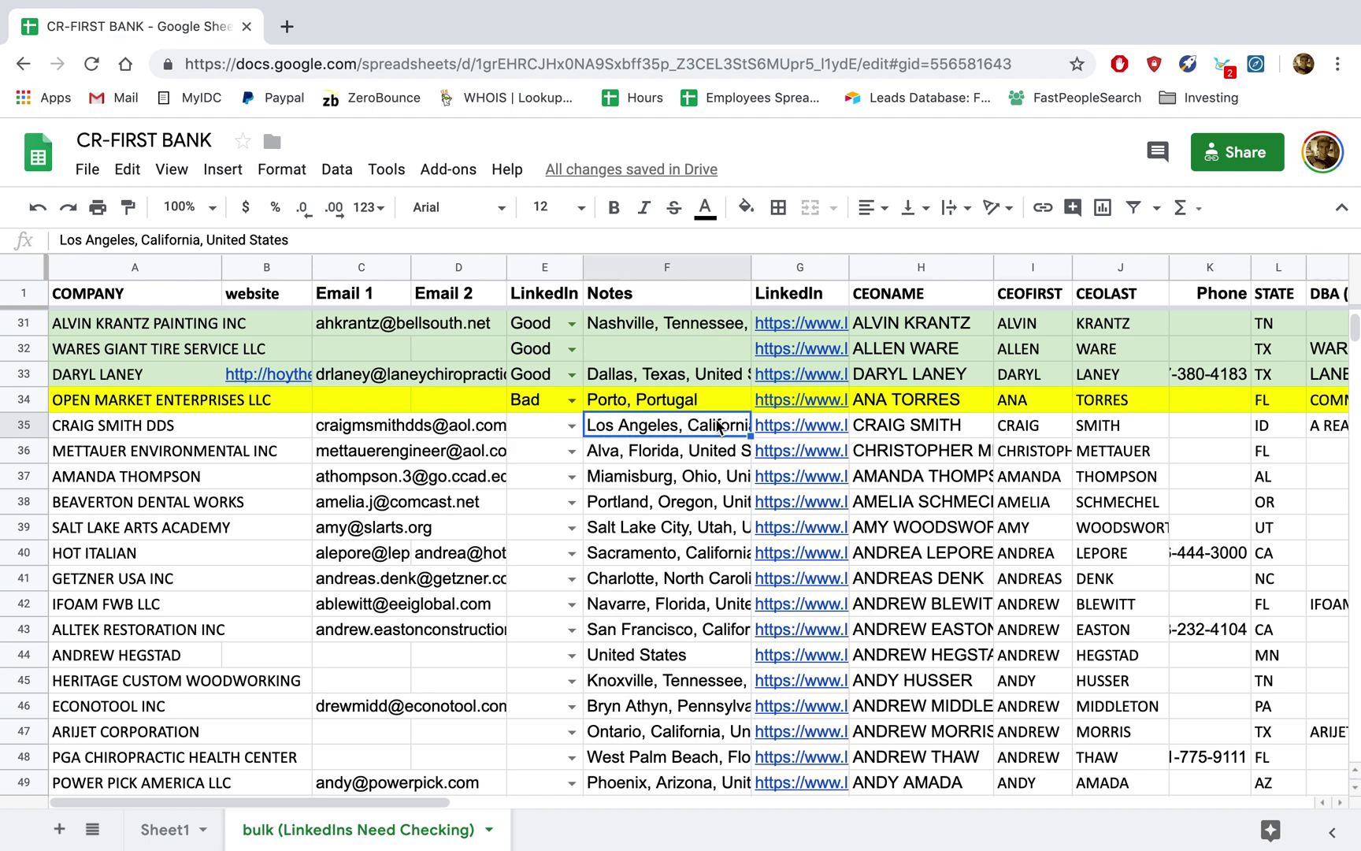
left_click(1265, 432)
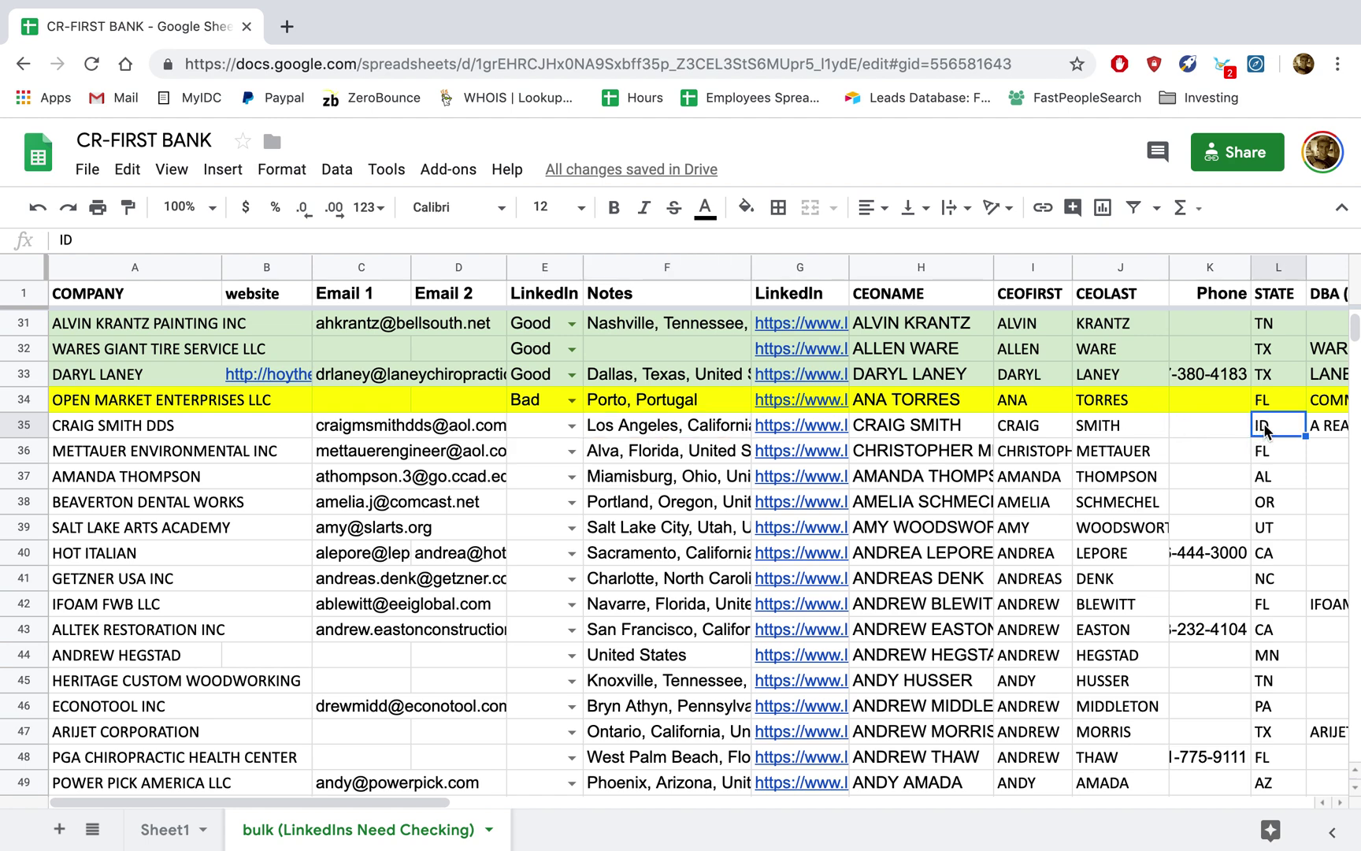
left_click(764, 426)
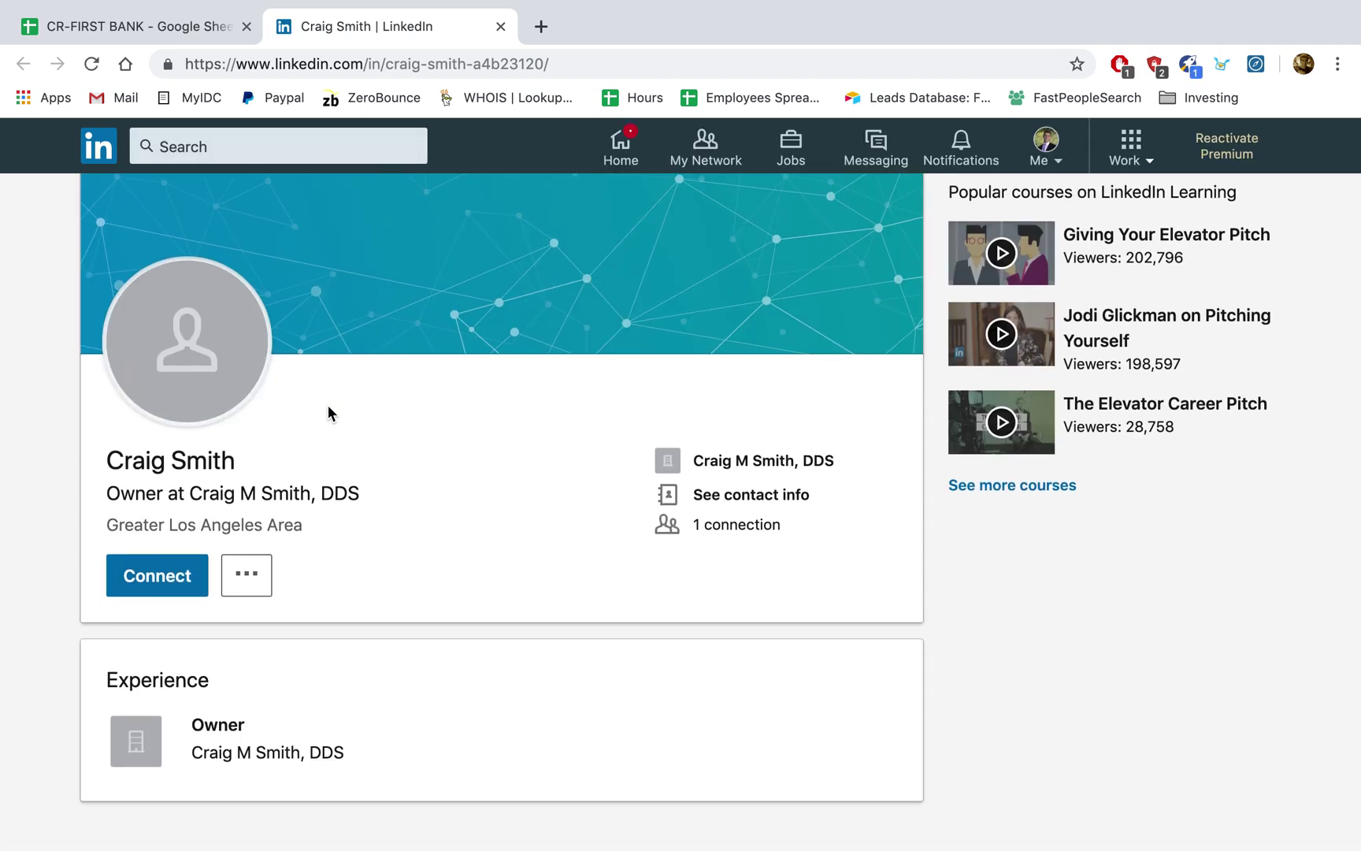
Scroll the dental practice owner's profile to read headline, location and experience, then return to the sheet
scroll(328, 405, "down", 1)
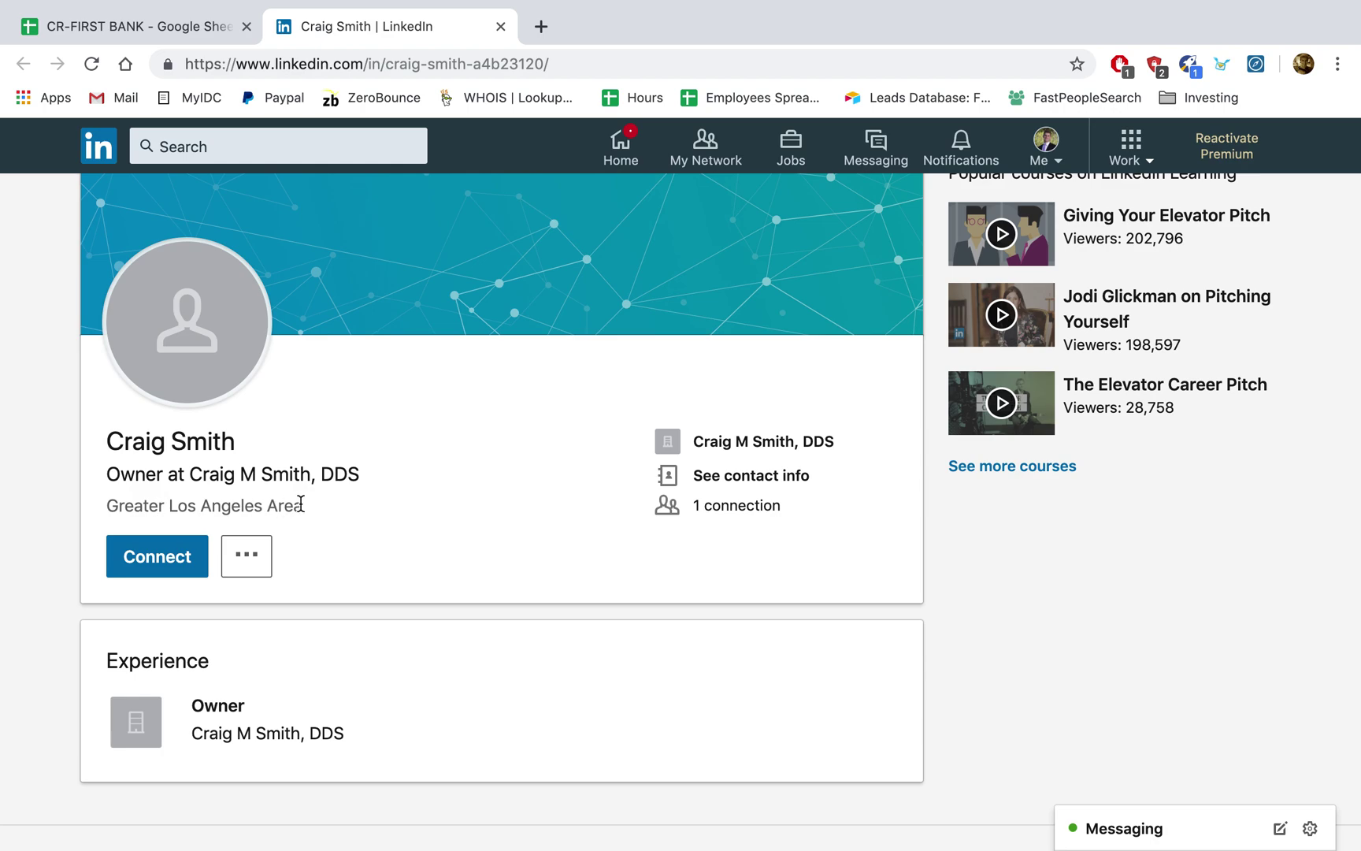
scroll(309, 509, "down", 2)
scroll(309, 509, "up", 3)
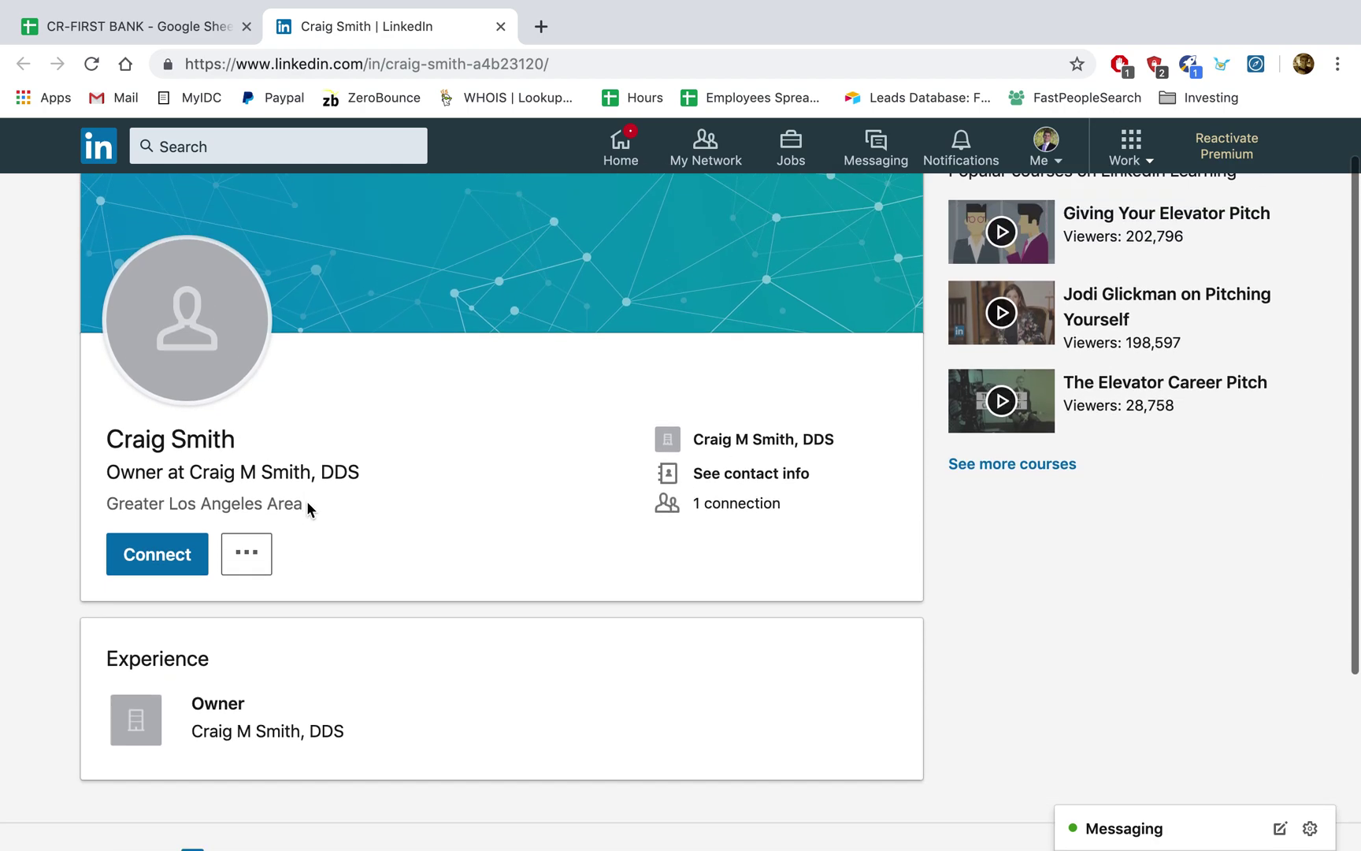
left_click(162, 29)
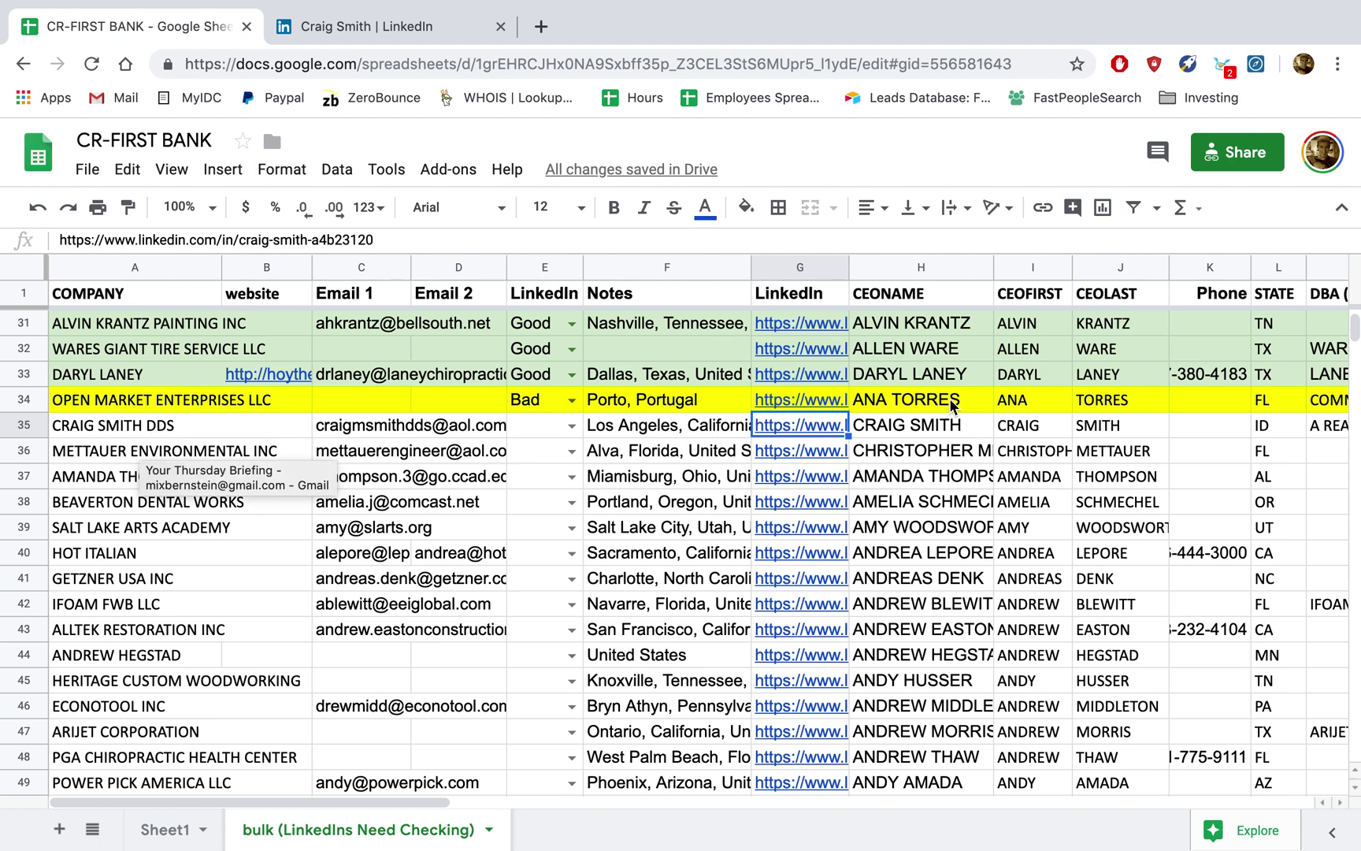
left_click(1264, 425)
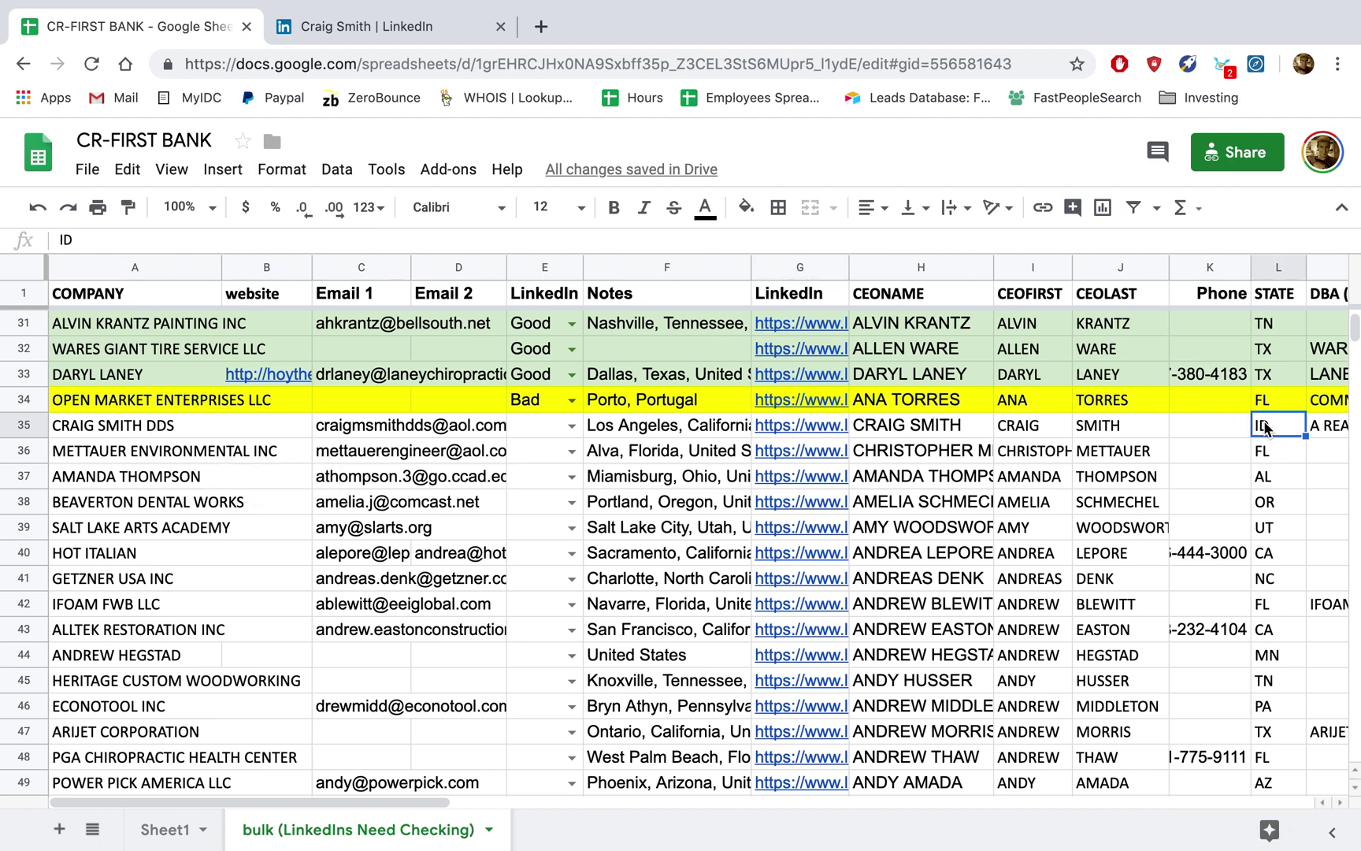
left_click(1324, 436)
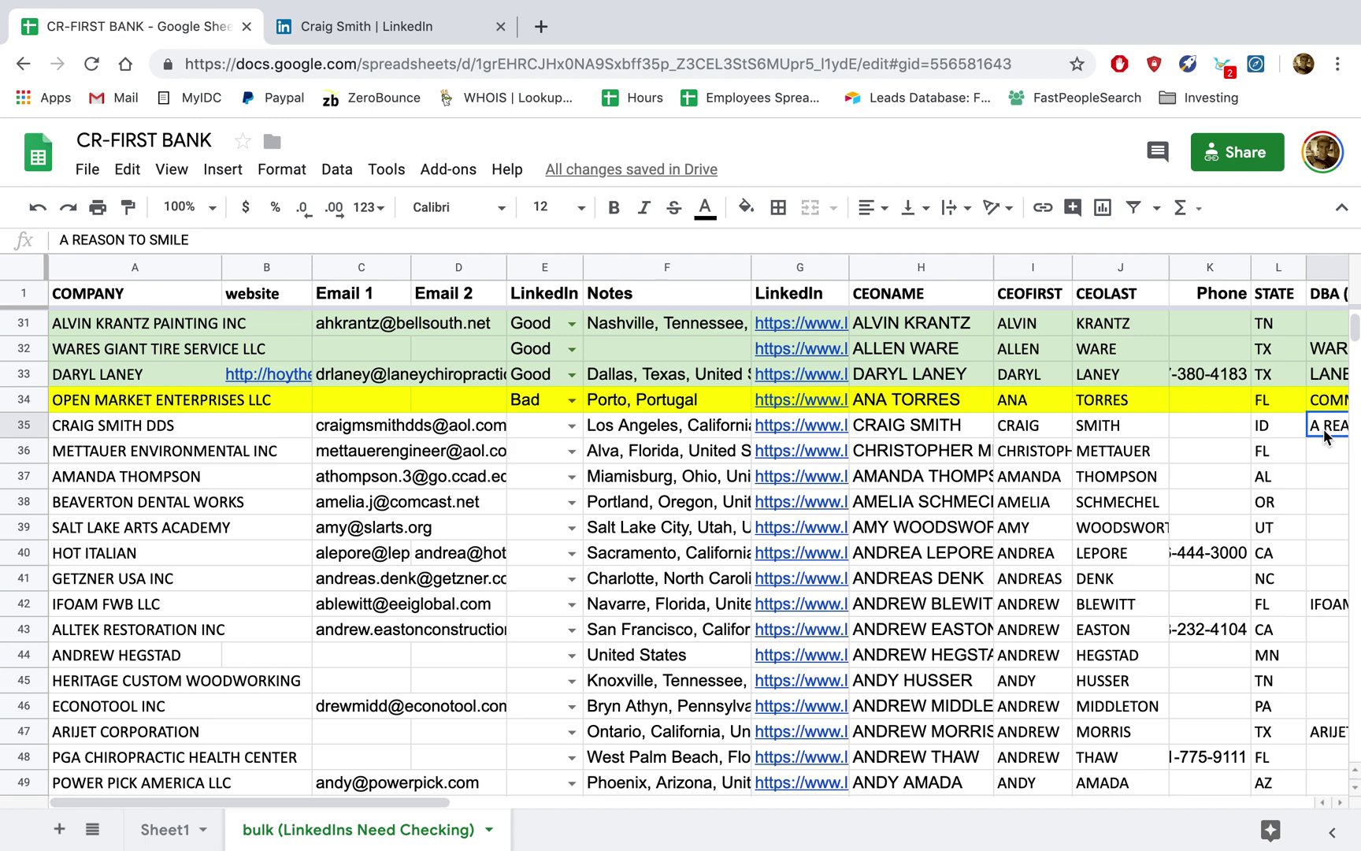
left_click(333, 39)
scroll(325, 298, "down", 3)
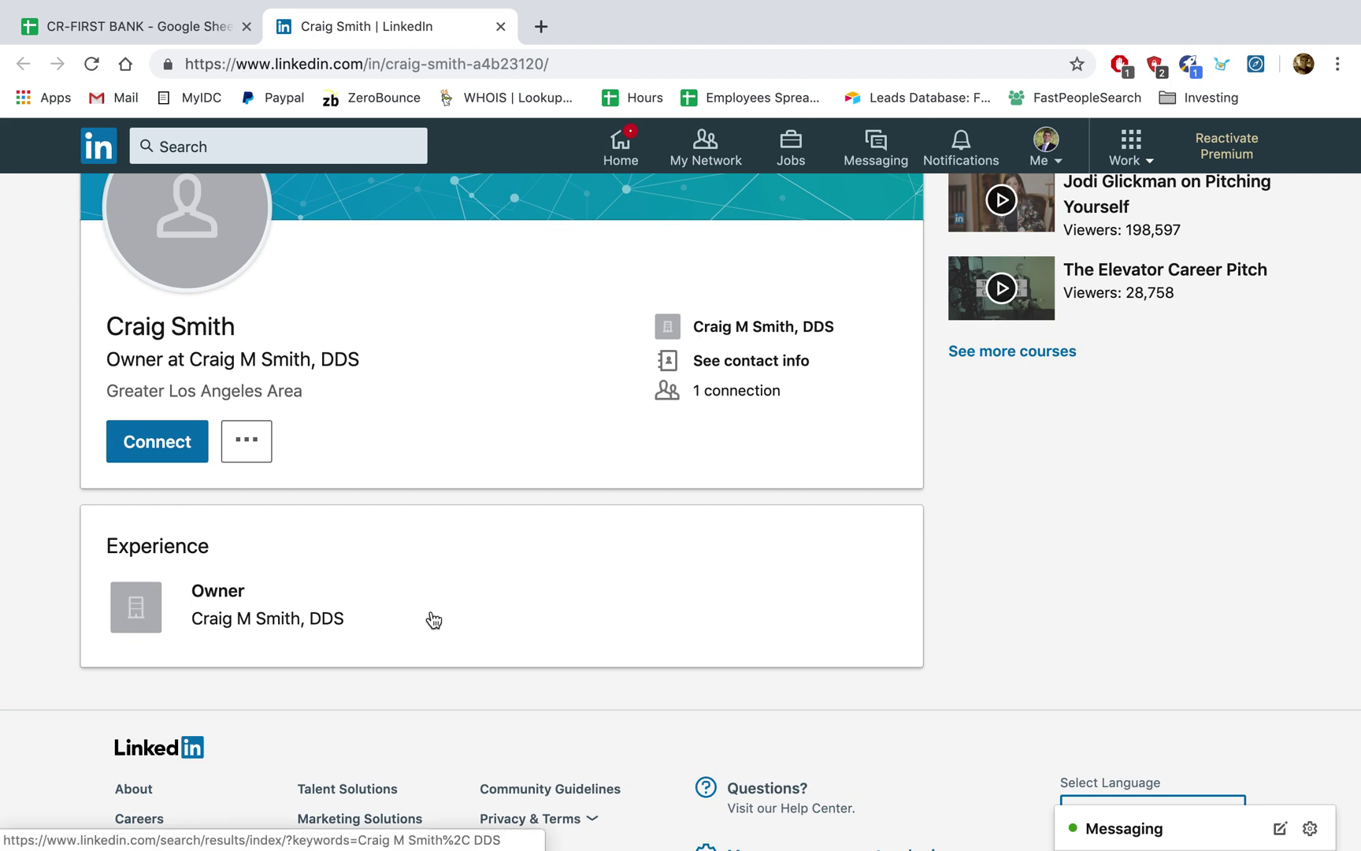
Check RocketReach and LinkedIn contact info for the row 35 owner, finding no company website
scroll(431, 616, "down", 1)
scroll(431, 616, "up", 3)
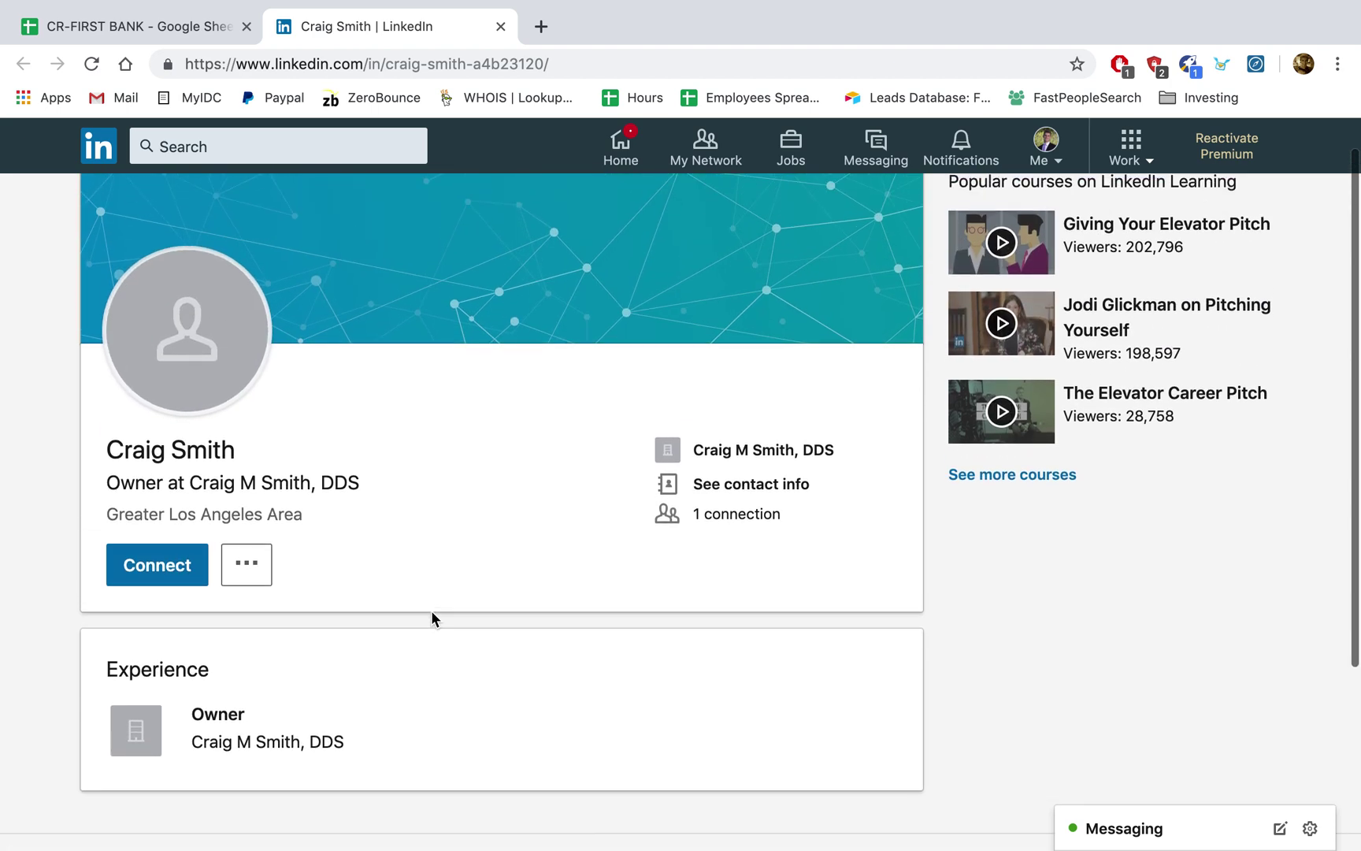
left_click(1189, 65)
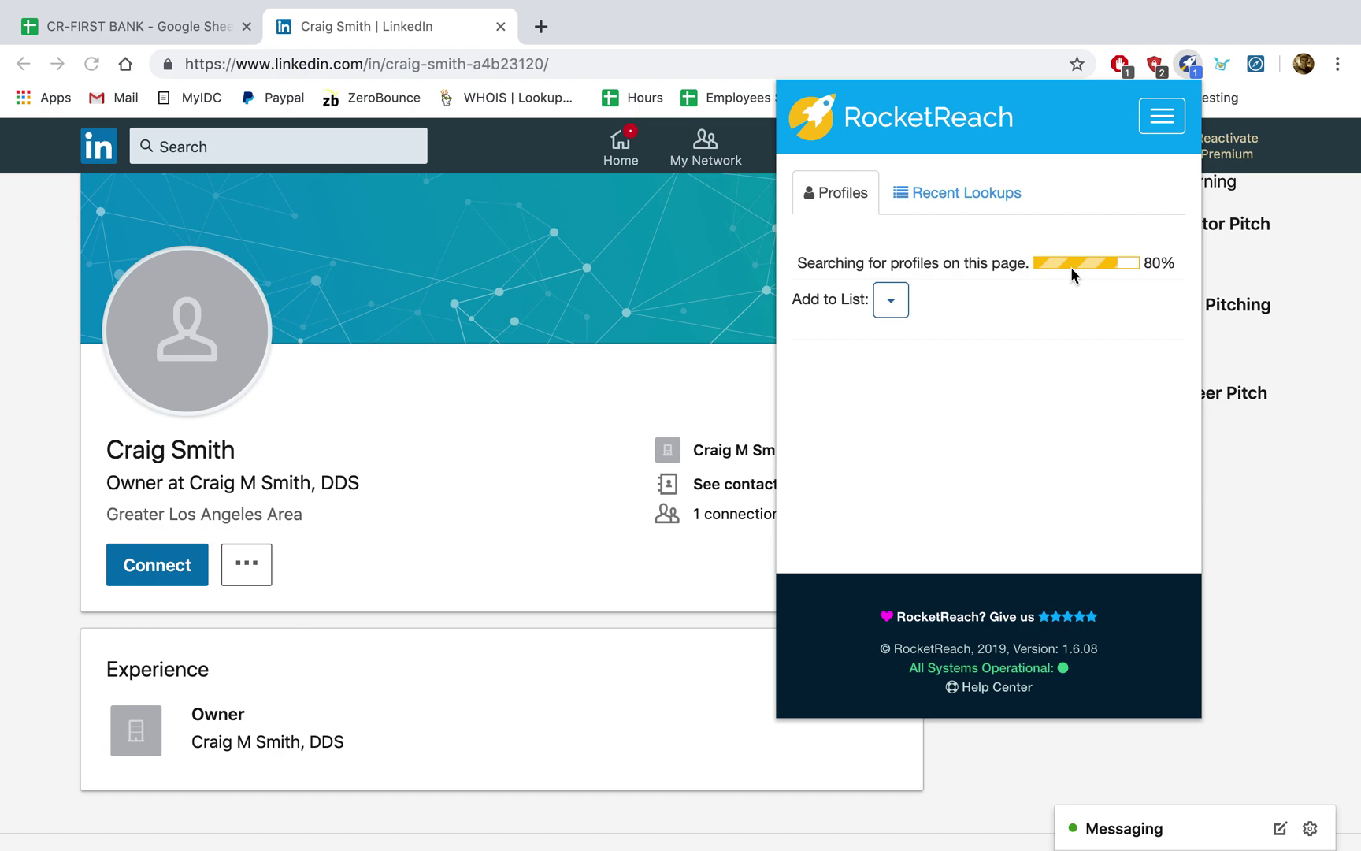
left_click(497, 560)
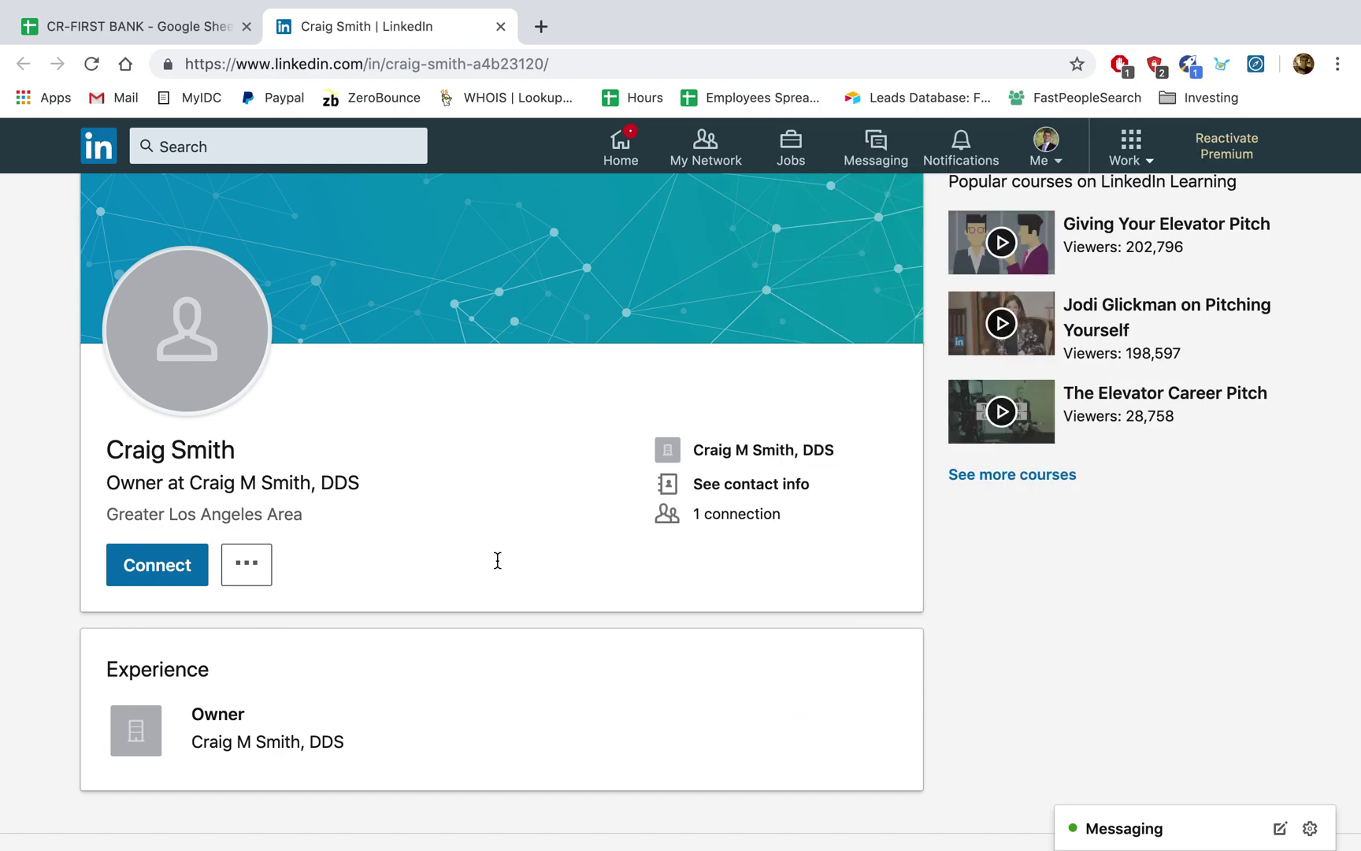
left_click(764, 490)
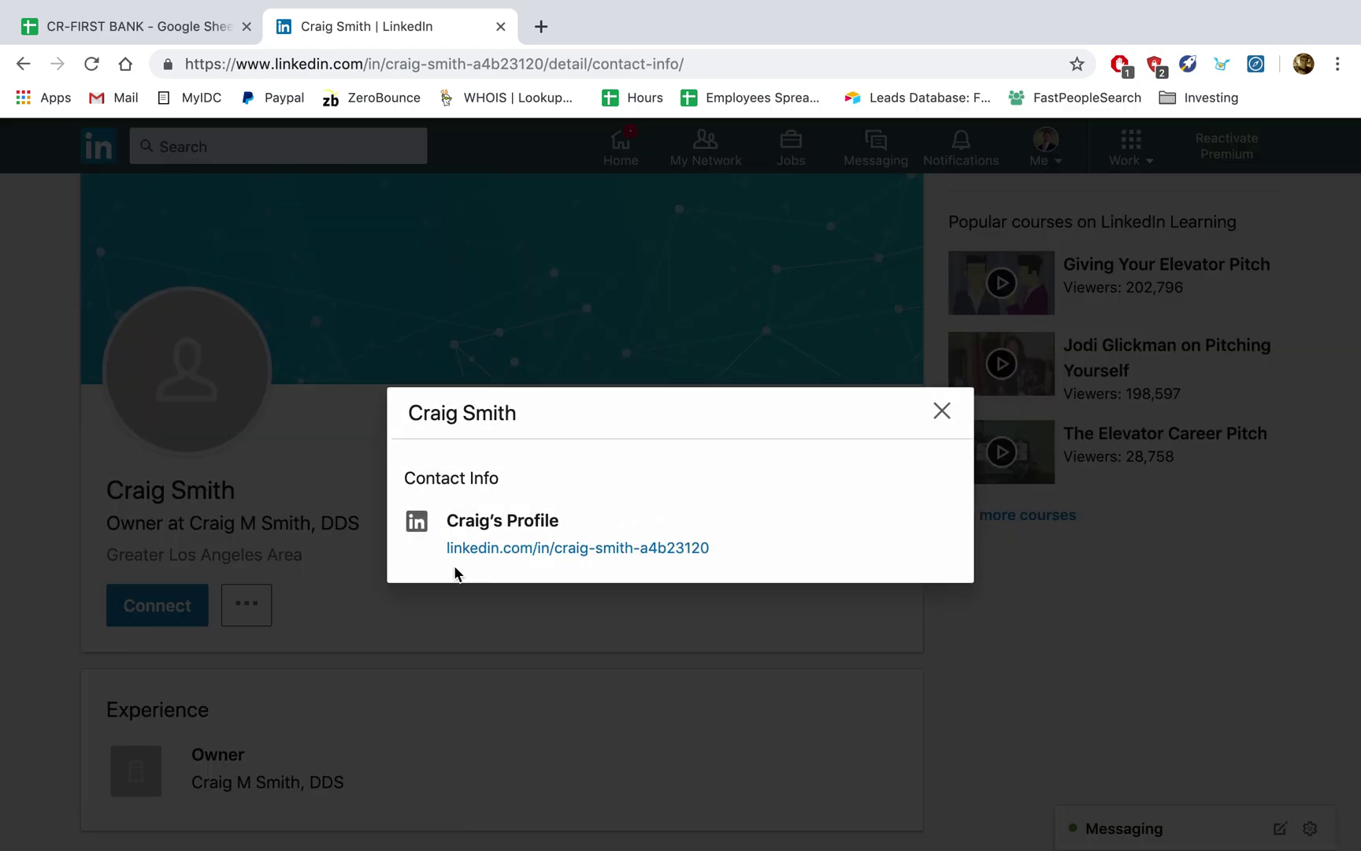
left_click(465, 262)
Mark row 35 as Bad in E35 and delete its email in C35
left_click(211, 31)
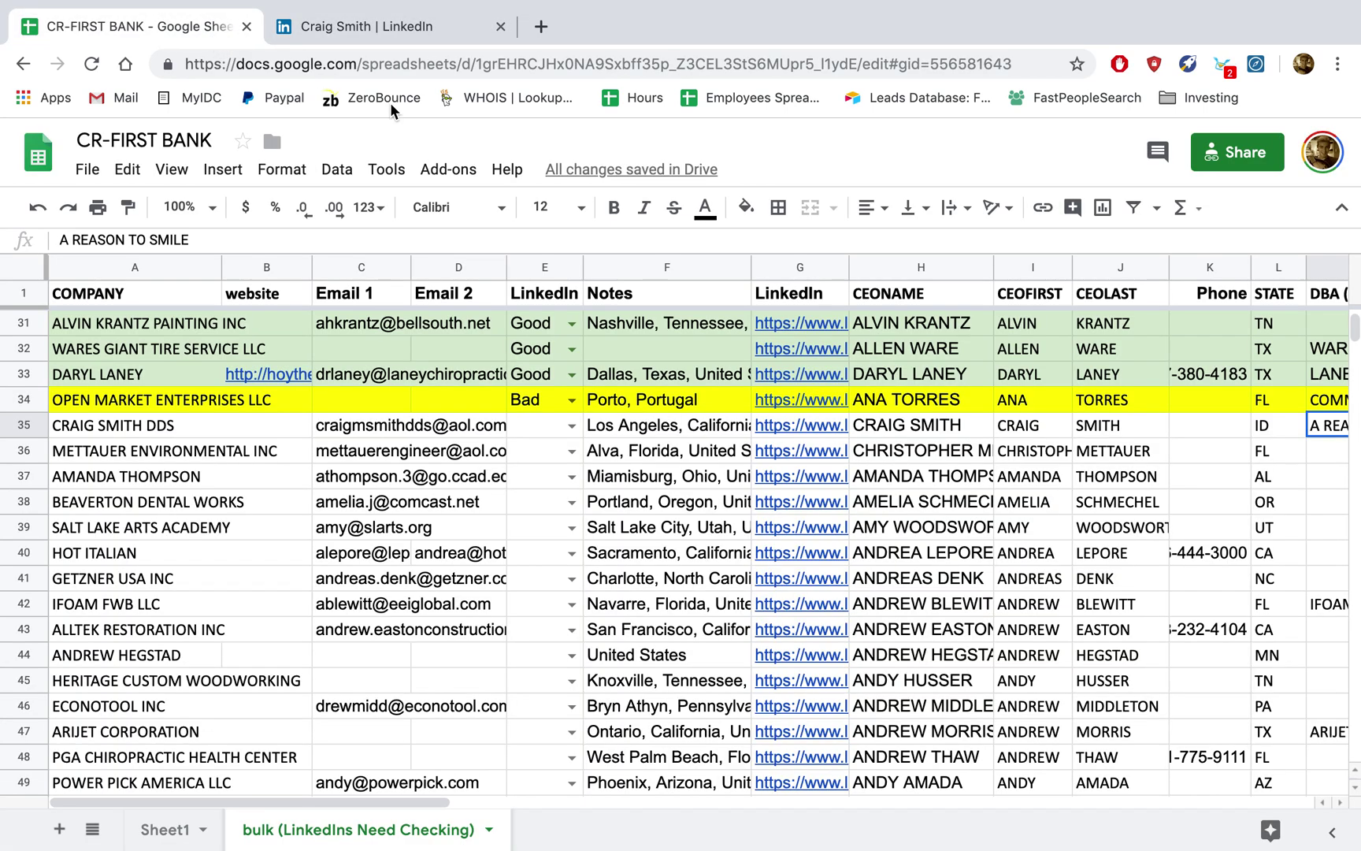
left_click(572, 426)
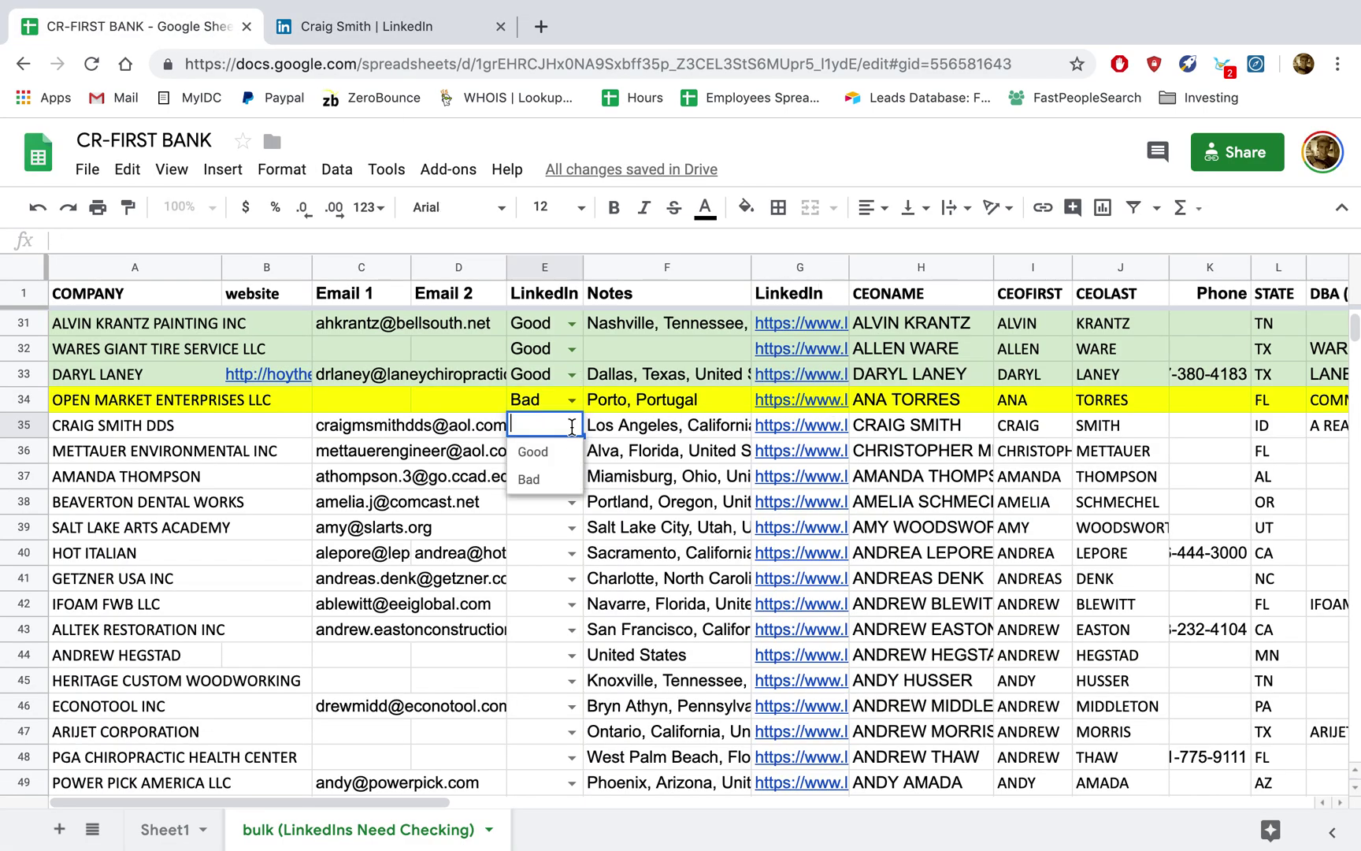
left_click(531, 479)
left_click(377, 428)
key("Delete")
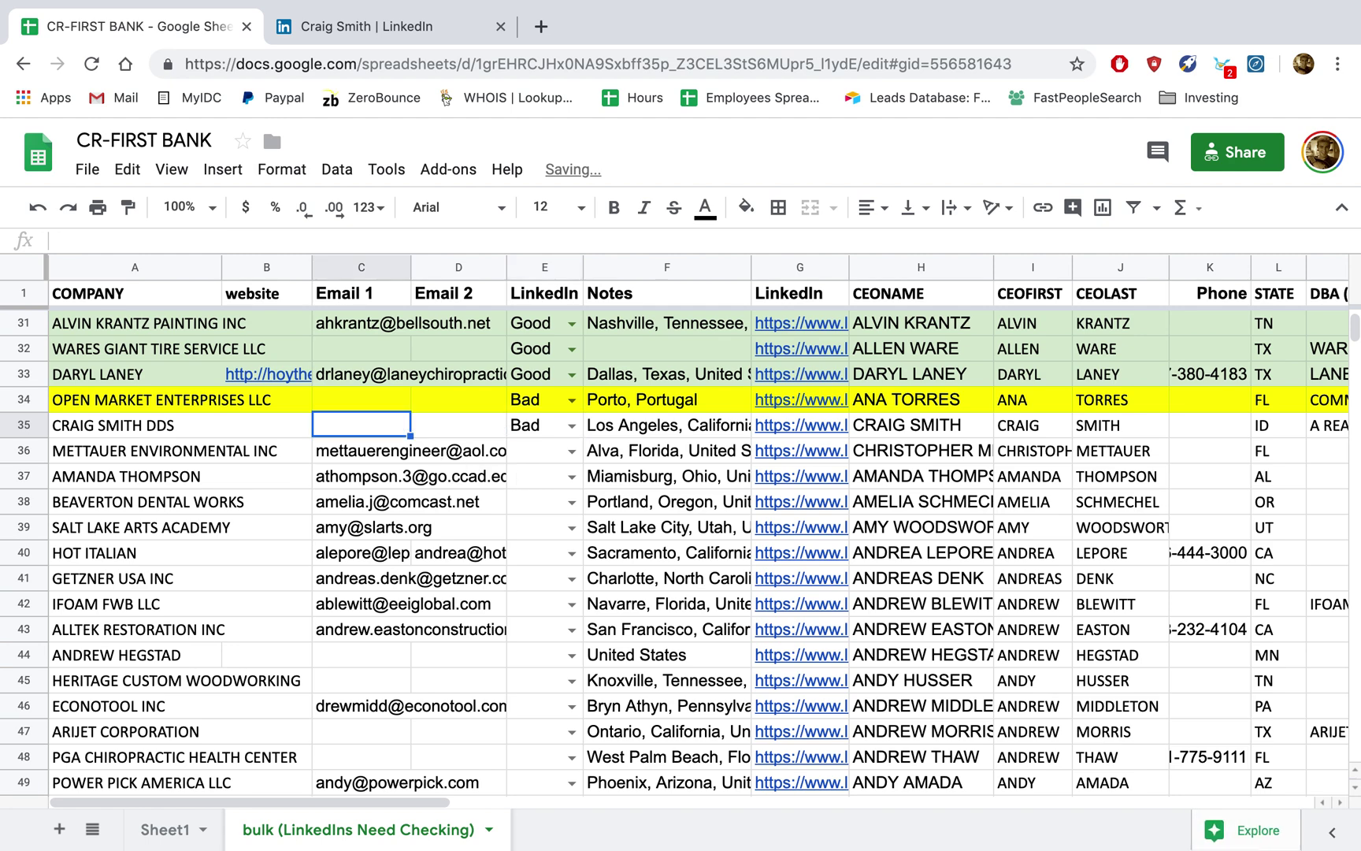
Copy row 34's yellow fill onto row 35 with Paint format
left_click(24, 400)
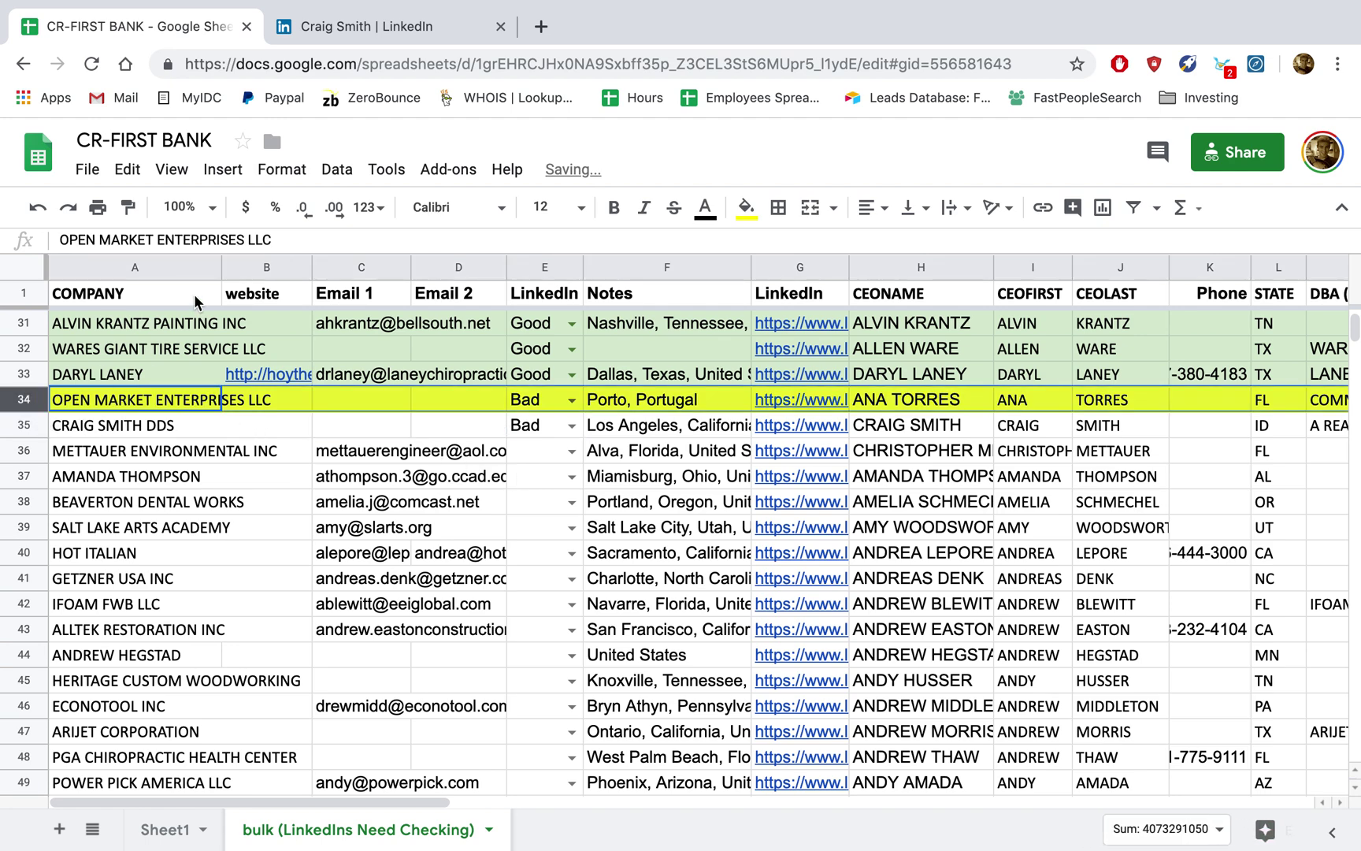
left_click(127, 208)
left_click(24, 426)
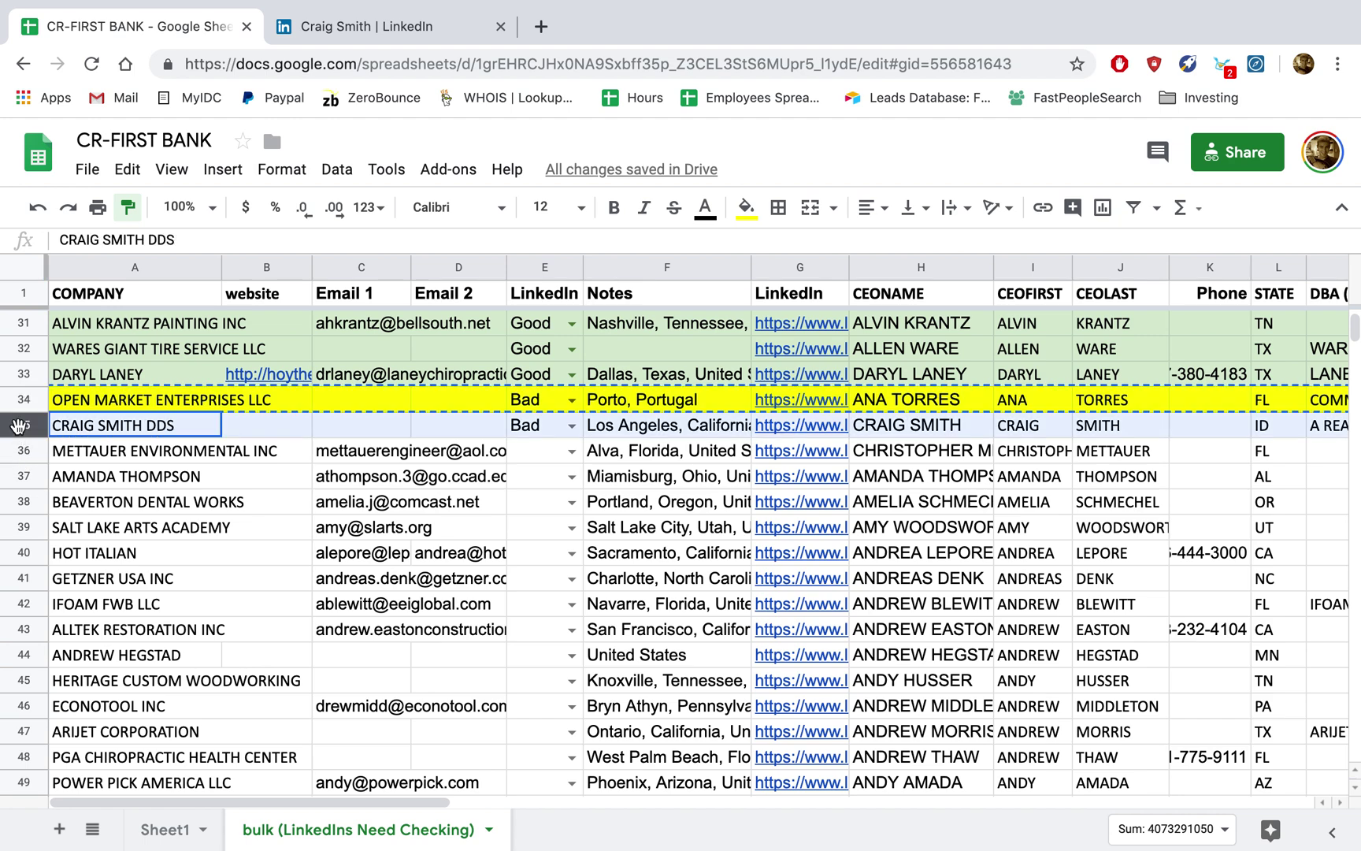
left_click(127, 449)
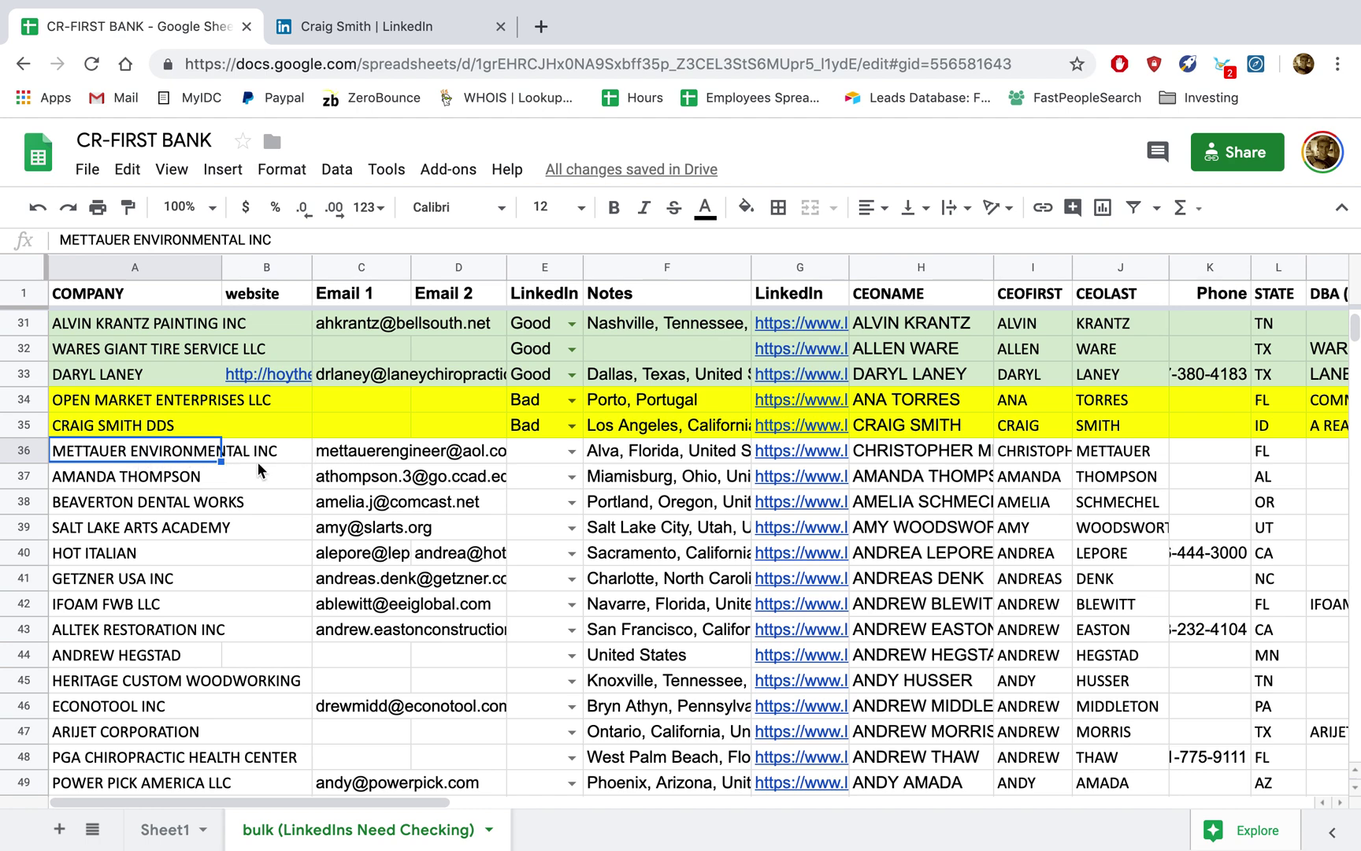
Delete the stray letters from row 36's first email in C36
double_click(398, 450)
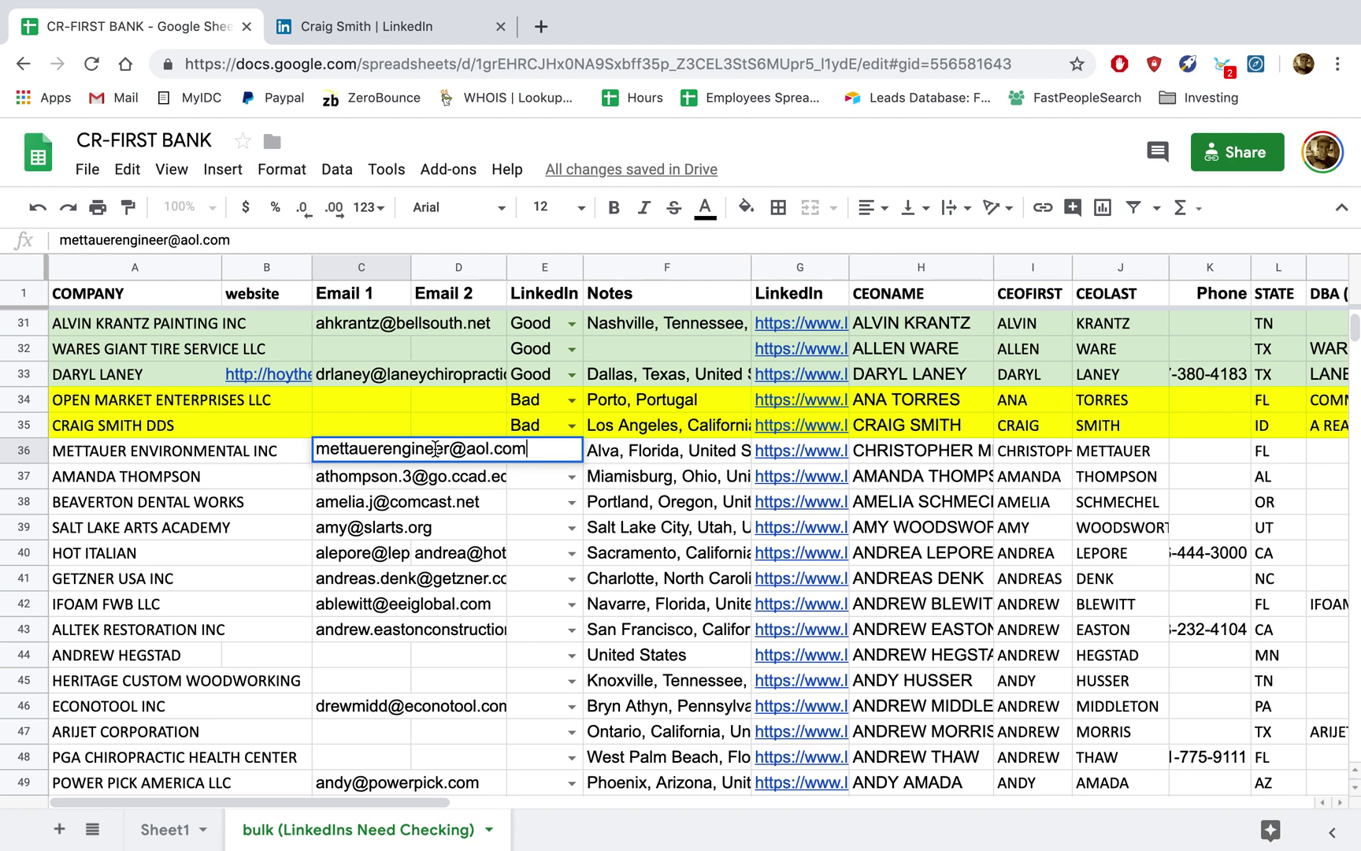
left_click_drag(436, 449, 402, 449)
key("BackSpace")
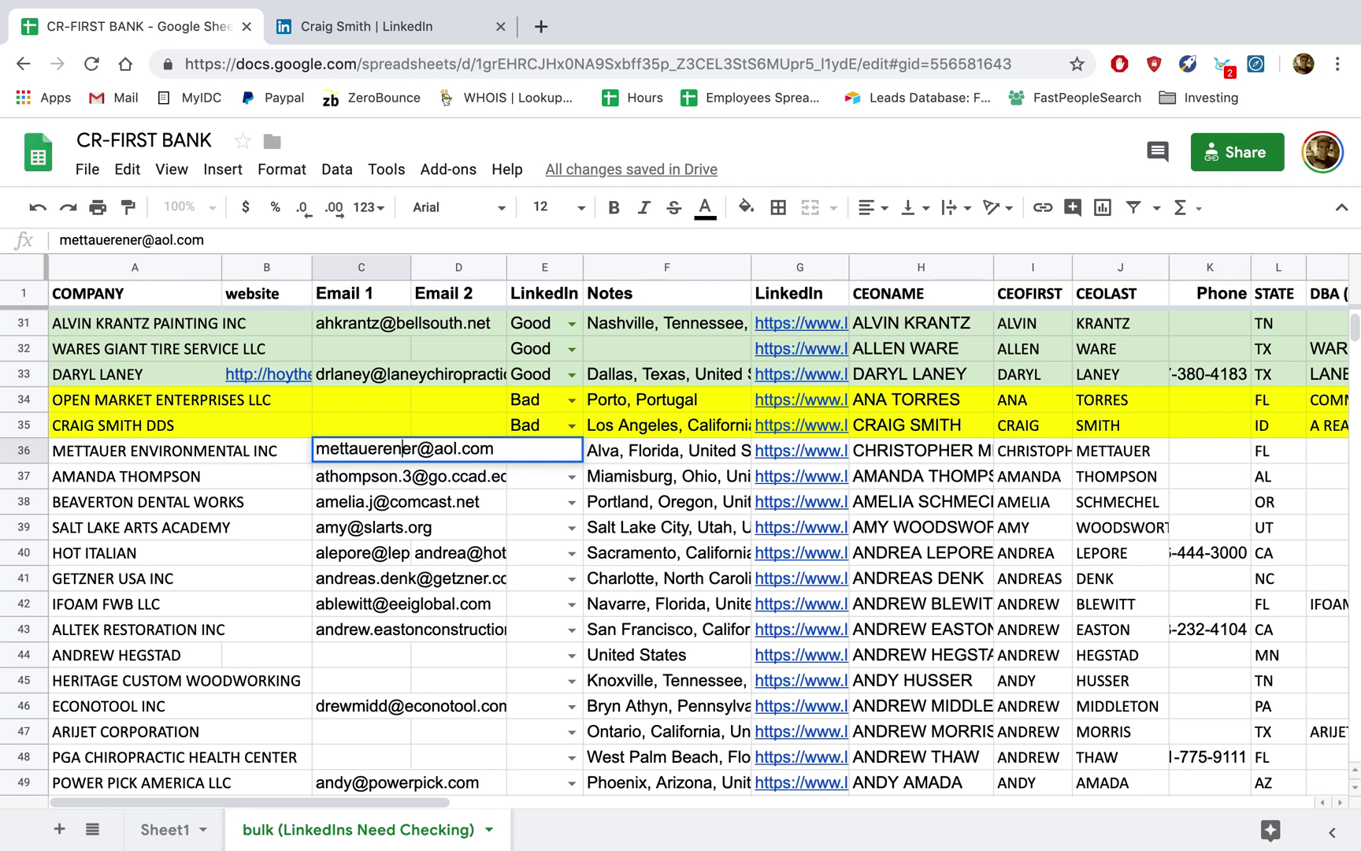
key("Return")
Review row 36's company name, corrected email, CEO name and LinkedIn link
left_click(127, 453)
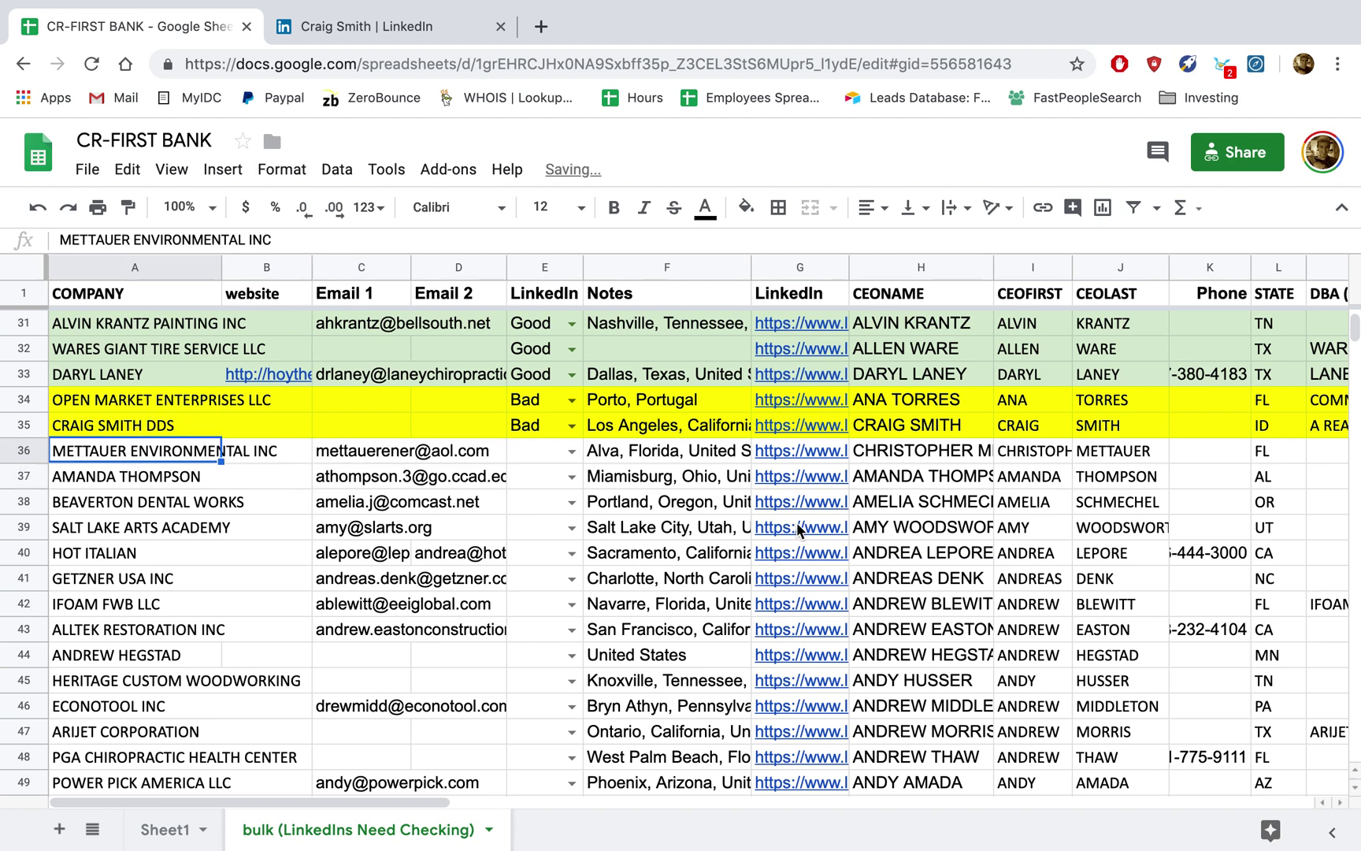
left_click(374, 460)
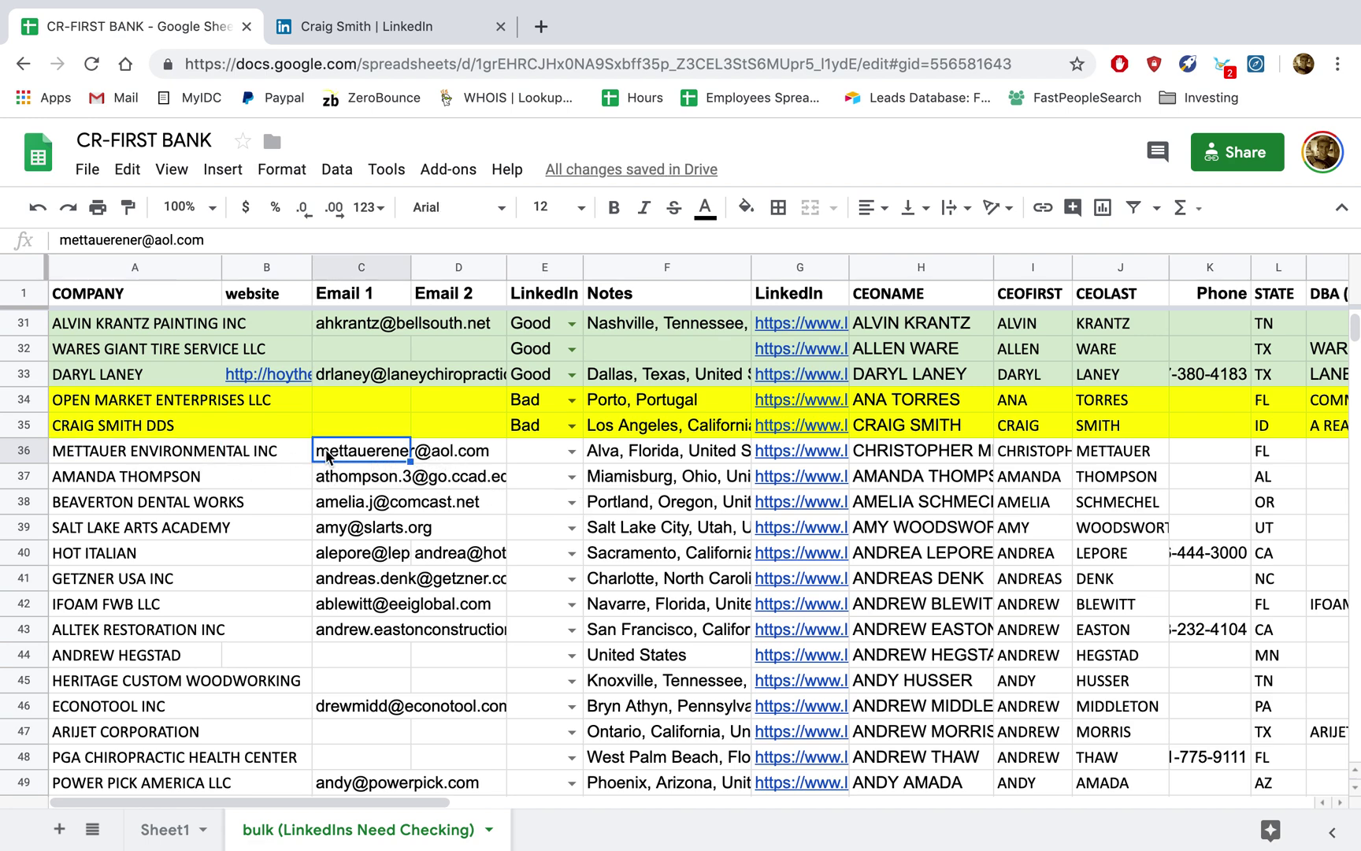
left_click(94, 456)
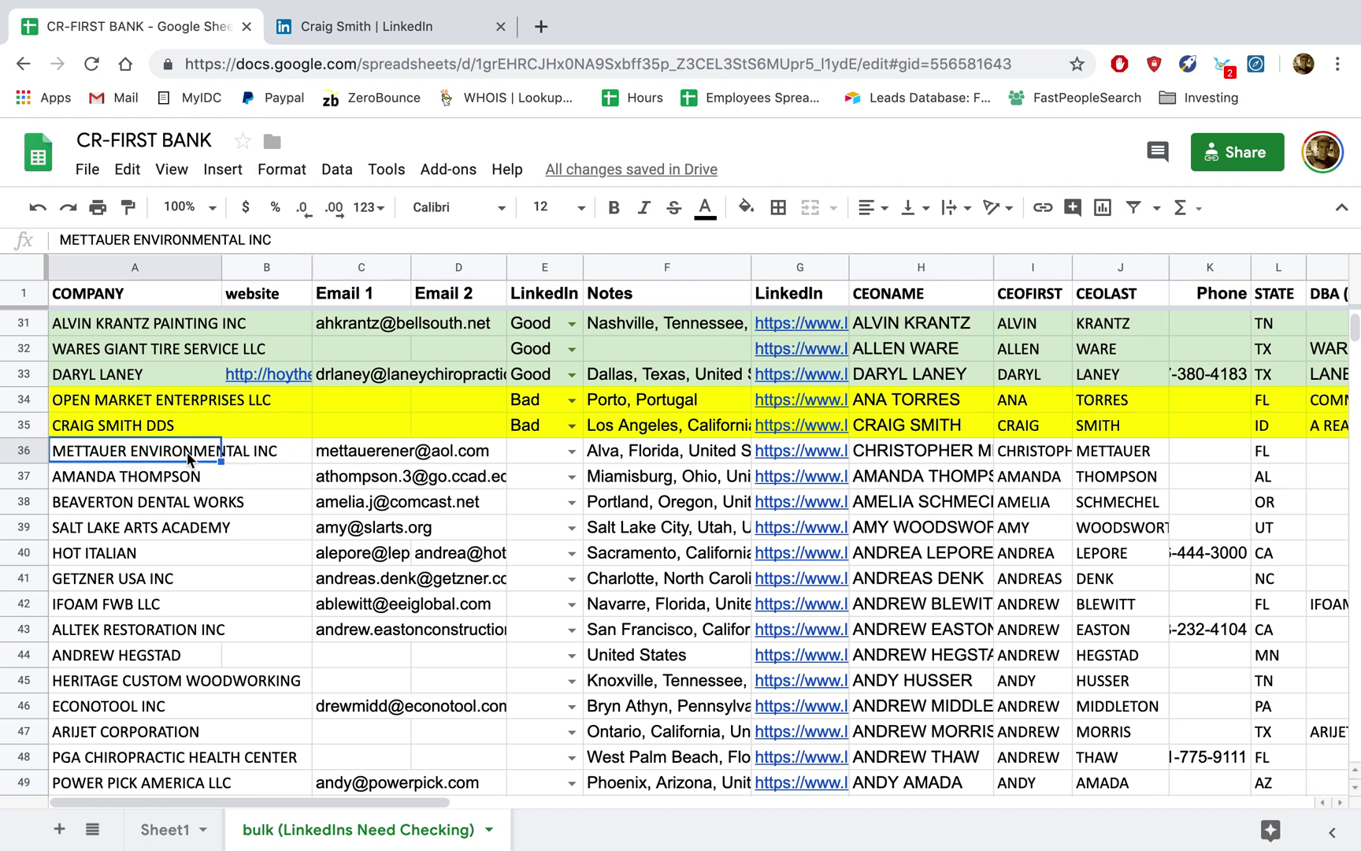
left_click(946, 449)
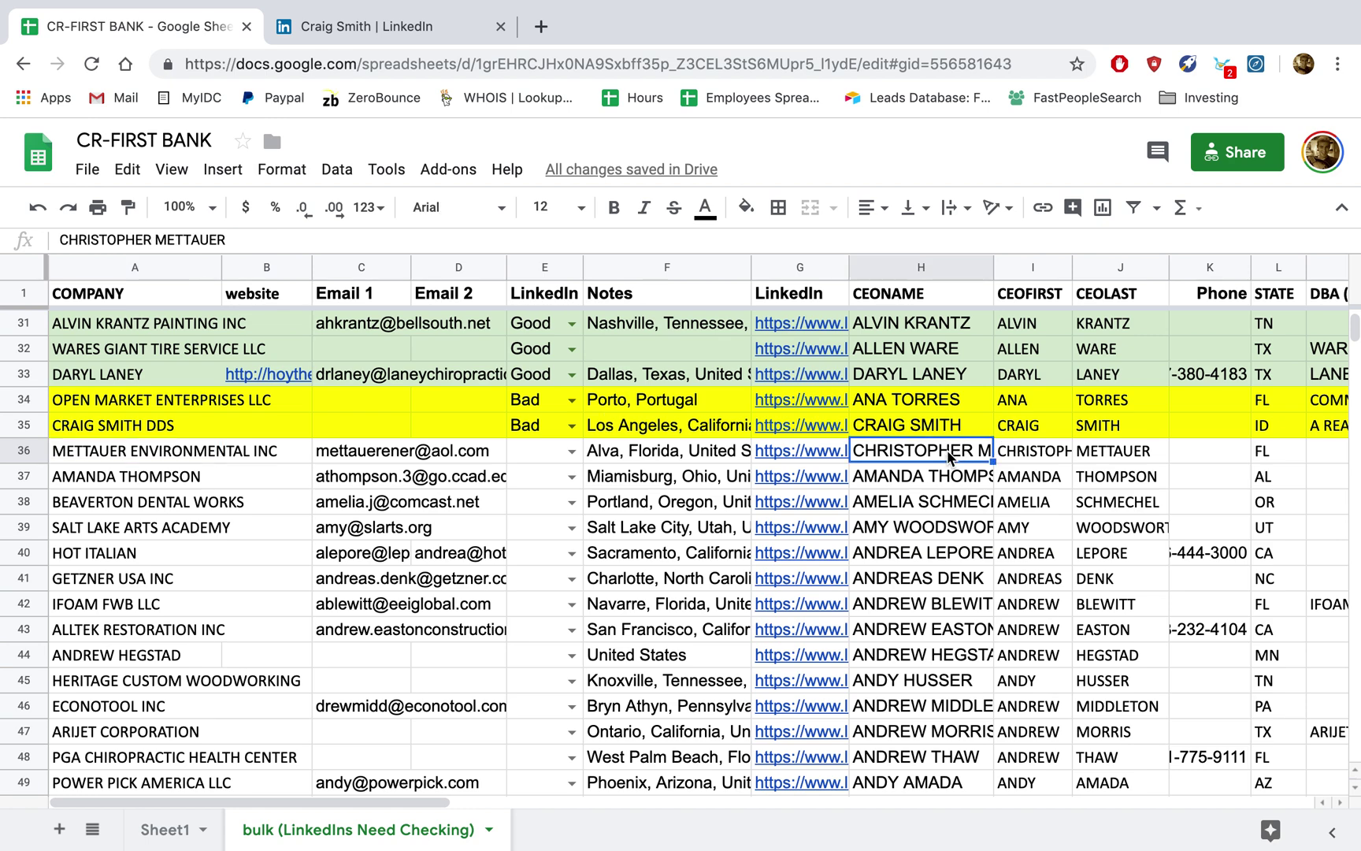
left_click(765, 455)
Open and review the row 36 owner's LinkedIn profile, closing the previously checked profile
left_click(823, 428)
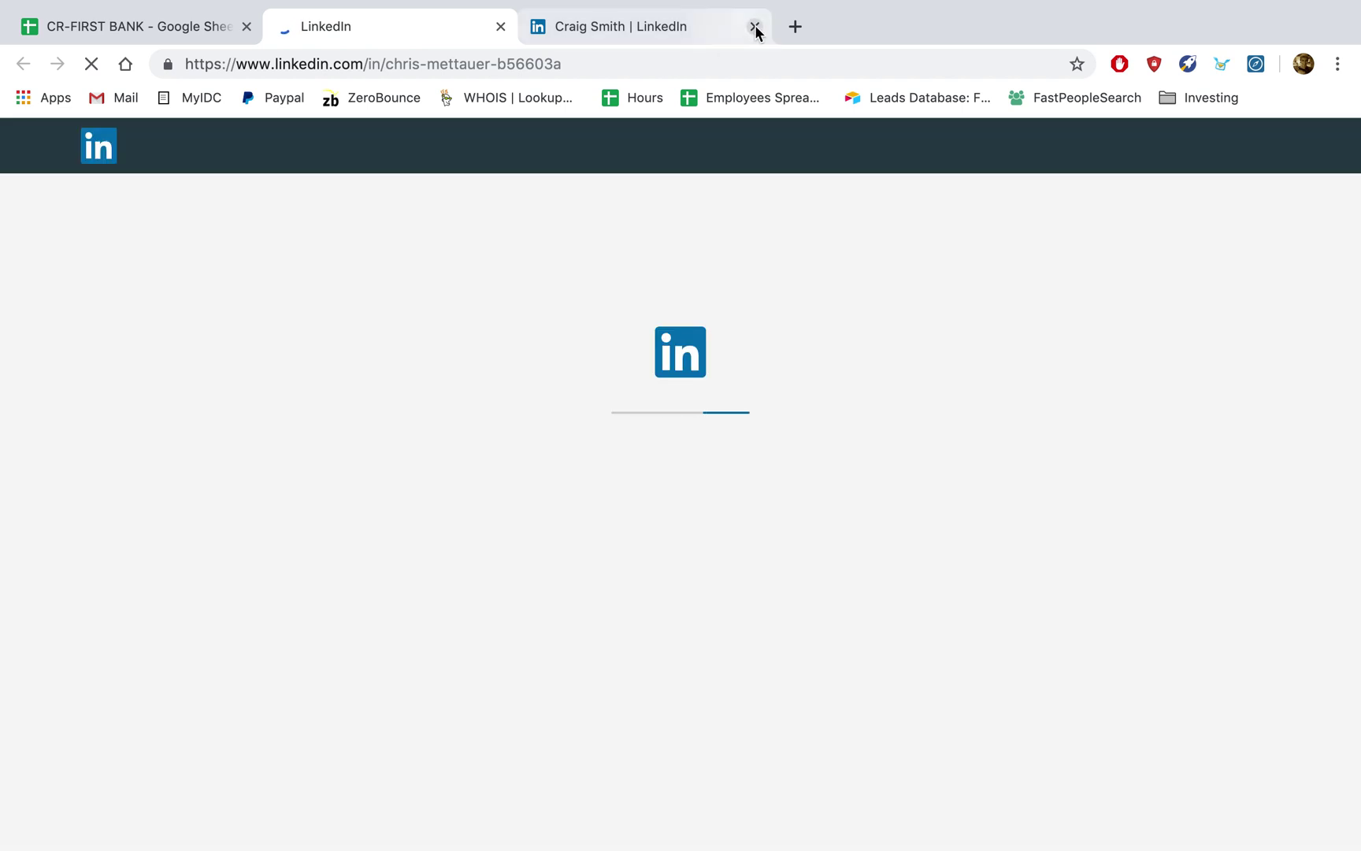
left_click(754, 26)
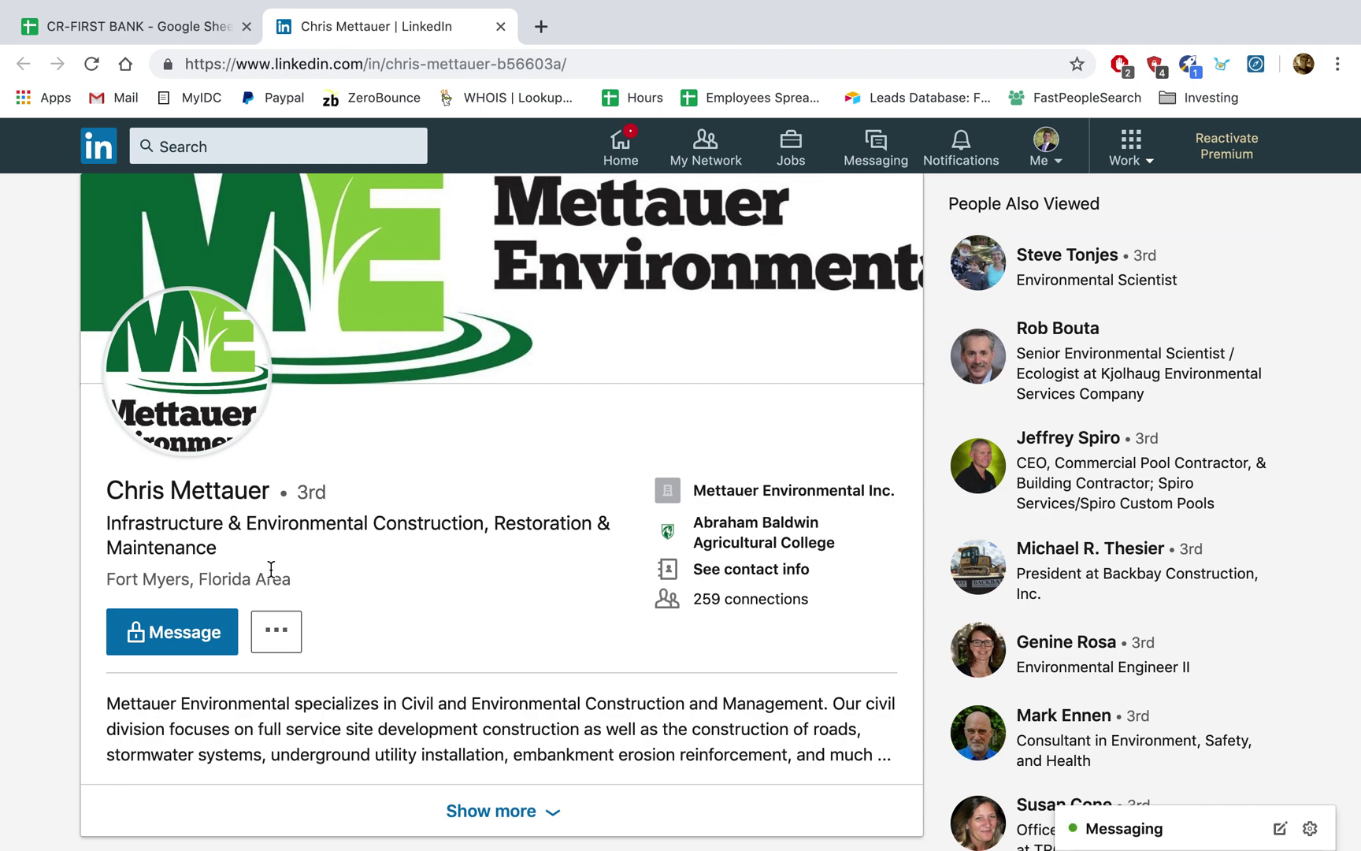
scroll(271, 568, "down", 5)
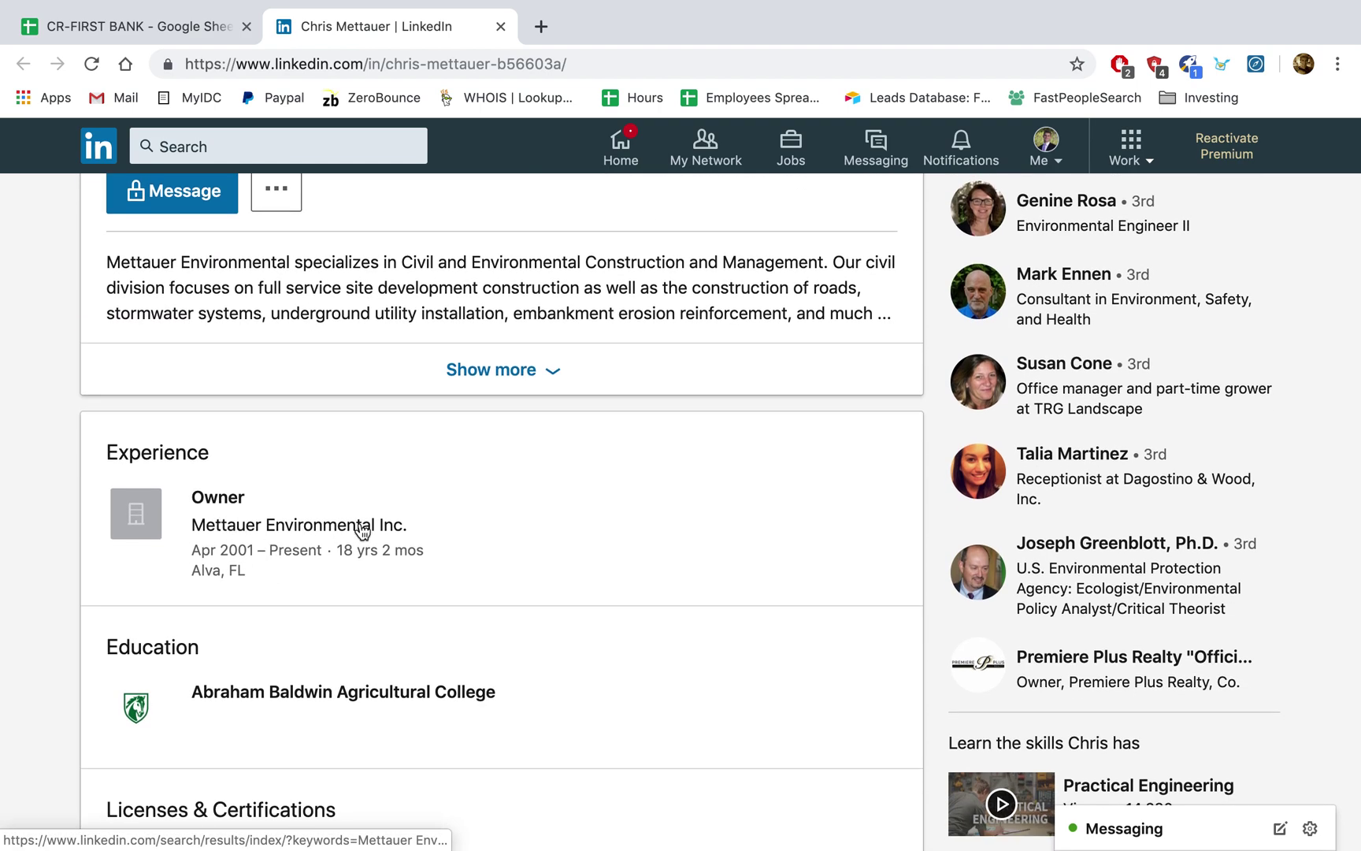
scroll(701, 525, "up", 5)
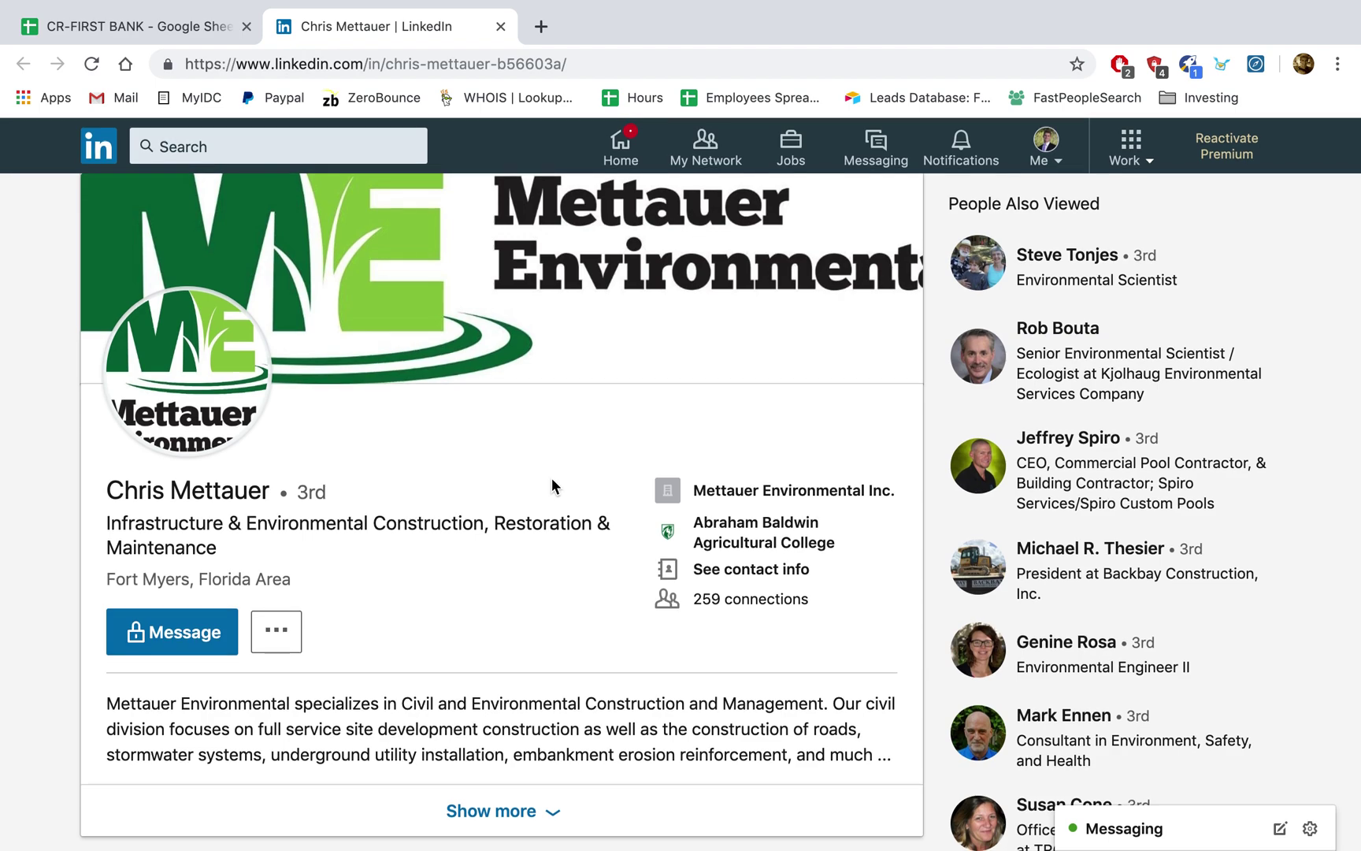
Mark row 36 as Good in the LinkedIn column and take its email for validation
left_click(179, 28)
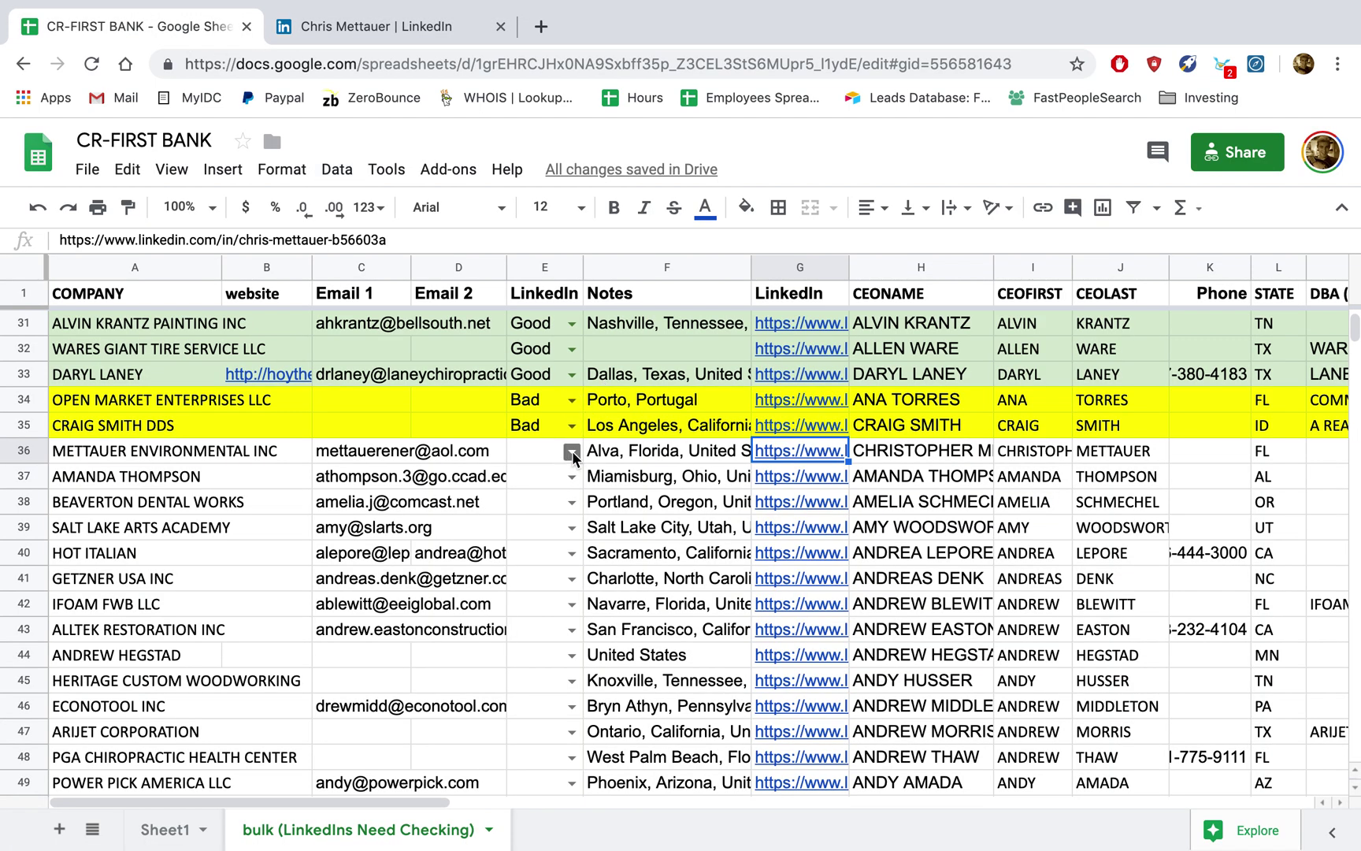
left_click(572, 453)
left_click(556, 475)
left_click(402, 460)
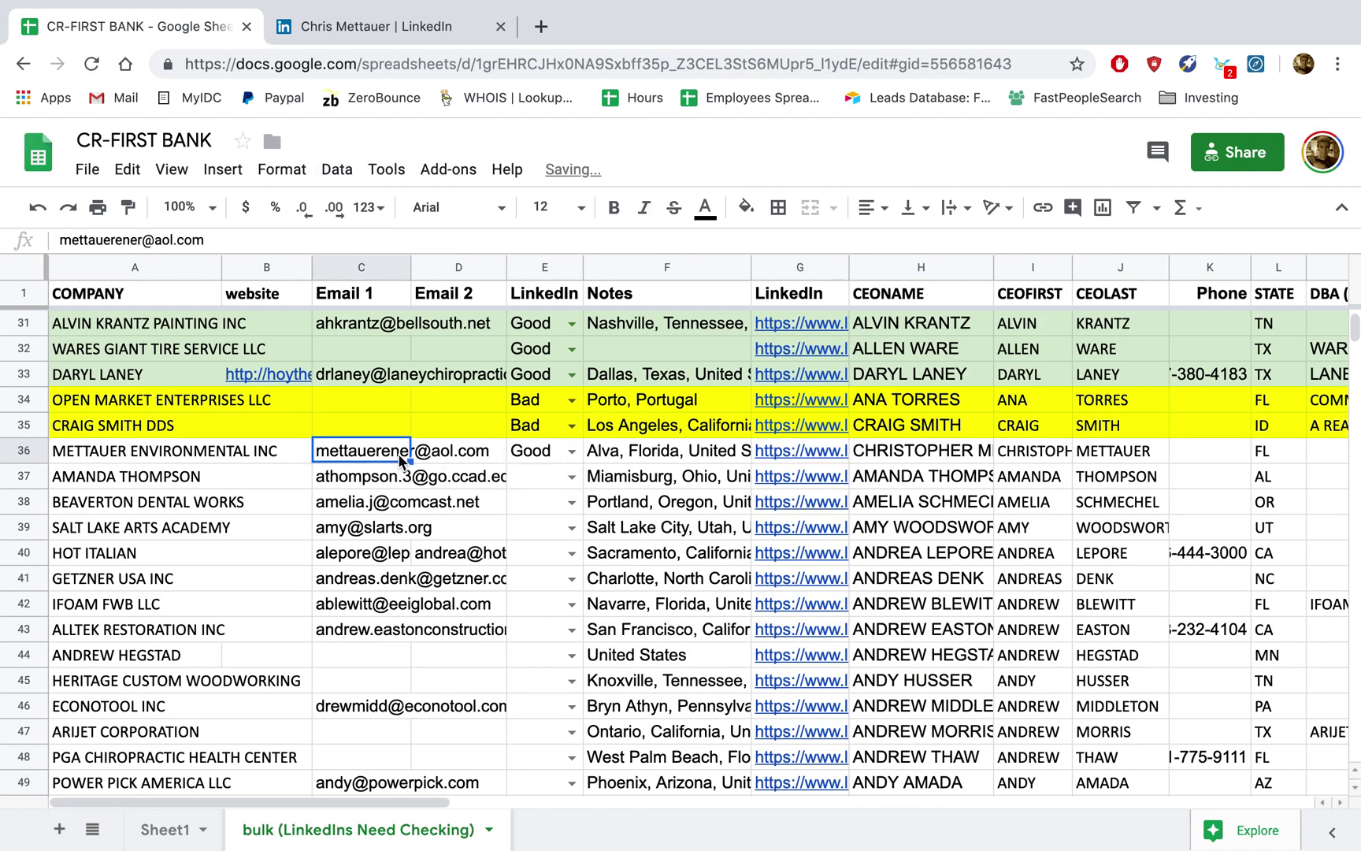
key("ctrl+Right")
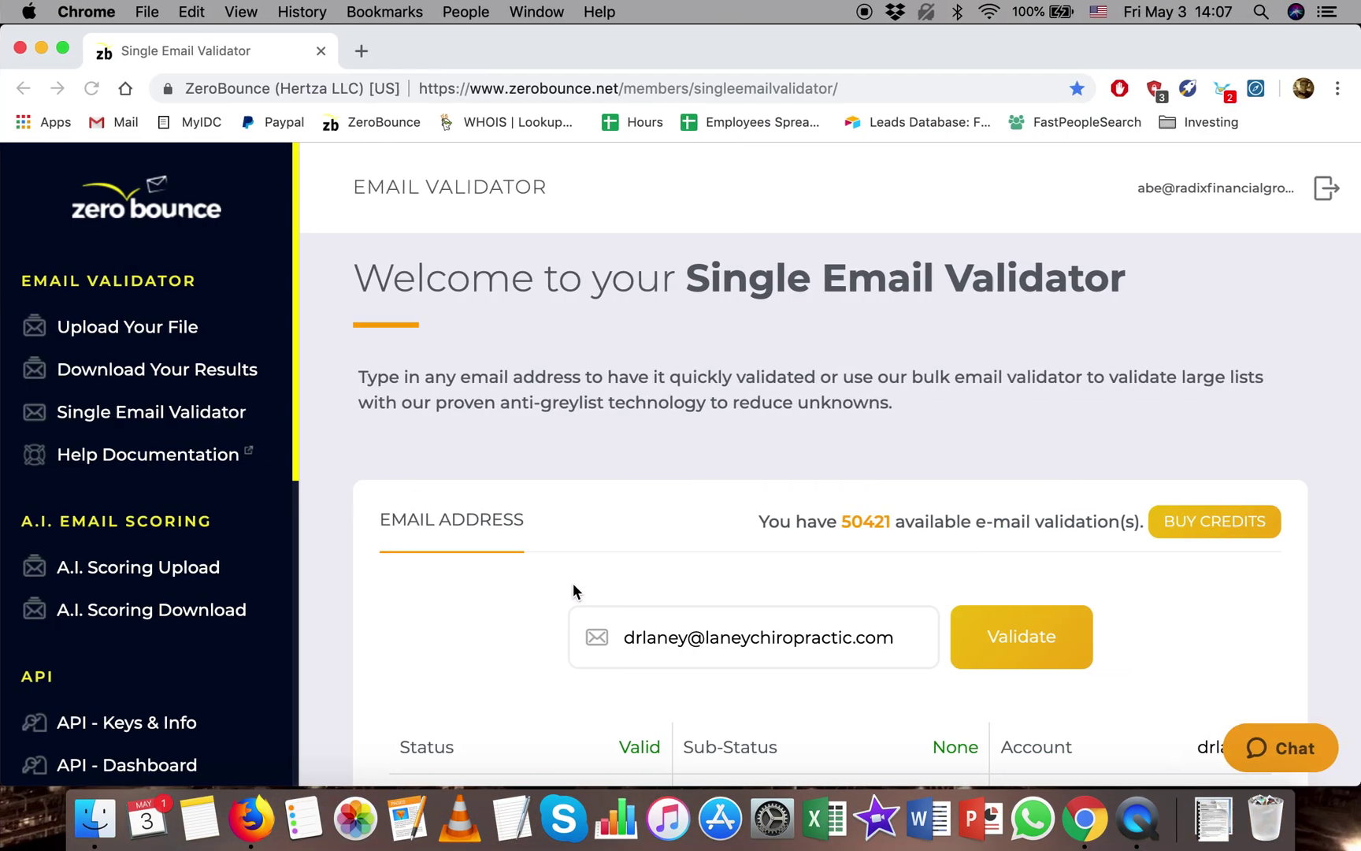
Validate row 36's email in ZeroBounce, which returns Invalid (mailbox_not_found)
left_click(691, 636)
key("super+a")
key("super+v")
key("Return")
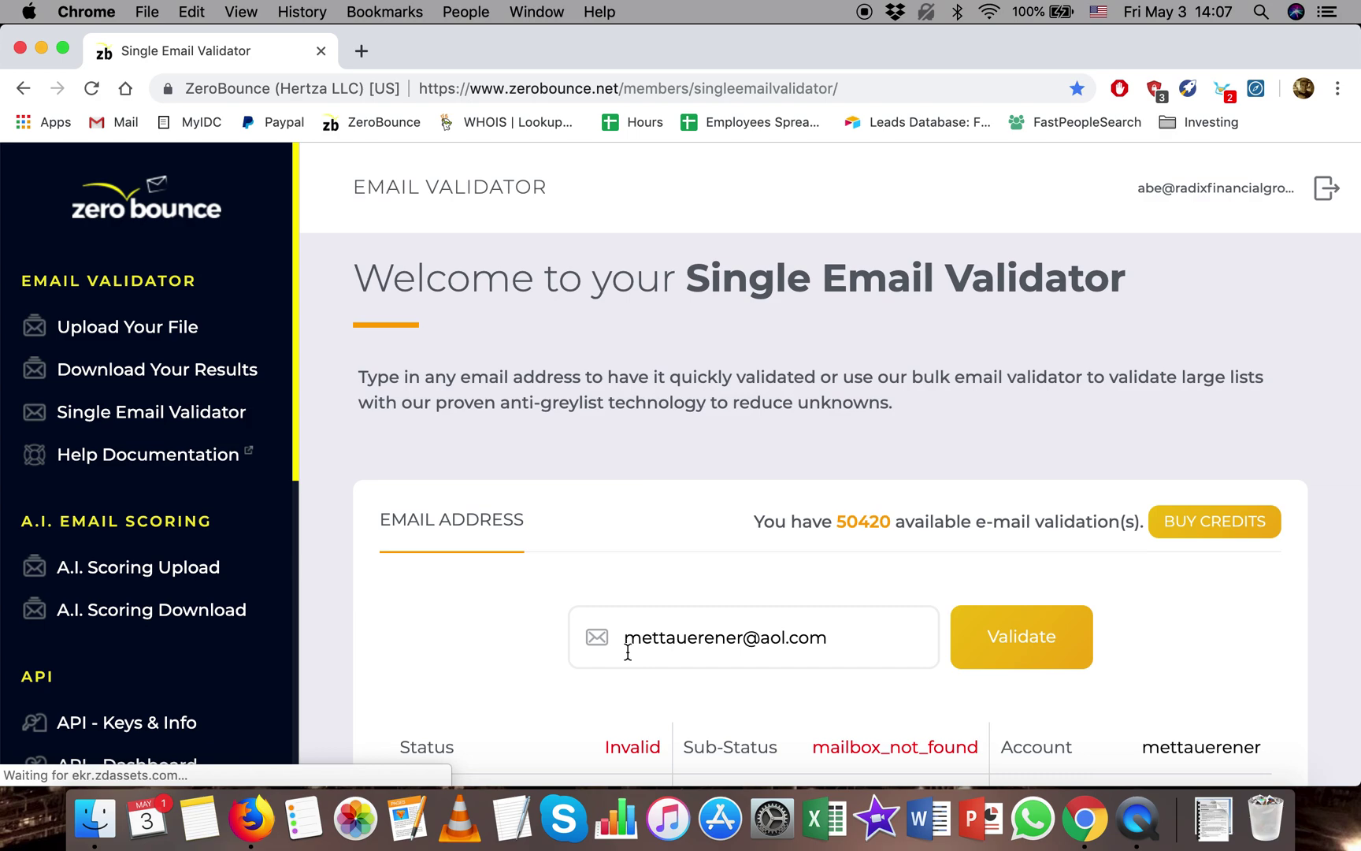
key("ctrl+Left")
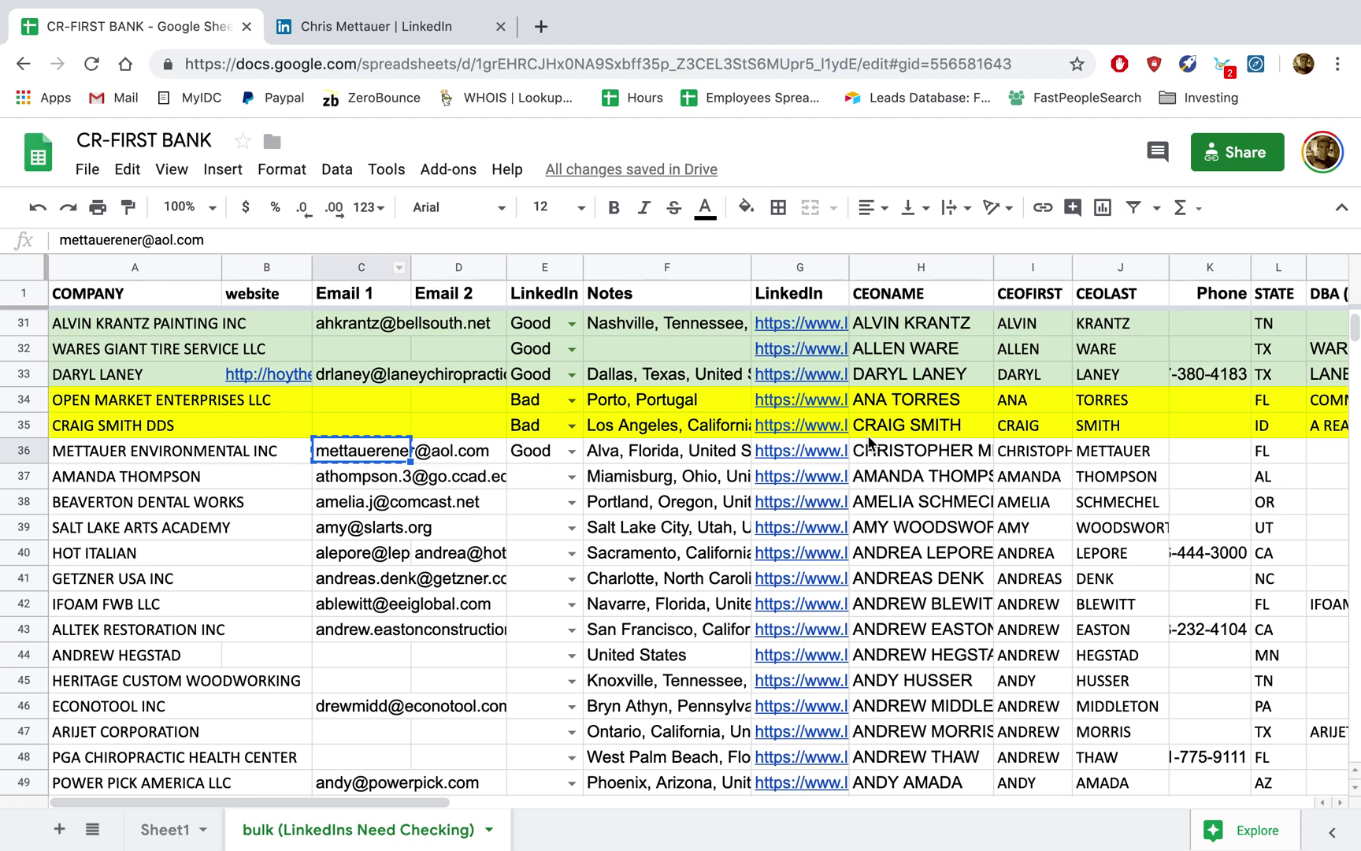
Clear row 36's invalid email and find the ME-FL.com website in the owner's LinkedIn contact info
key("Delete")
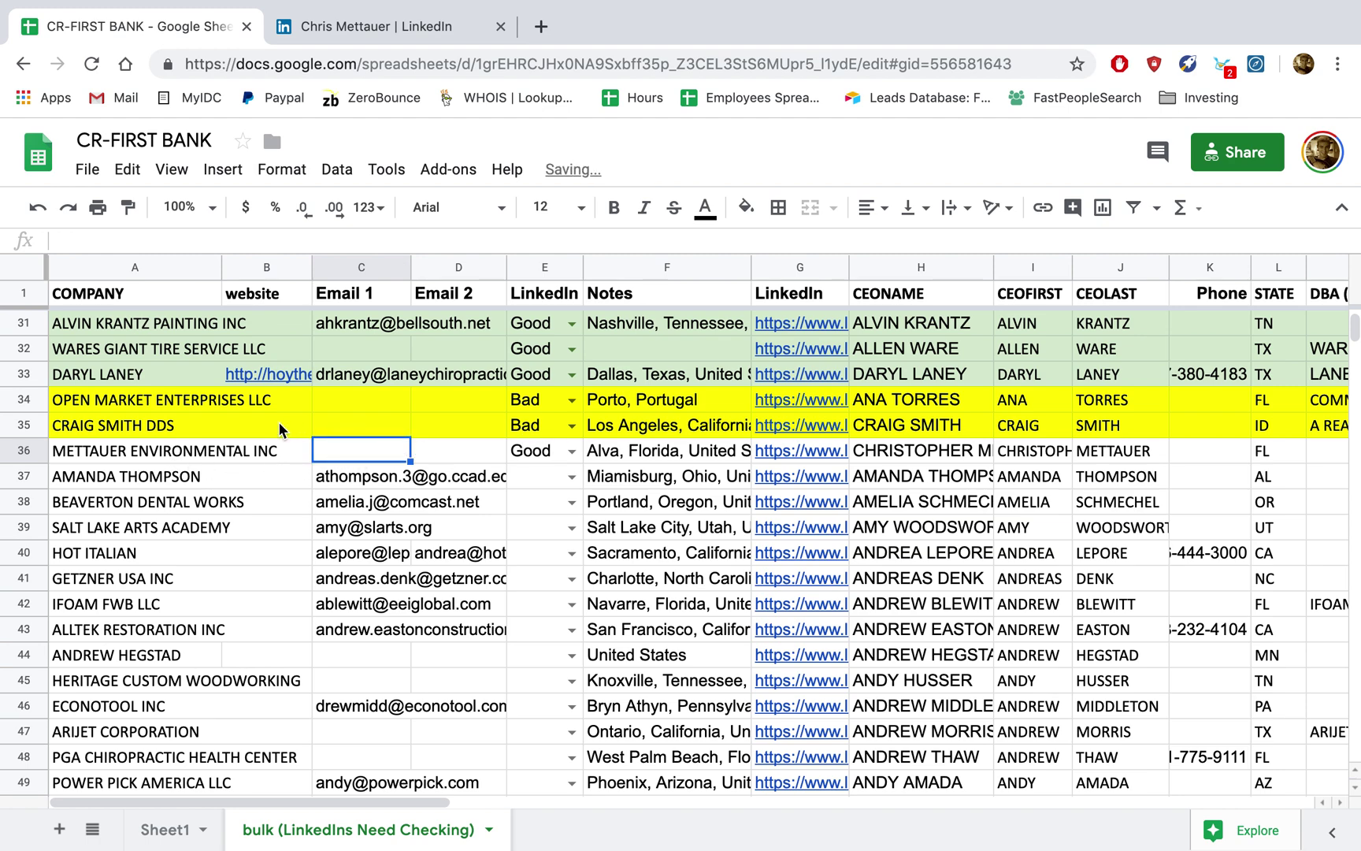
left_click(387, 30)
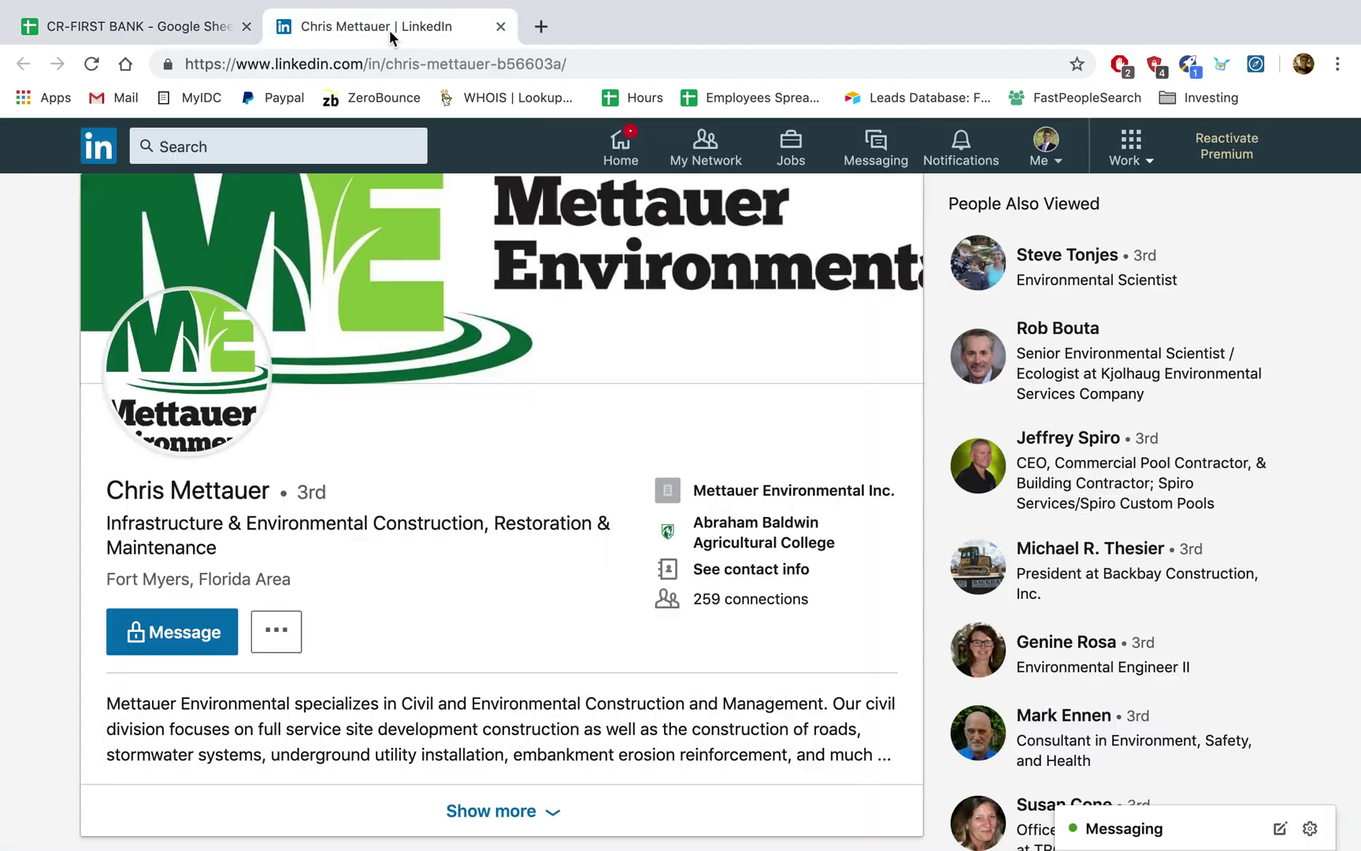
left_click(737, 574)
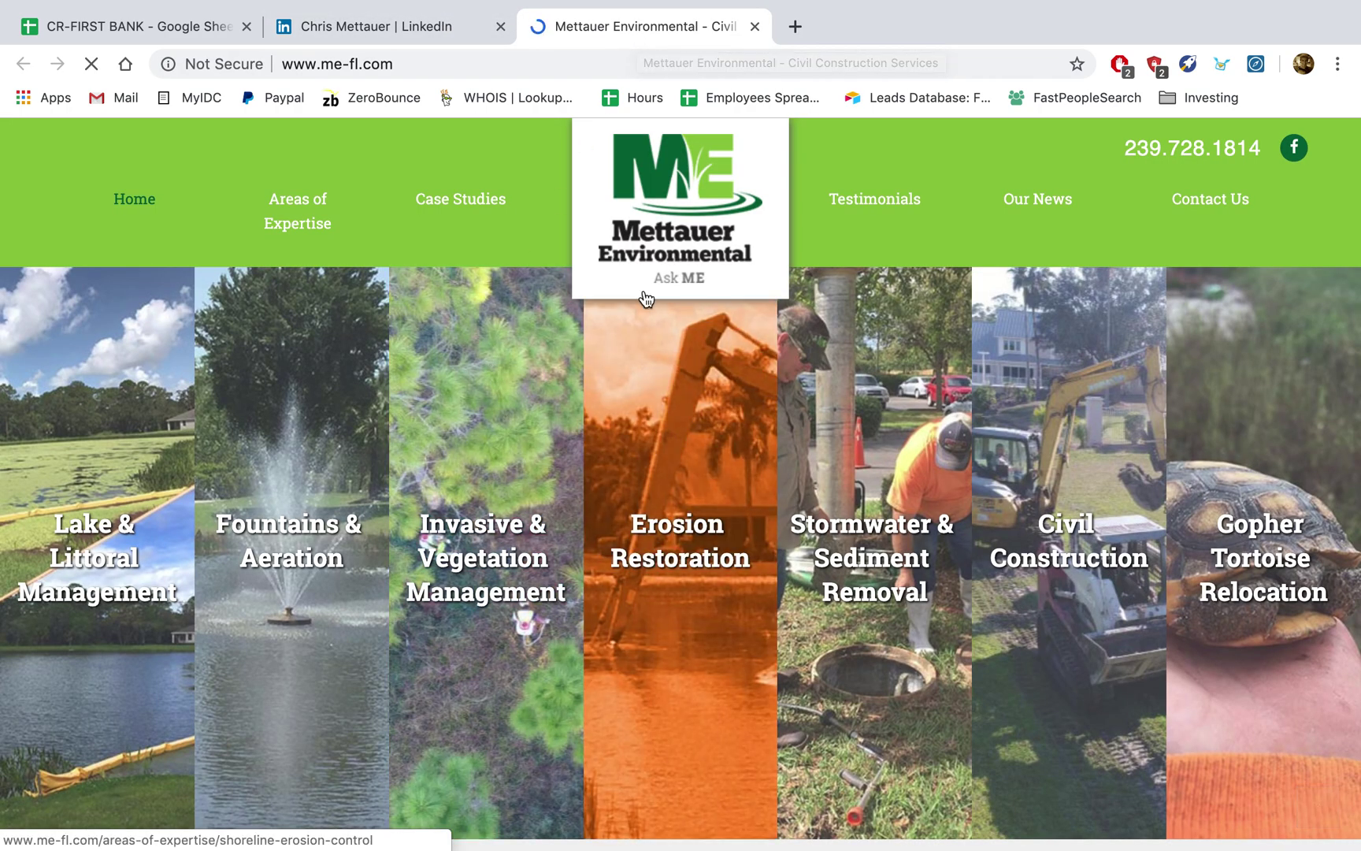
left_click(365, 66)
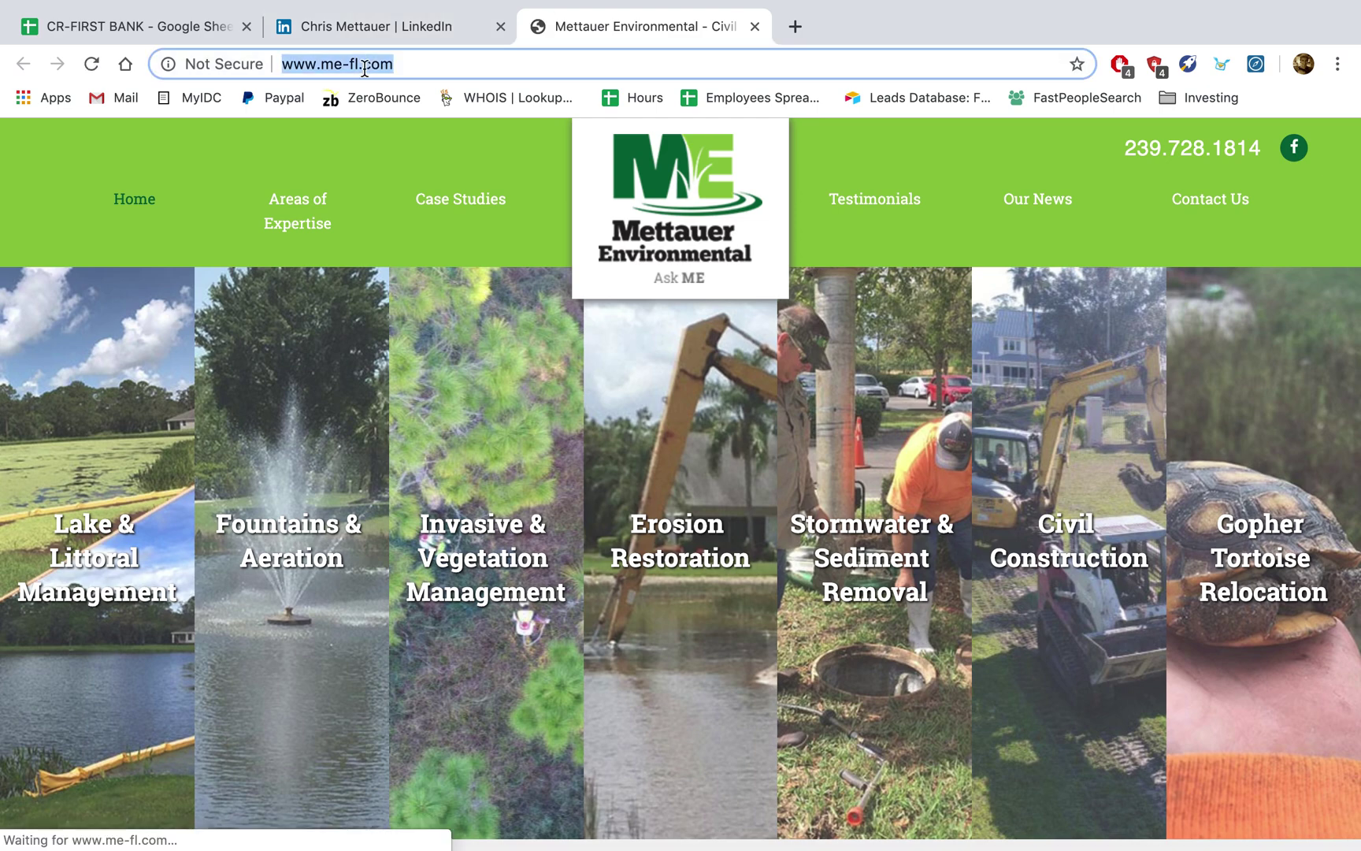
left_click(754, 27)
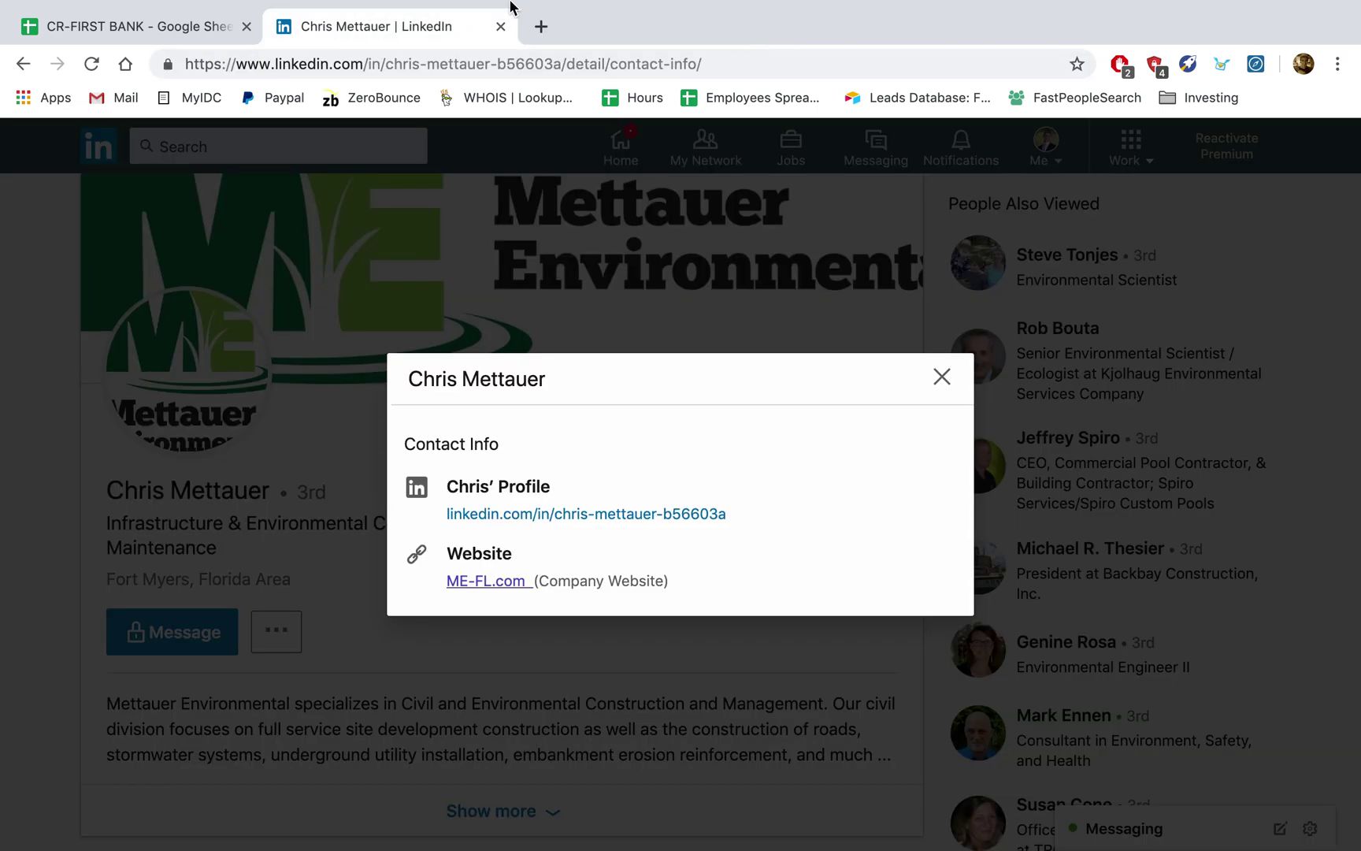
left_click(167, 26)
left_click(285, 454)
key("ctrl+v")
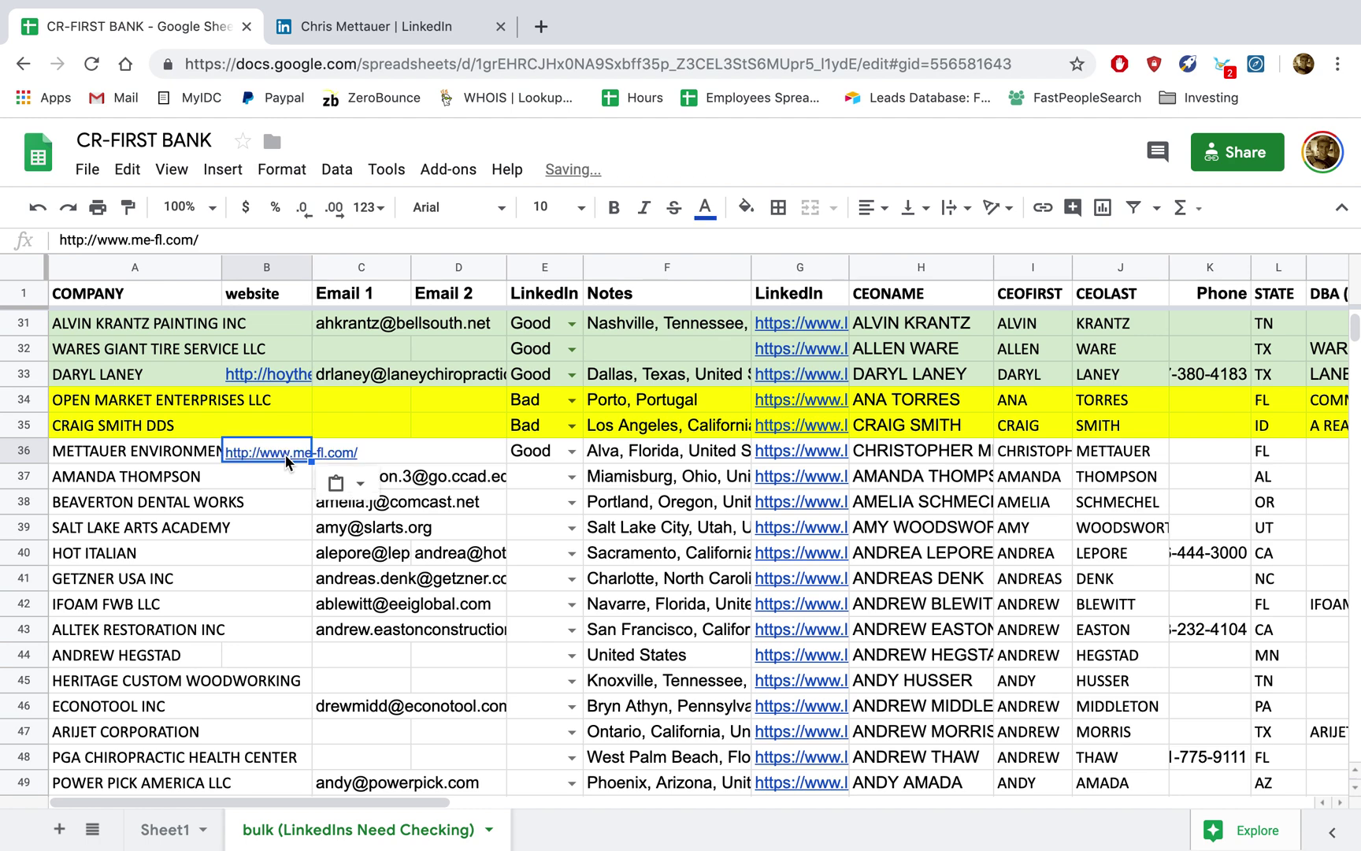
Close the LinkedIn contact info window and search the profile with the contact-finder extension
left_click(465, 28)
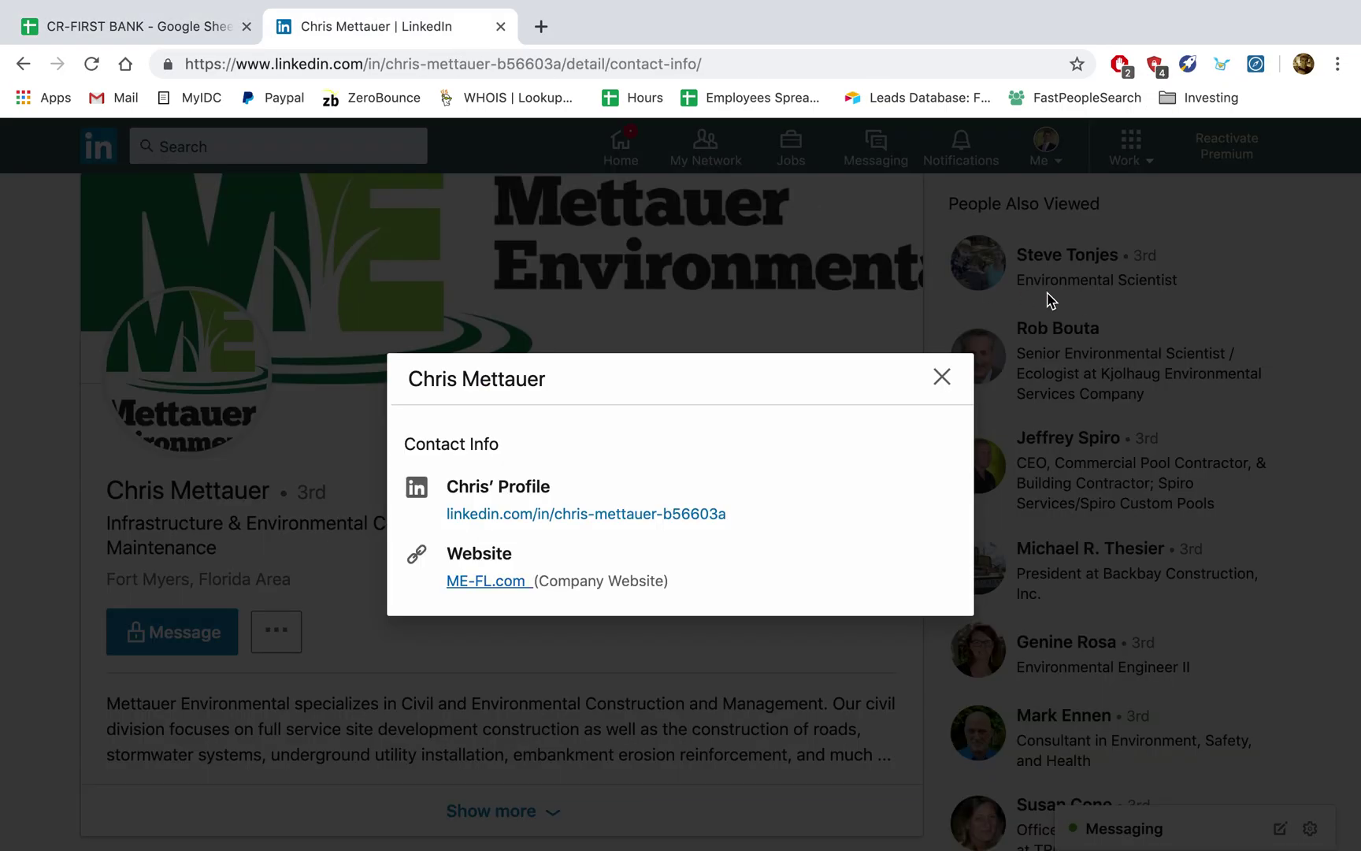
left_click(1099, 296)
left_click(1194, 66)
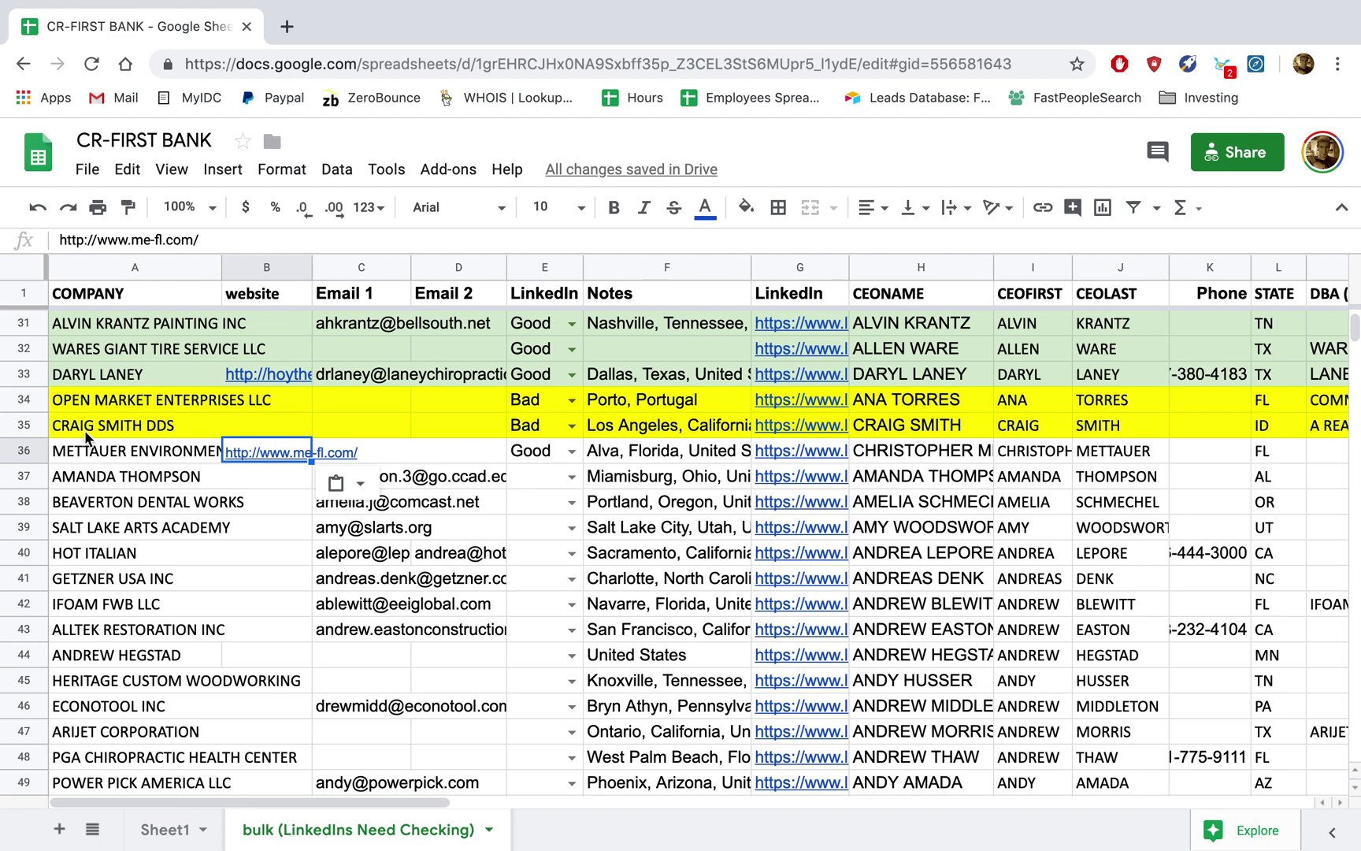
Fill row 36 with the light green used for Good rows
left_click(24, 450)
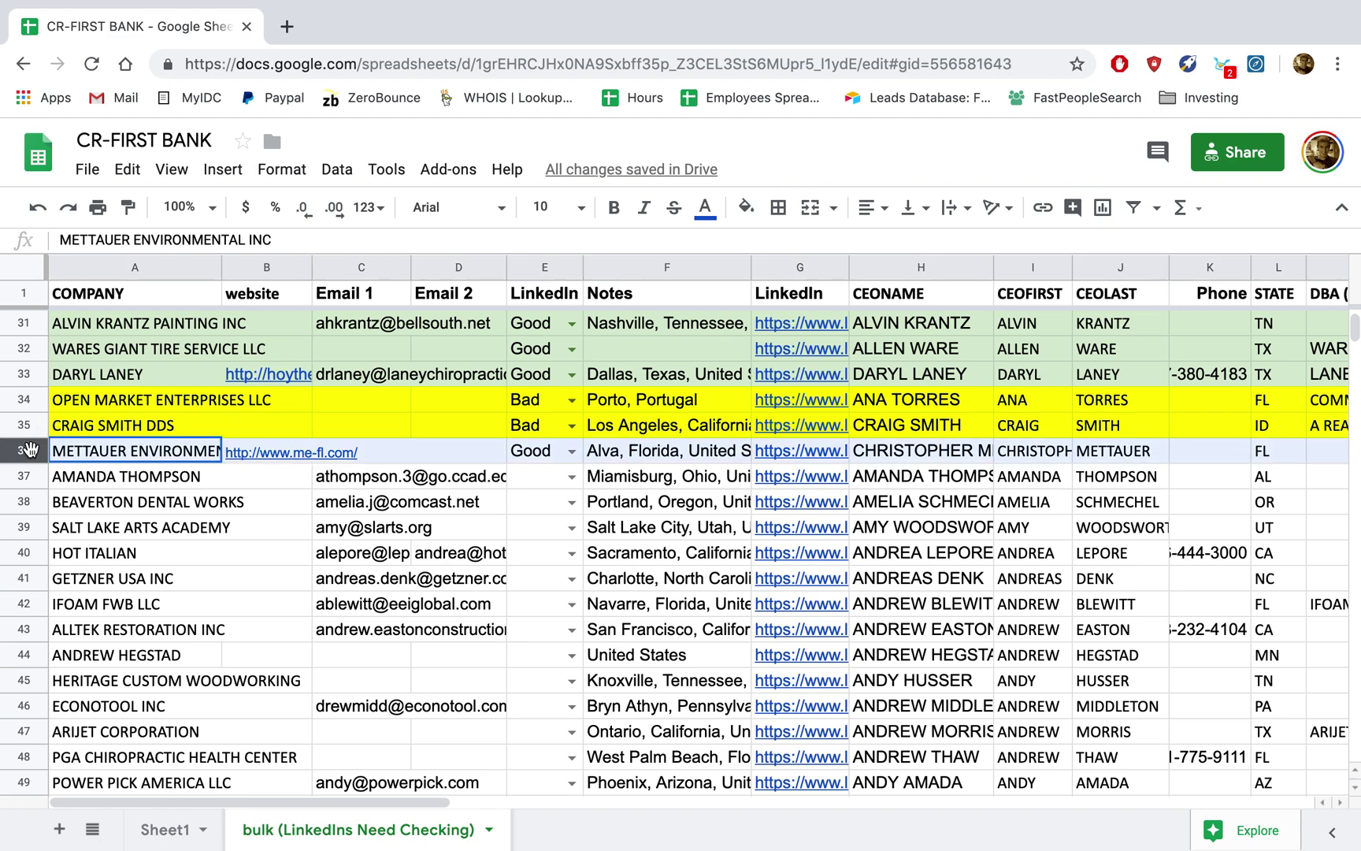
left_click(745, 207)
left_click(839, 341)
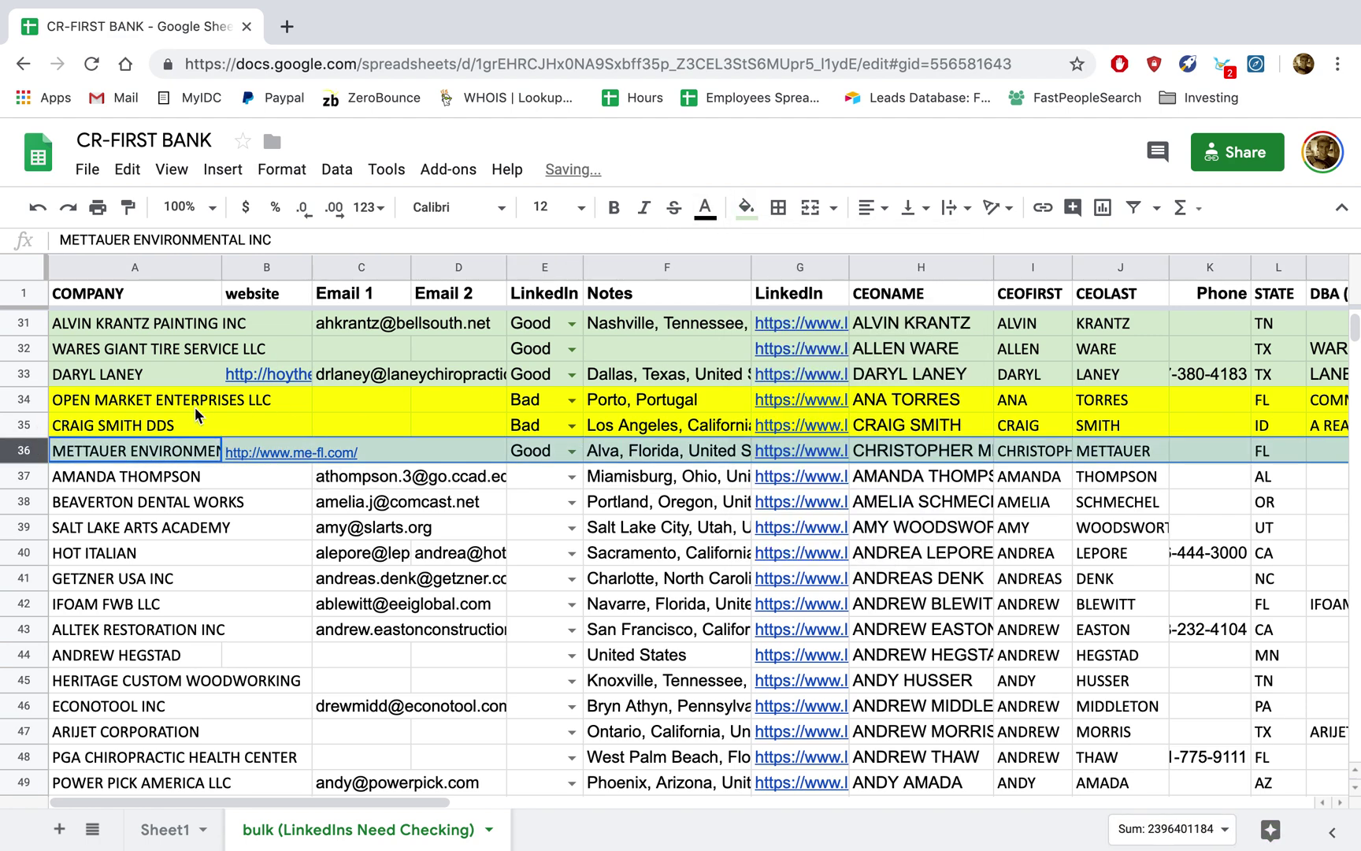
left_click(139, 449)
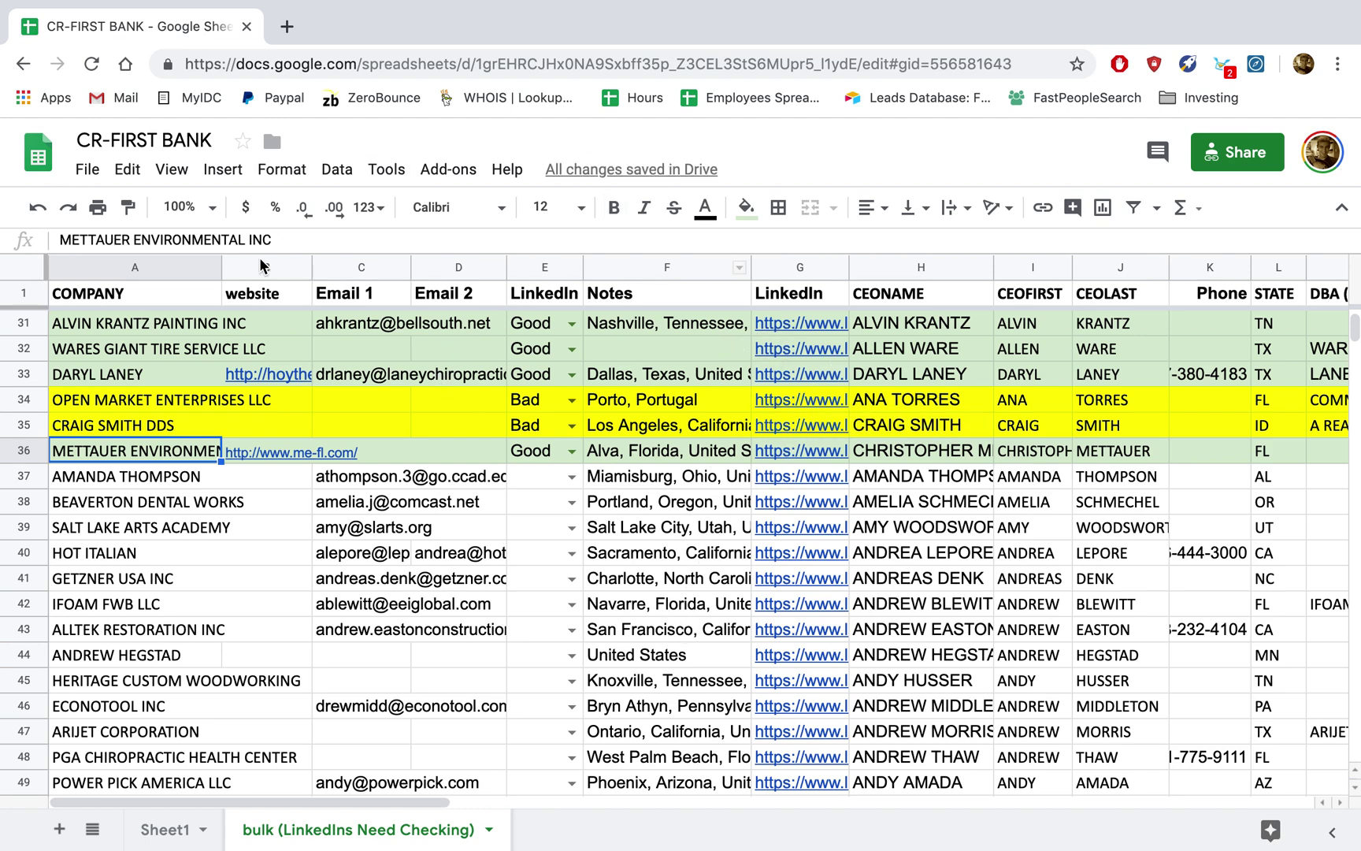
Check row 36's Email 1, Email 2 and Phone cells, then select the LinkedIn statuses for rows 31–36
left_click(356, 458)
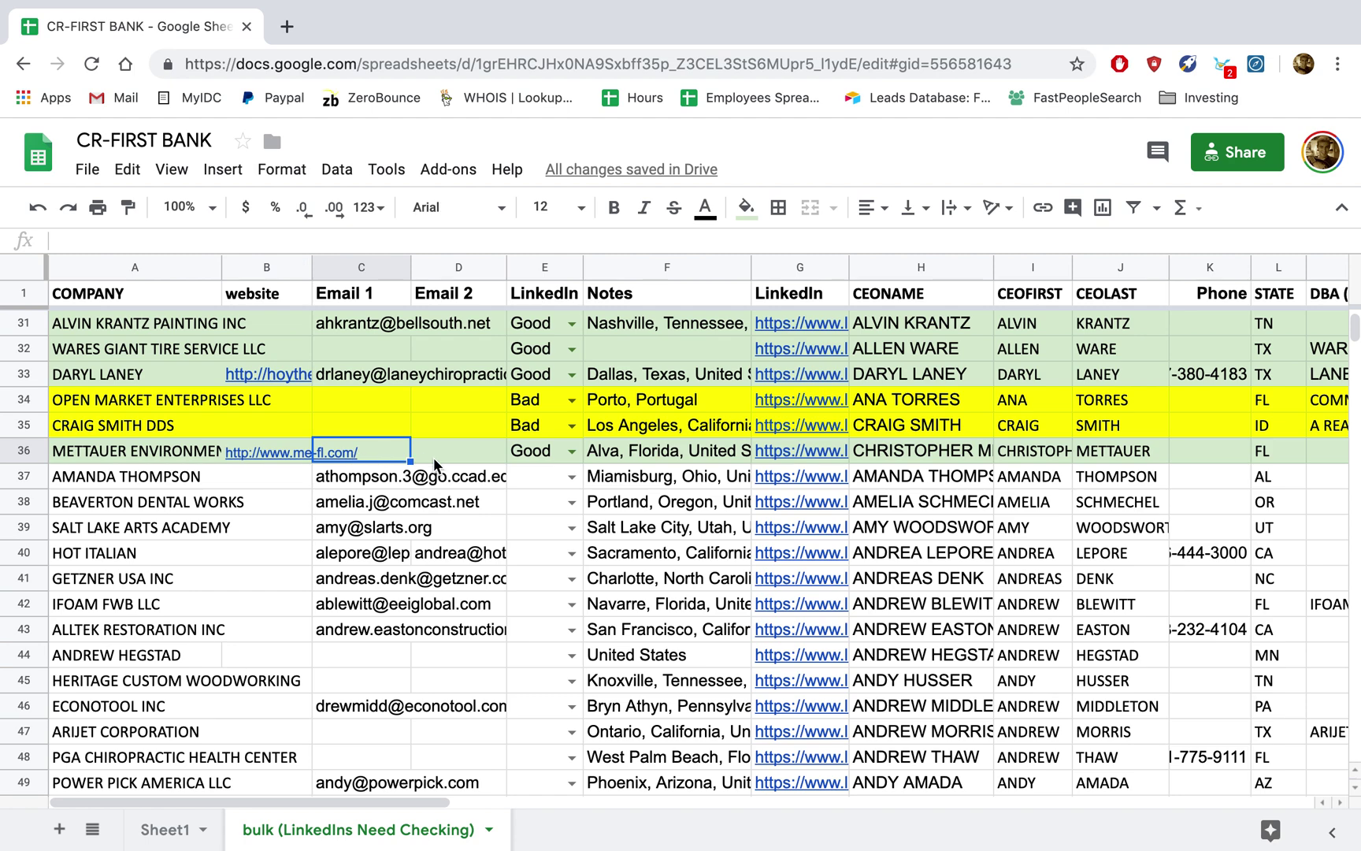
left_click(443, 459)
left_click(1232, 455)
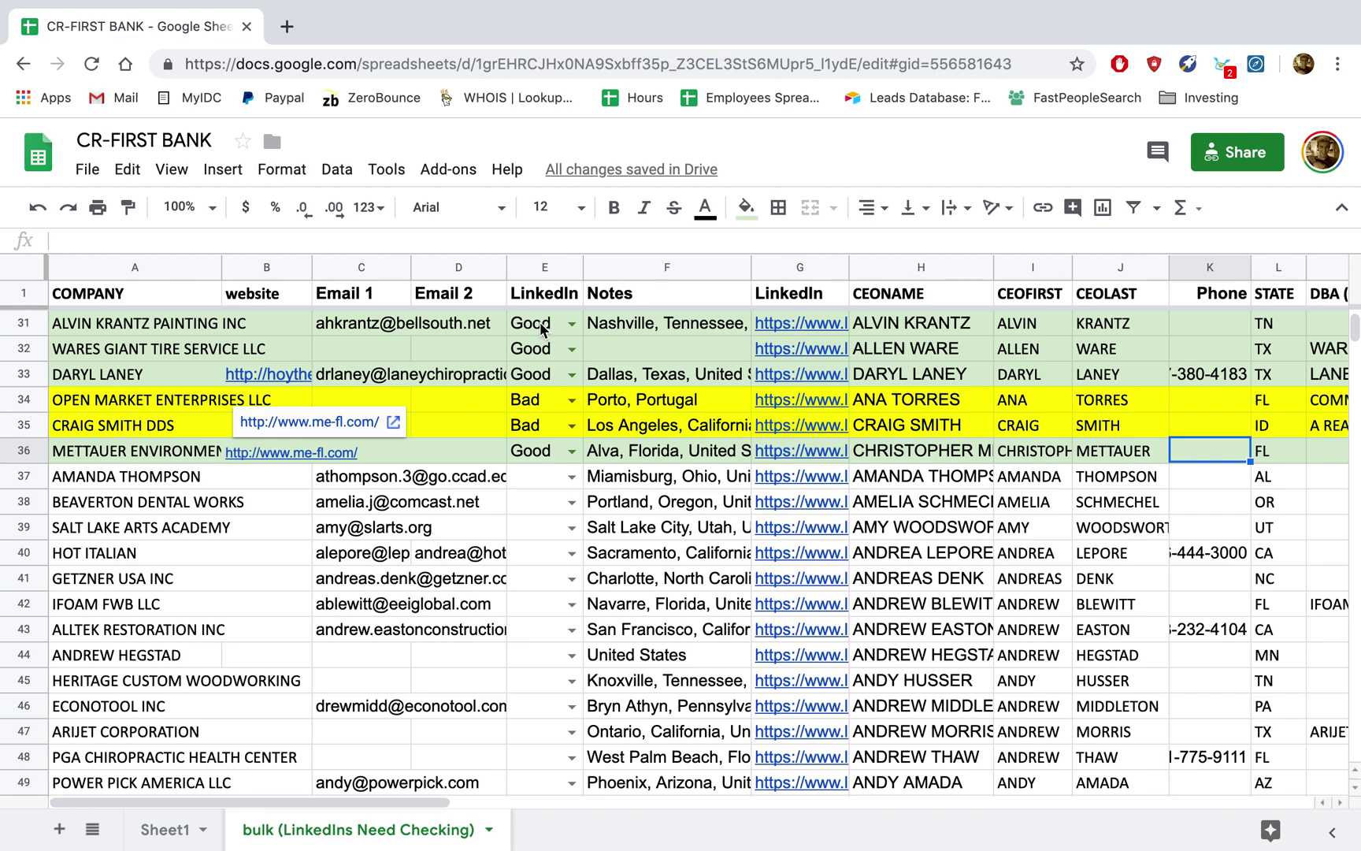
left_click_drag(542, 329, 540, 453)
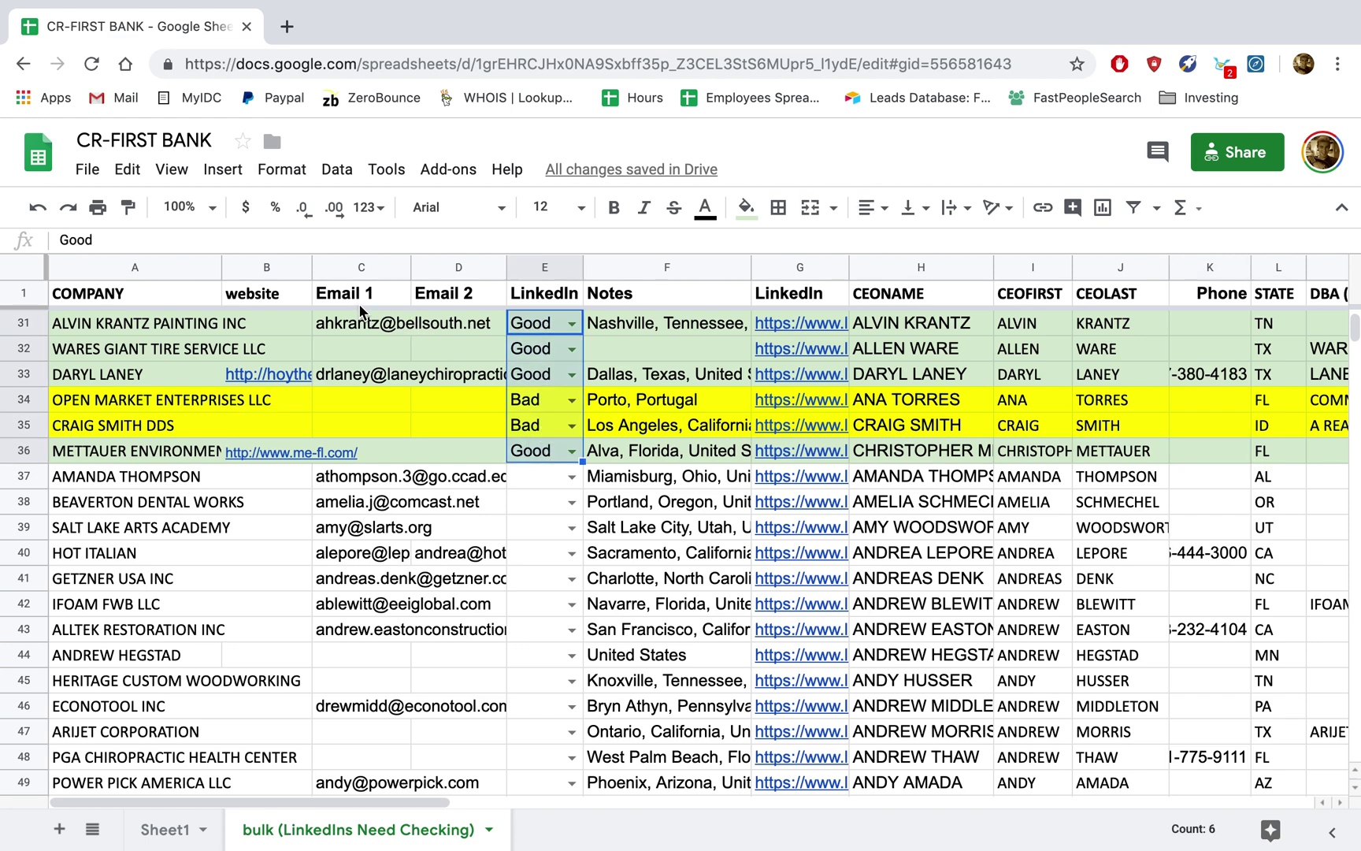
left_click_drag(361, 323, 471, 325)
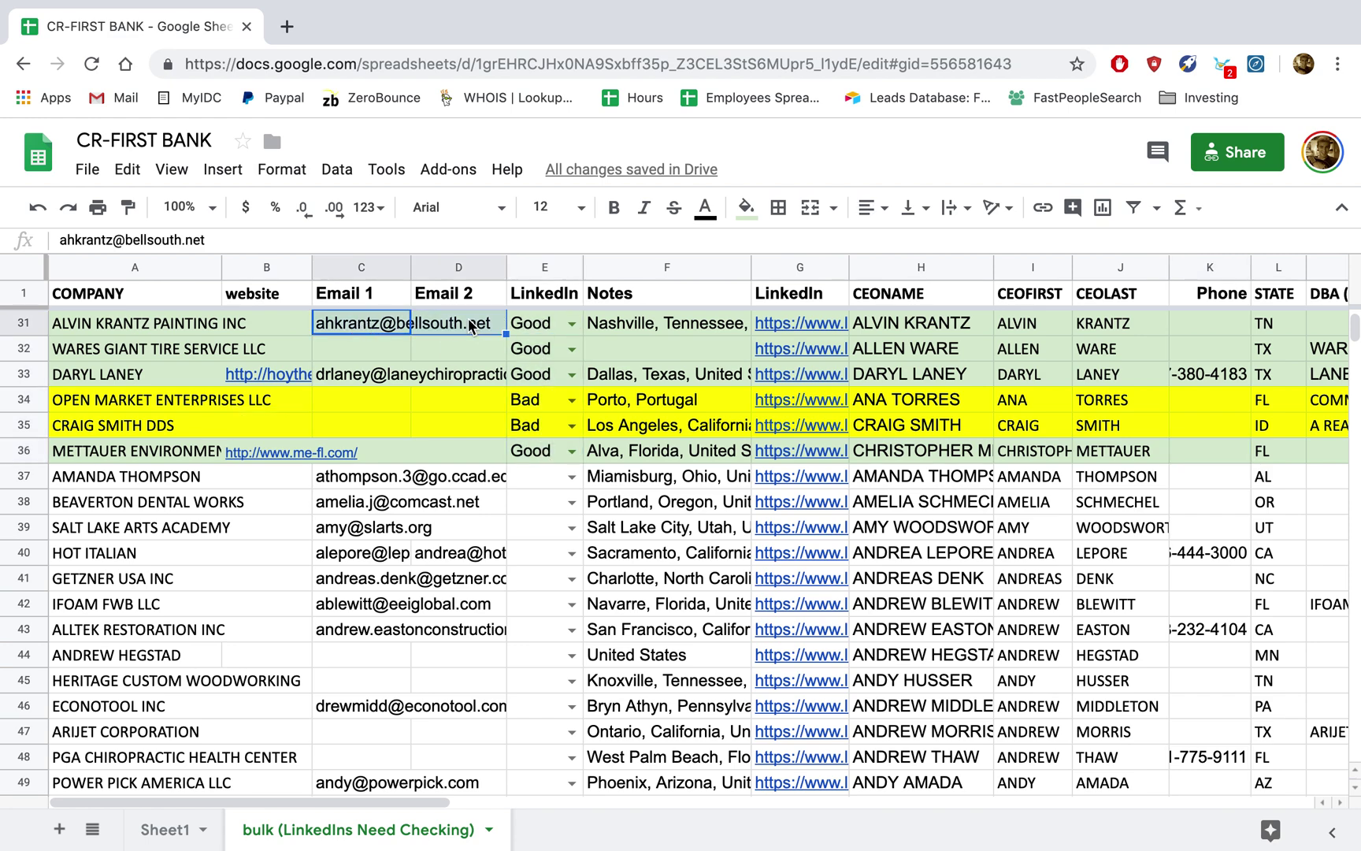
left_click(375, 389)
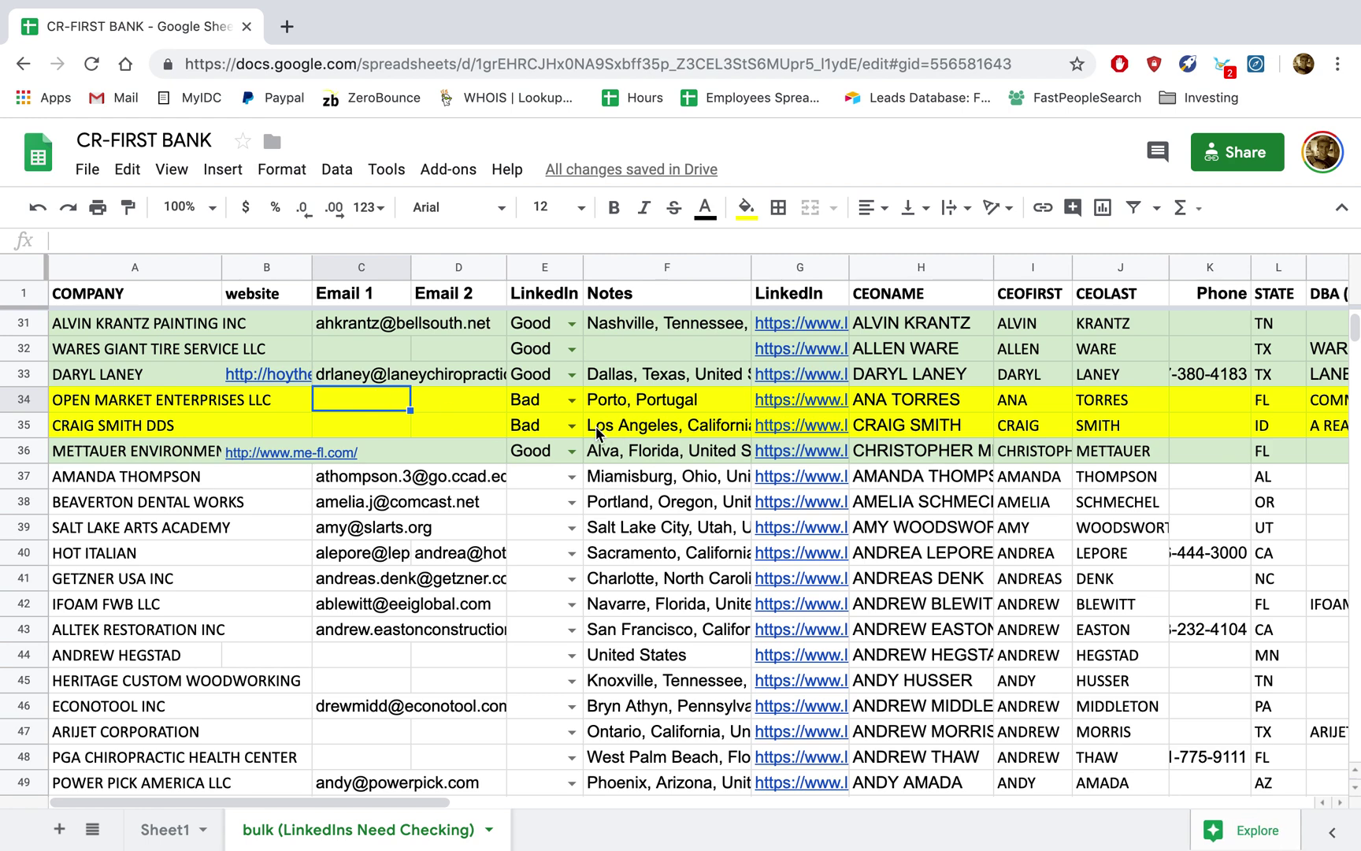